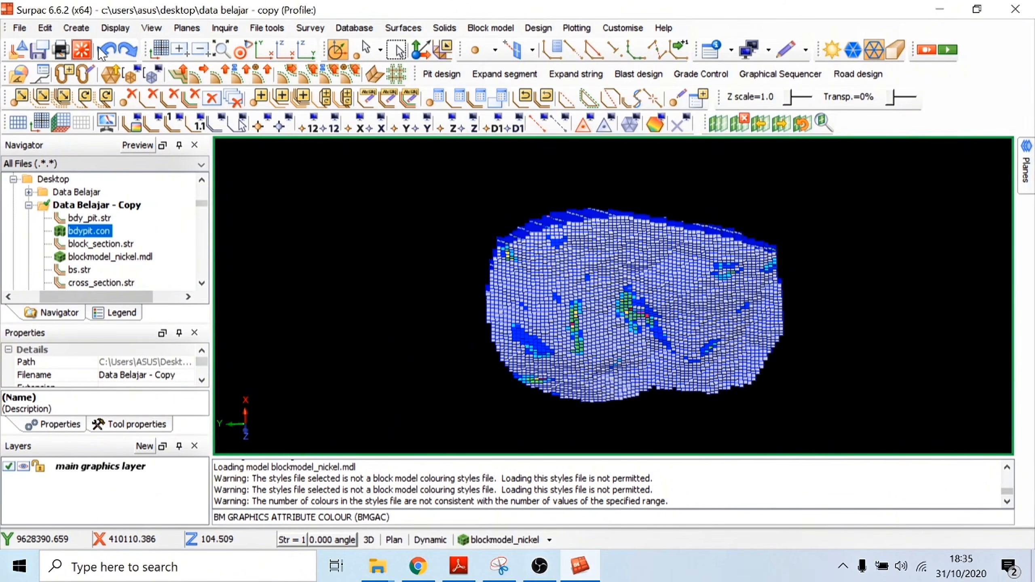
- Show the block model in plan view and load the bdy_pit.str boundary string into the graphics
click(264, 50)
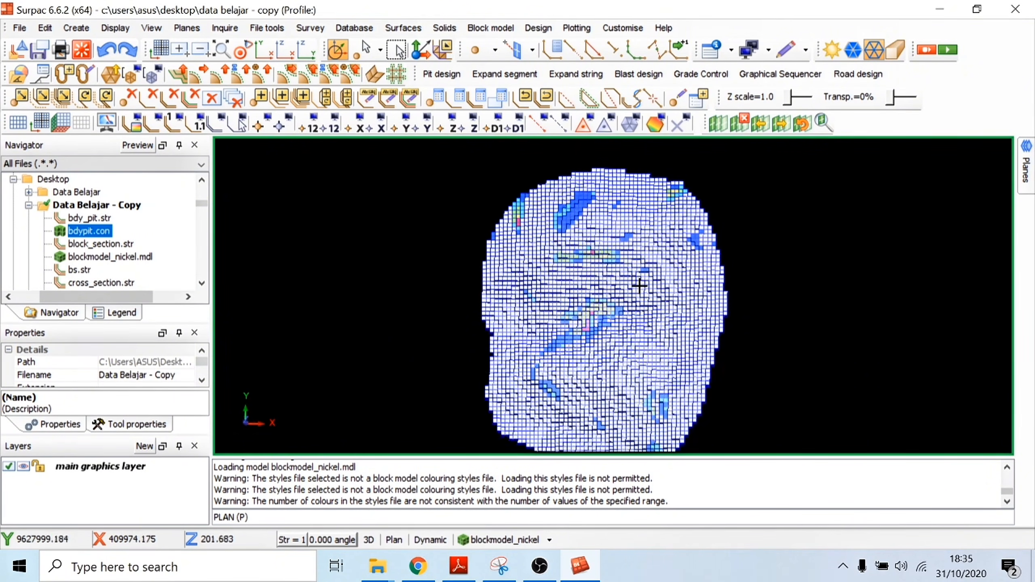
mouse_move(640, 271)
mouse_down()
mouse_move(642, 250)
mouse_move(641, 275)
mouse_up()
middle_drag(640, 275, 673, 258)
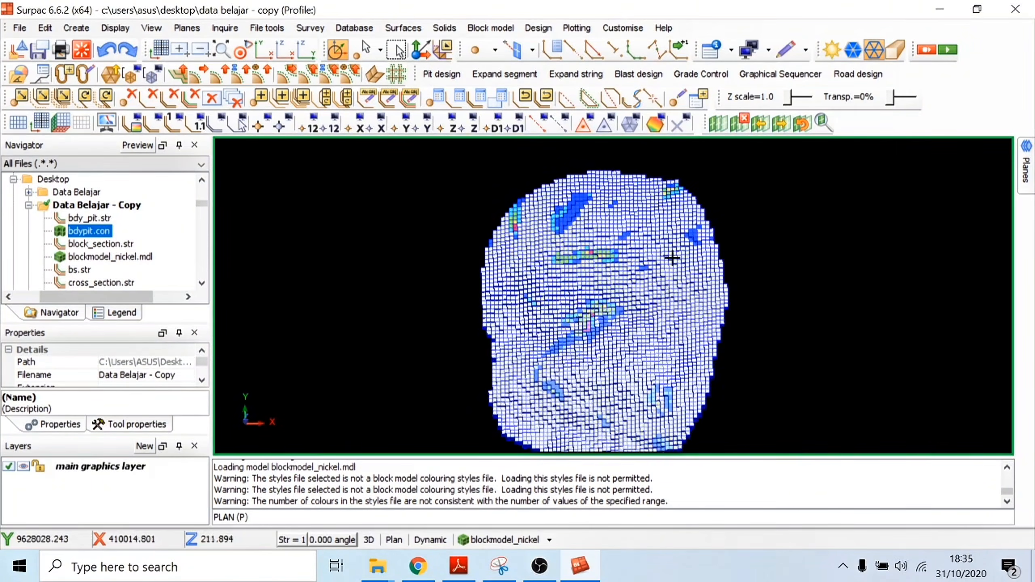
click(92, 224)
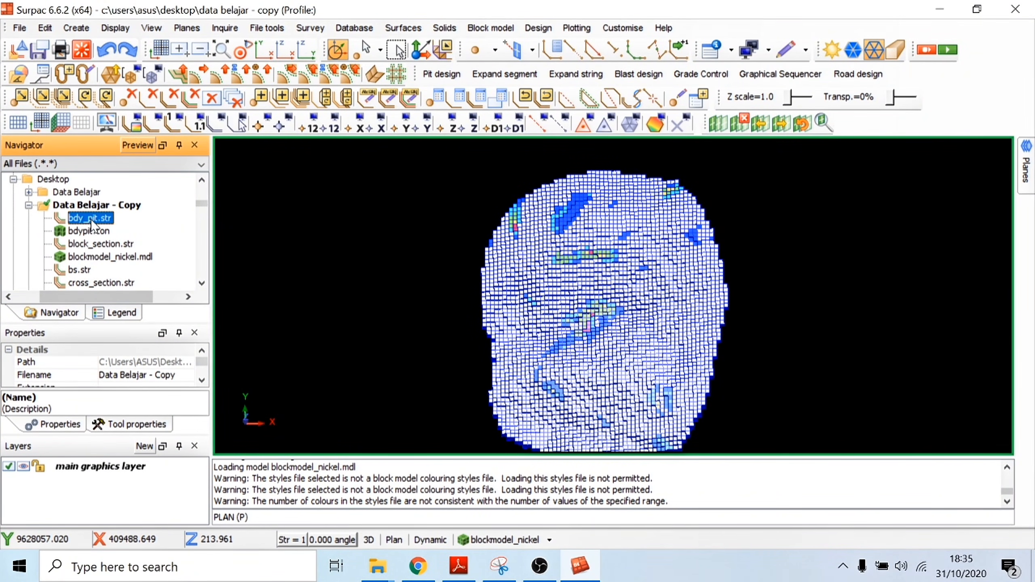
drag(93, 224, 449, 274)
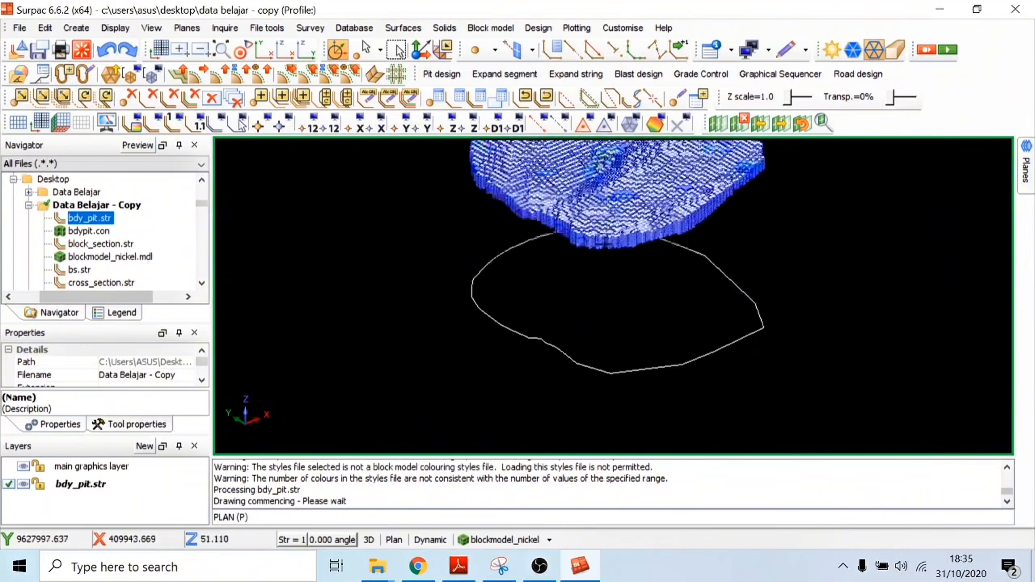
- Examine the pit boundary string against the block model from oblique, side and plan views to compare their elevations
drag(606, 243, 549, 249)
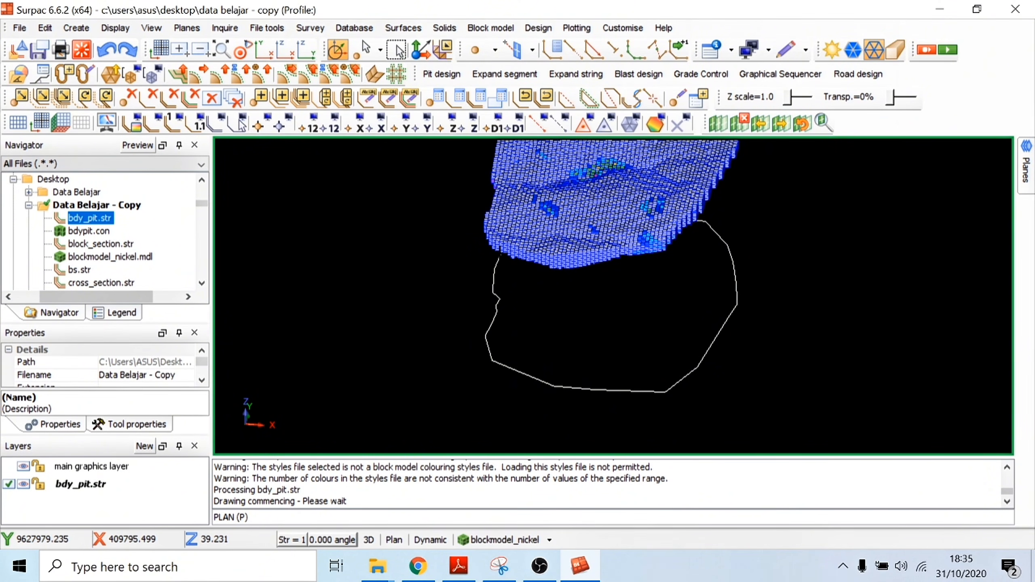
scroll(530, 256, down, 2)
mouse_move(526, 233)
mouse_down()
mouse_move(639, 213)
mouse_move(653, 168)
mouse_move(664, 183)
mouse_move(677, 311)
mouse_up()
drag(664, 208, 660, 200)
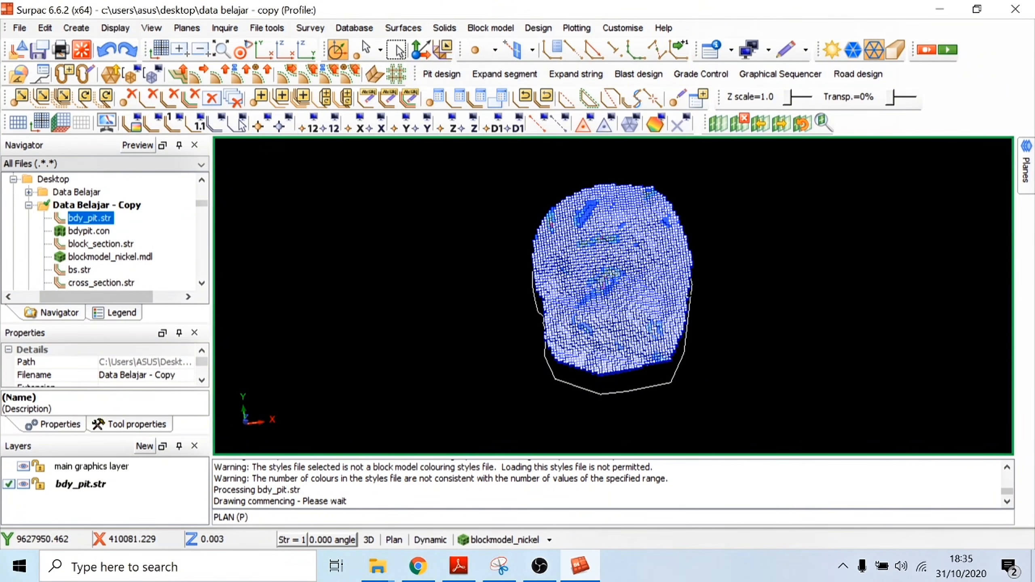
mouse_move(684, 300)
mouse_down()
mouse_move(666, 267)
mouse_move(637, 272)
mouse_move(623, 251)
mouse_move(607, 287)
mouse_move(604, 246)
mouse_move(587, 231)
mouse_up()
scroll(555, 188, up, 2)
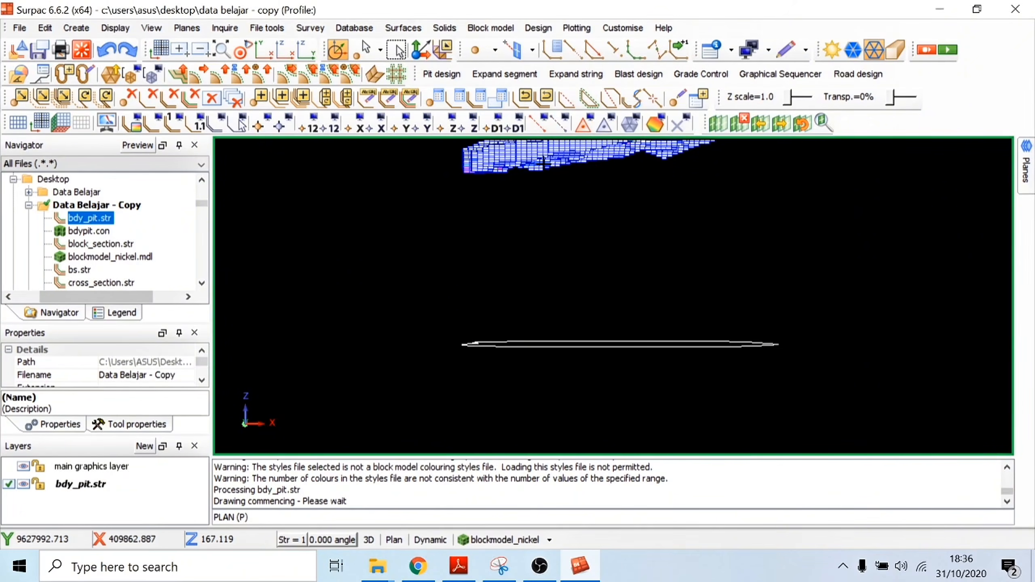
scroll(549, 180, down, 2)
drag(607, 303, 622, 251)
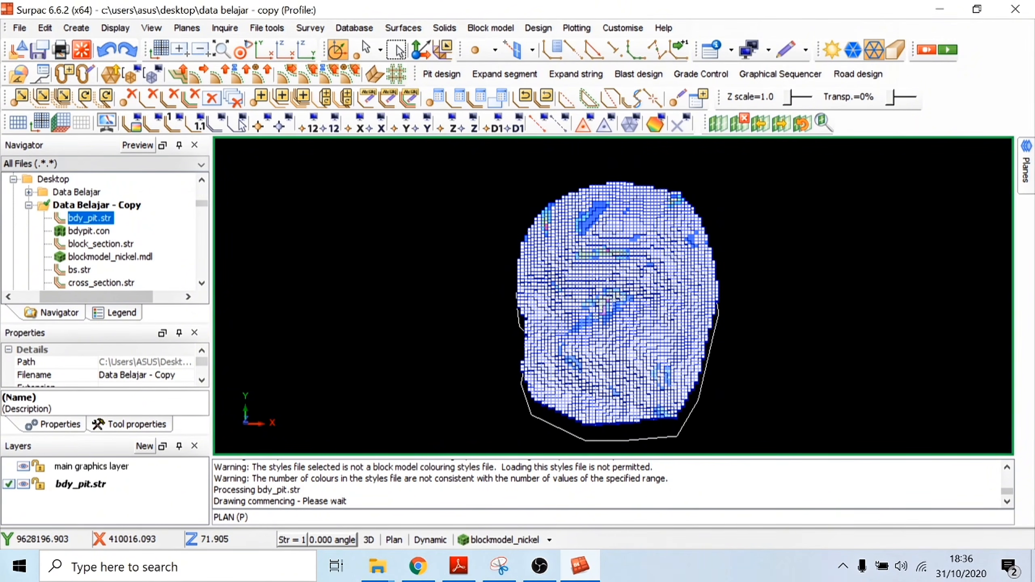
- Slice the block model along a graphically selected, roughly east-west section line, with 5 forward, 5 backward and a step distance of 5
click(719, 125)
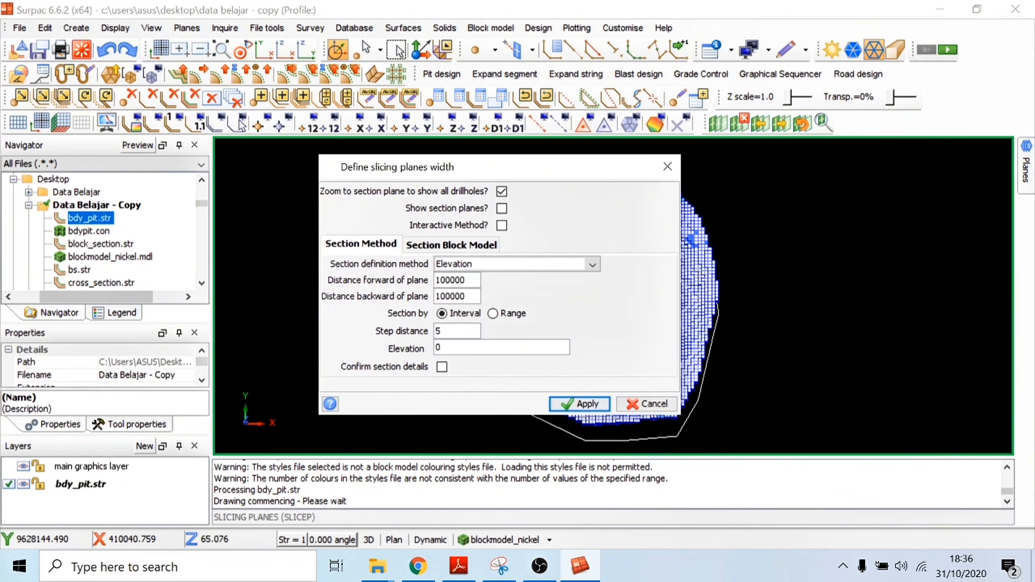
click(485, 265)
click(488, 280)
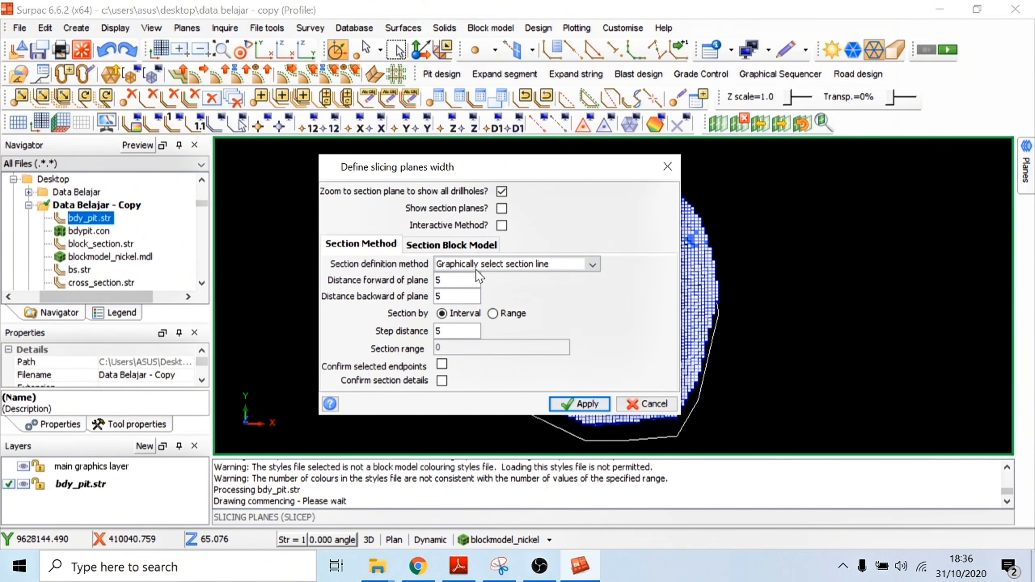
click(452, 245)
click(362, 245)
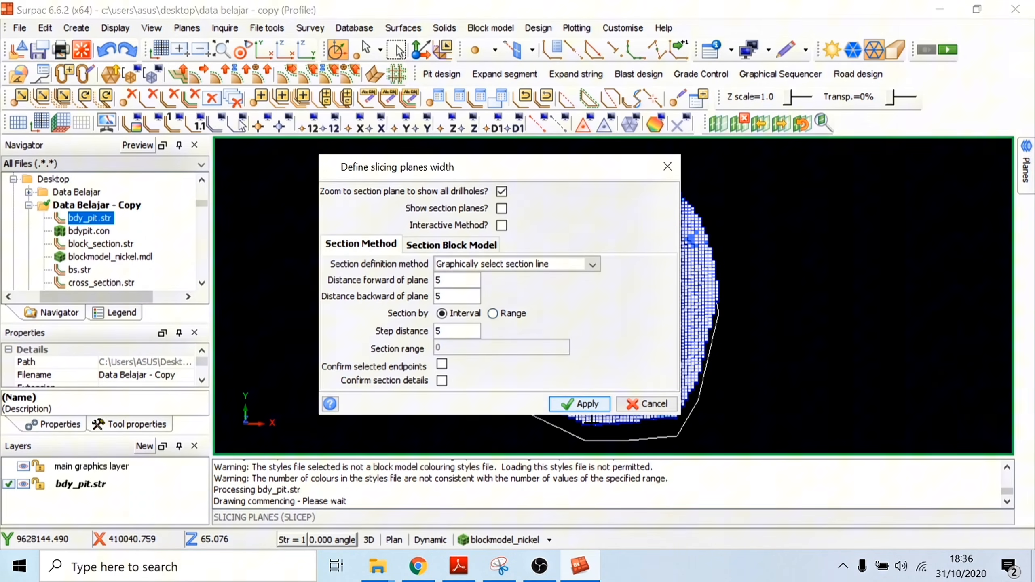
click(579, 403)
drag(681, 287, 802, 286)
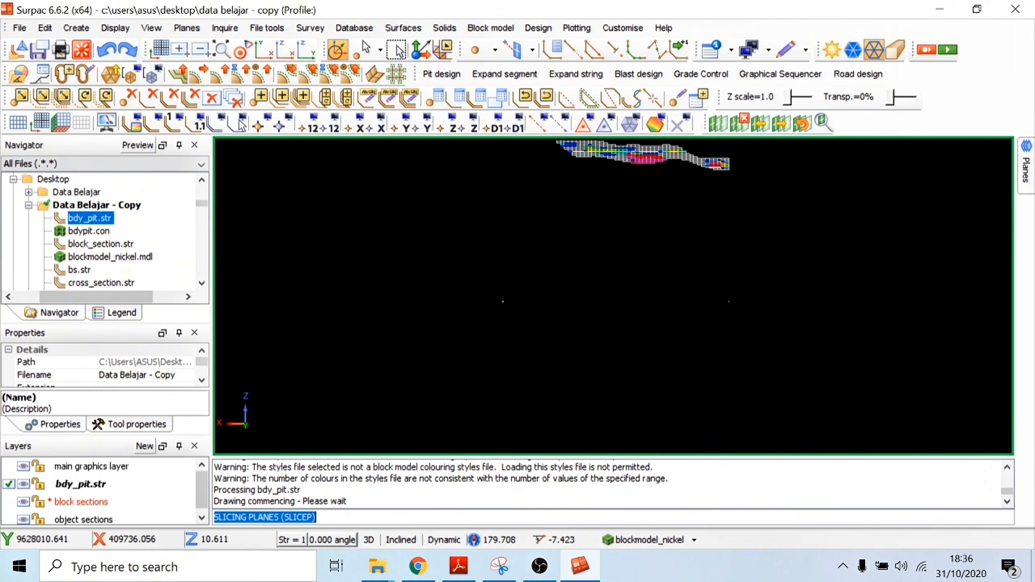
scroll(653, 148, up, 4)
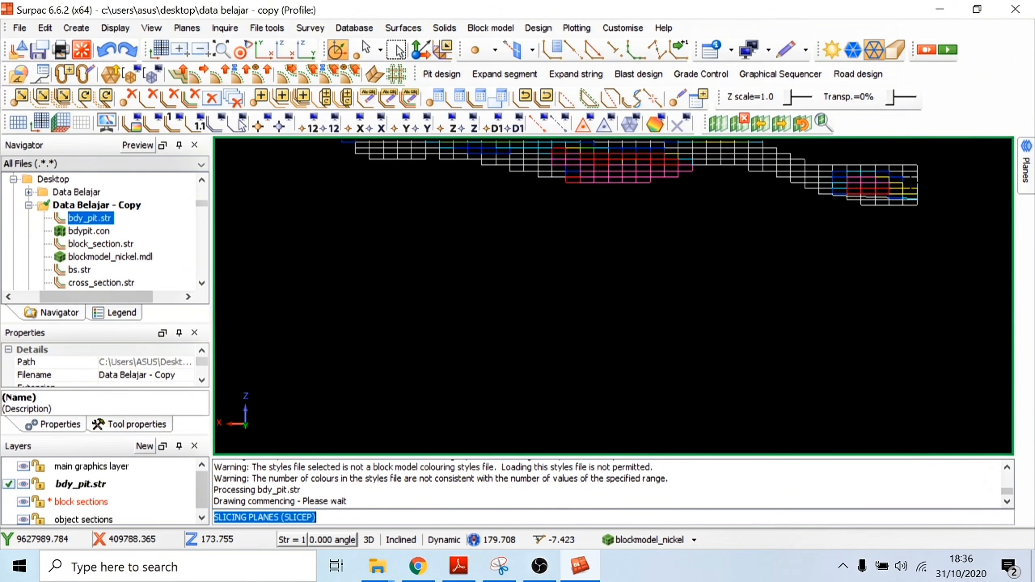
scroll(908, 193, up, 9)
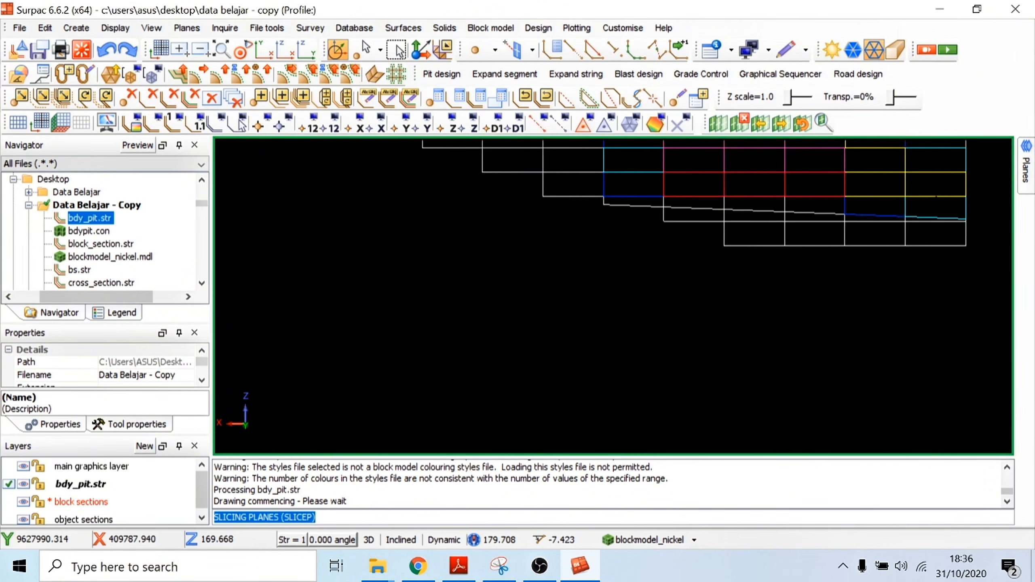
click(453, 126)
click(644, 207)
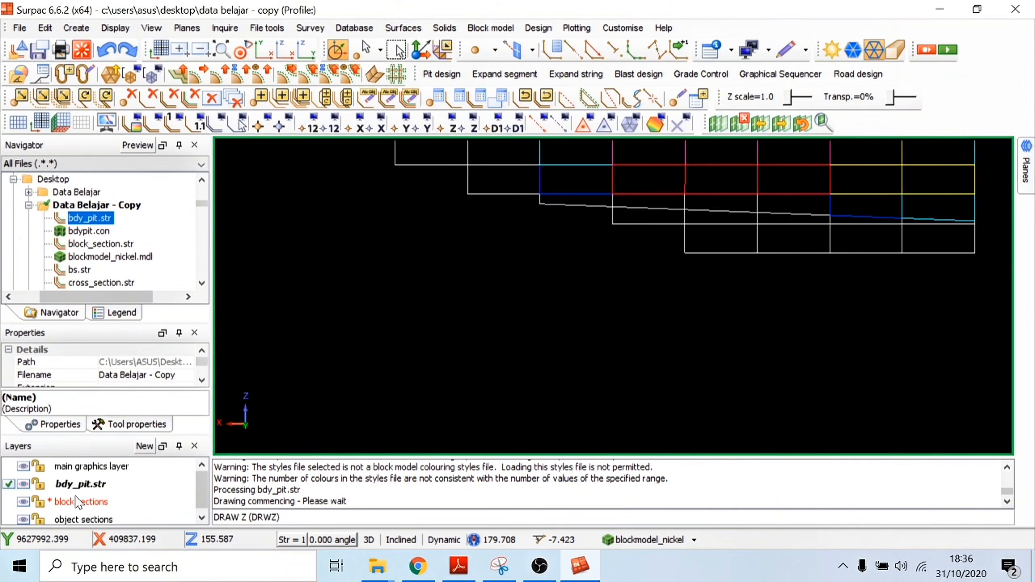
- Save the block sections layer as the Surpac string file aaaa.str
right_click(81, 501)
click(135, 522)
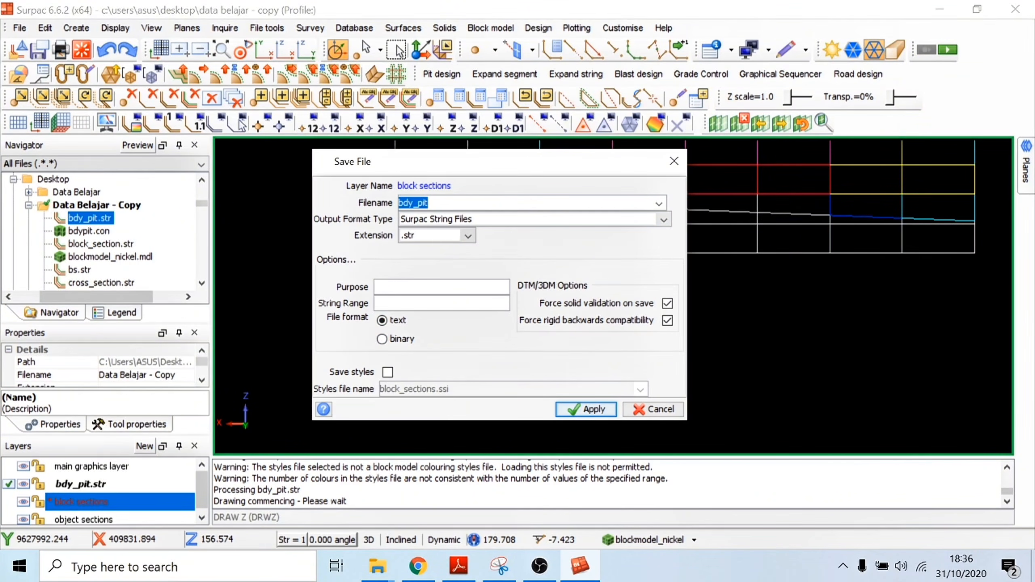
text(aaaa)
click(585, 408)
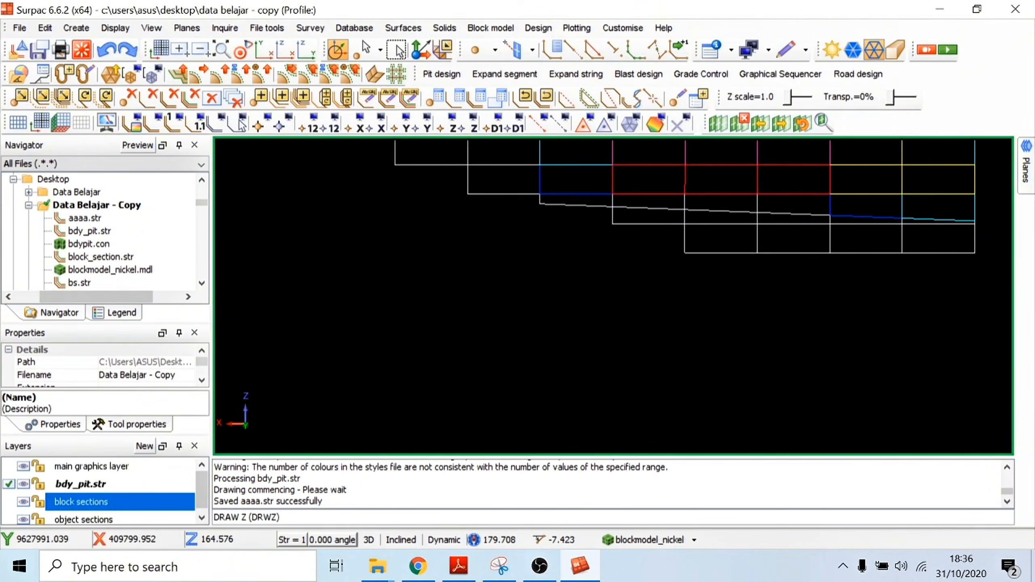
click(451, 131)
click(647, 244)
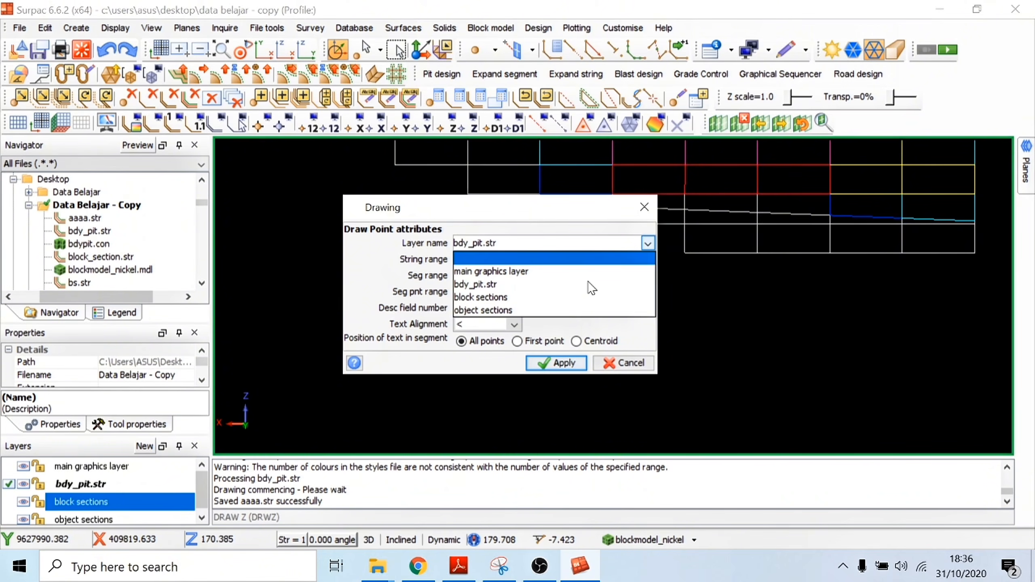
click(643, 208)
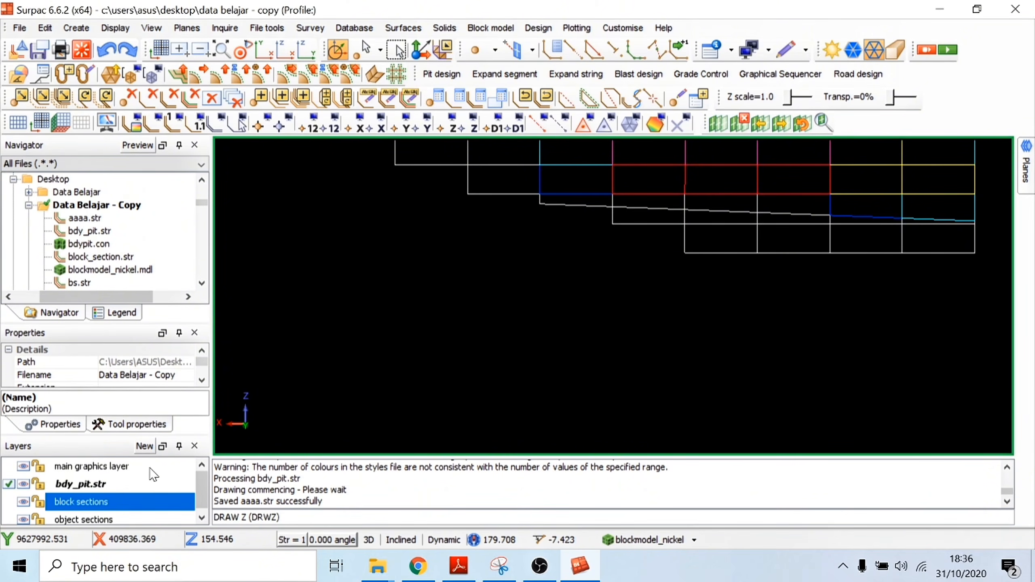
- Draw the Z values at all points of the block sections layer
scroll(117, 516, down, 1)
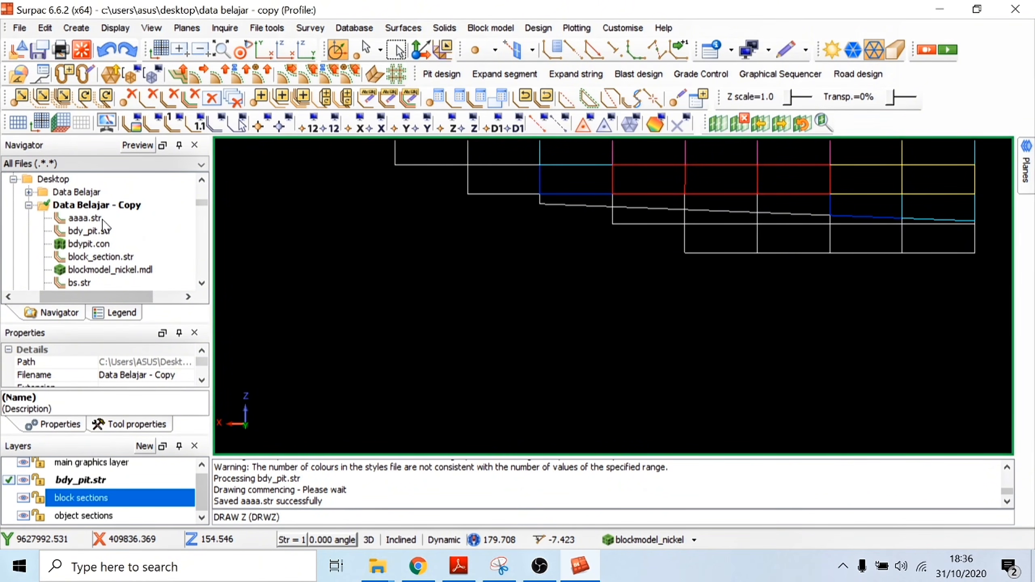
scroll(613, 298, down, 1)
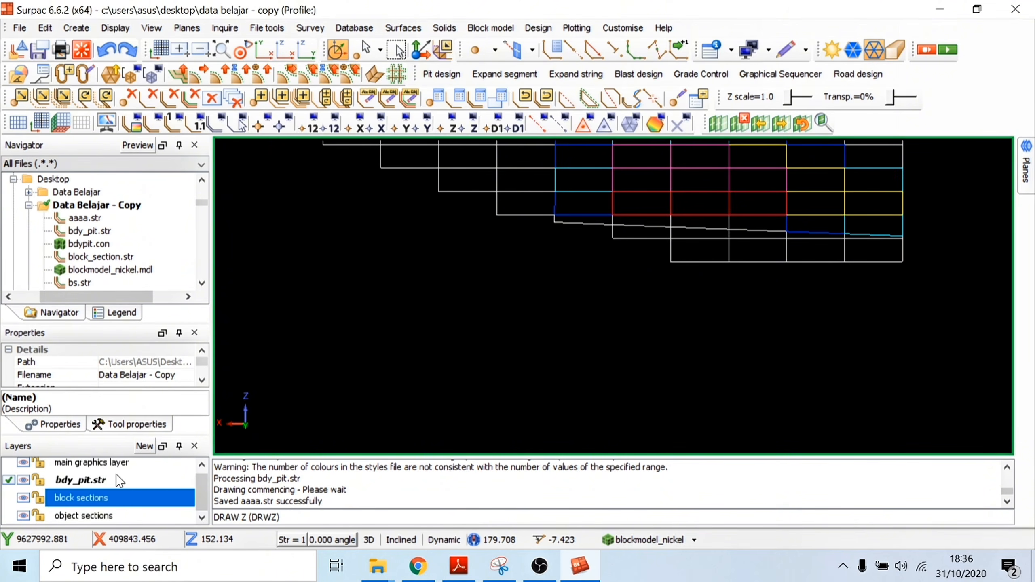
scroll(757, 189, up, 2)
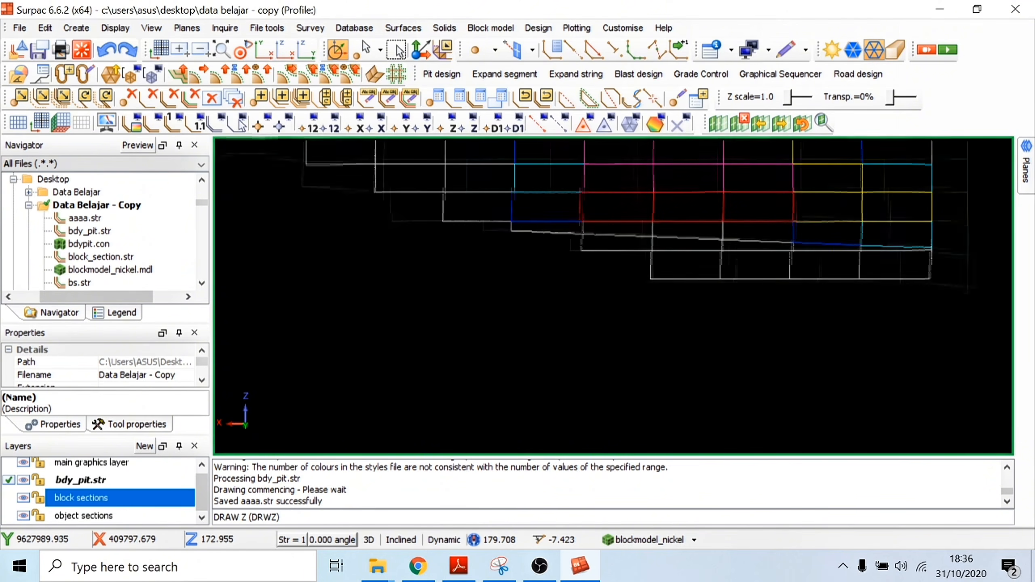
click(447, 123)
click(619, 244)
click(485, 296)
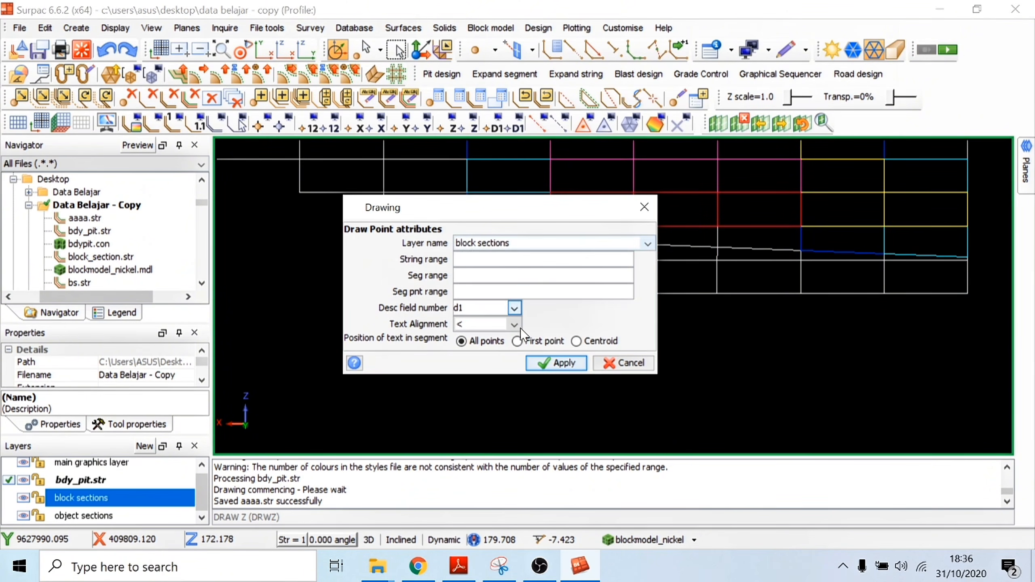
click(544, 365)
- Examine the elevation labels along the section, particularly those at its lowest blocks
scroll(994, 274, up, 3)
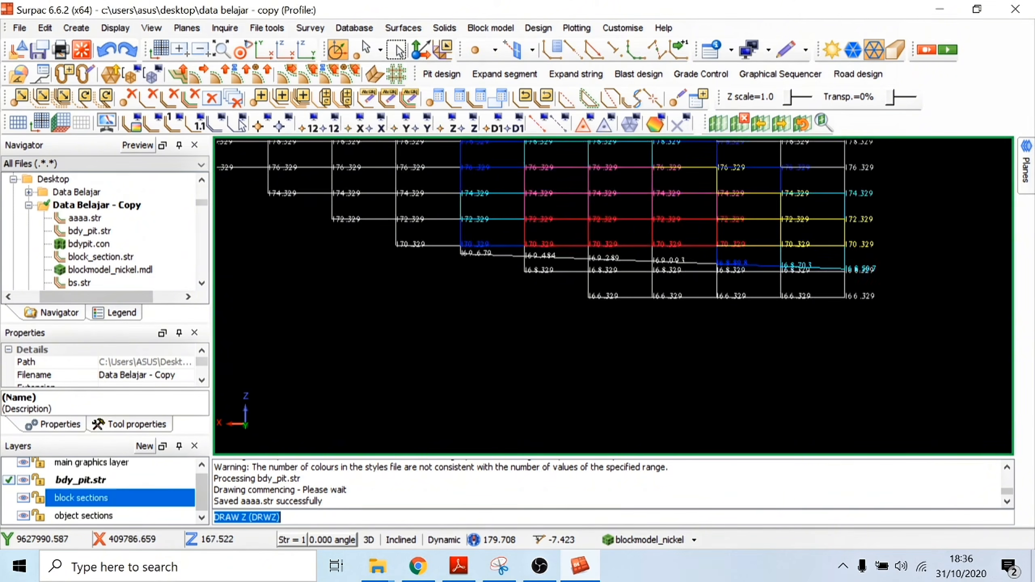
scroll(859, 340, up, 1)
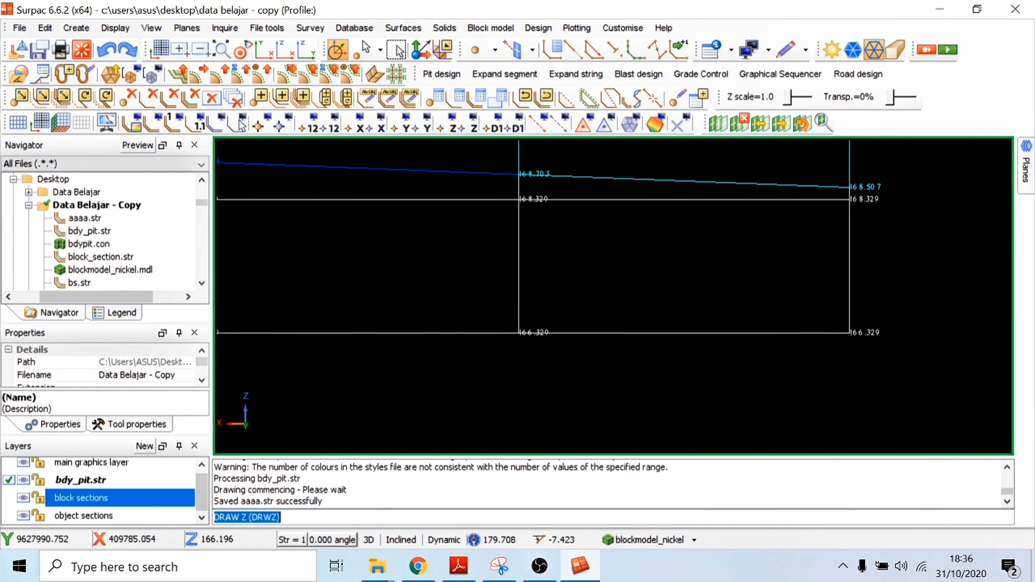
scroll(613, 294, down, 1)
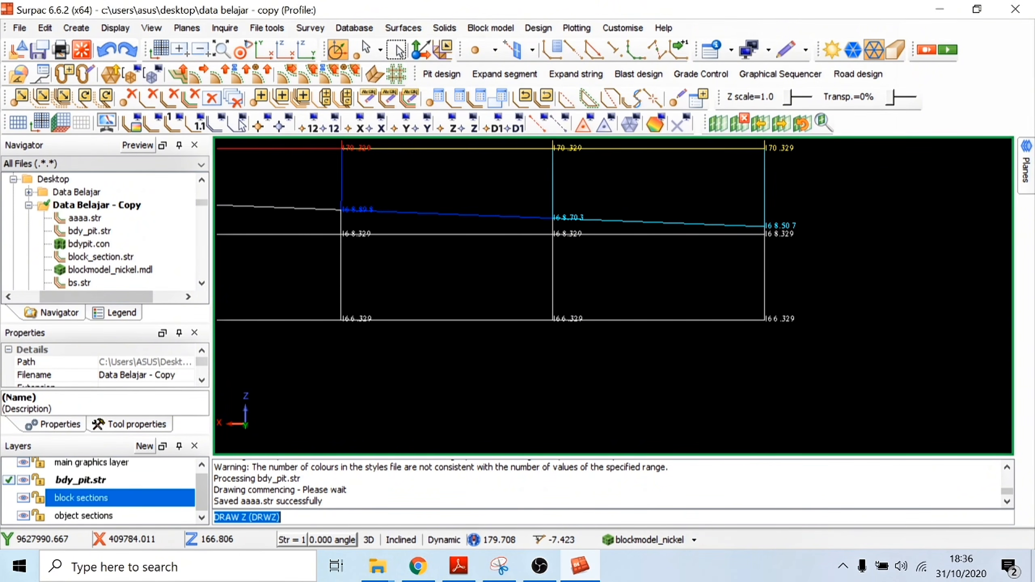
scroll(603, 260, down, 7)
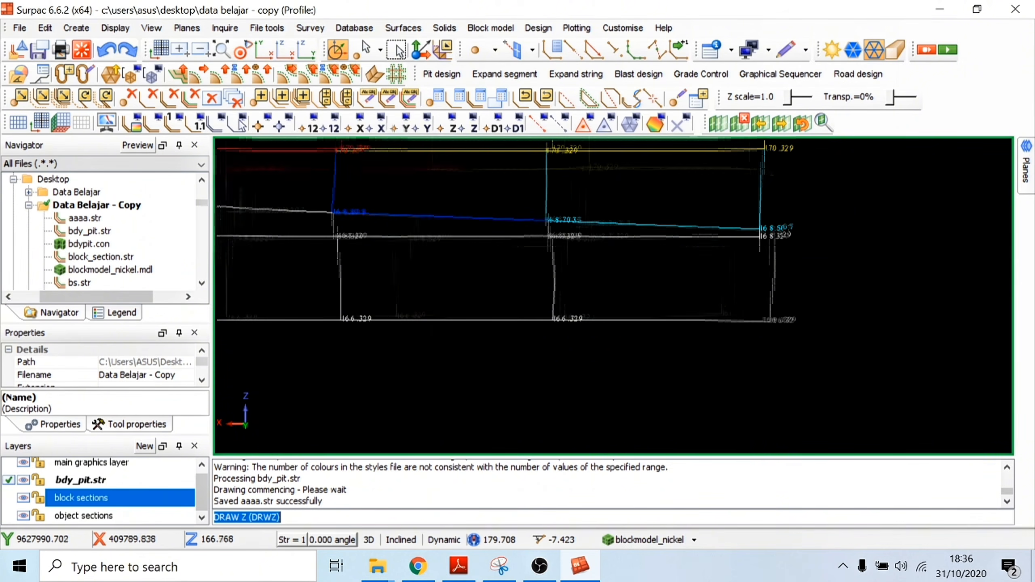
scroll(563, 245, down, 4)
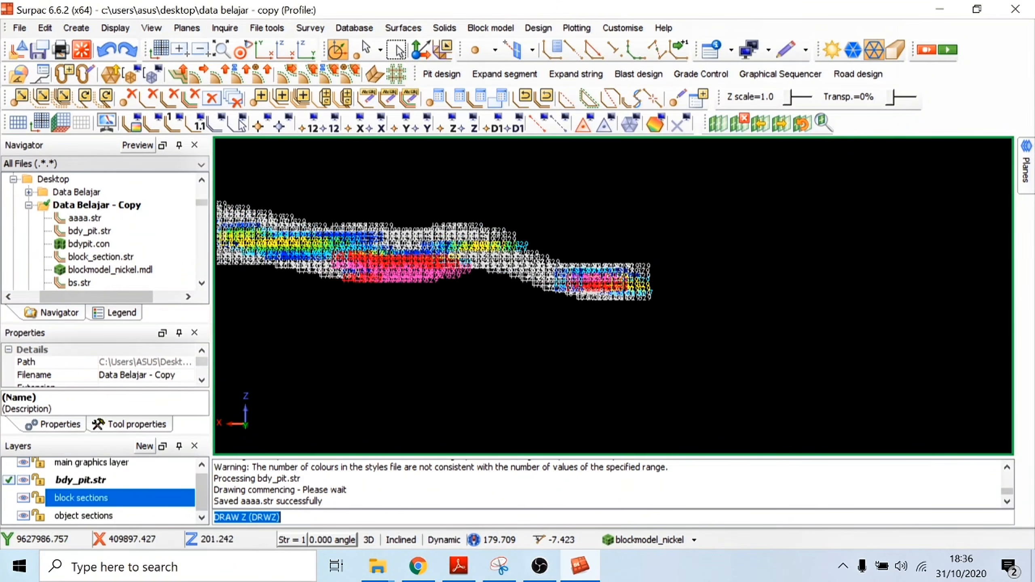
scroll(318, 215, up, 4)
scroll(979, 380, down, 3)
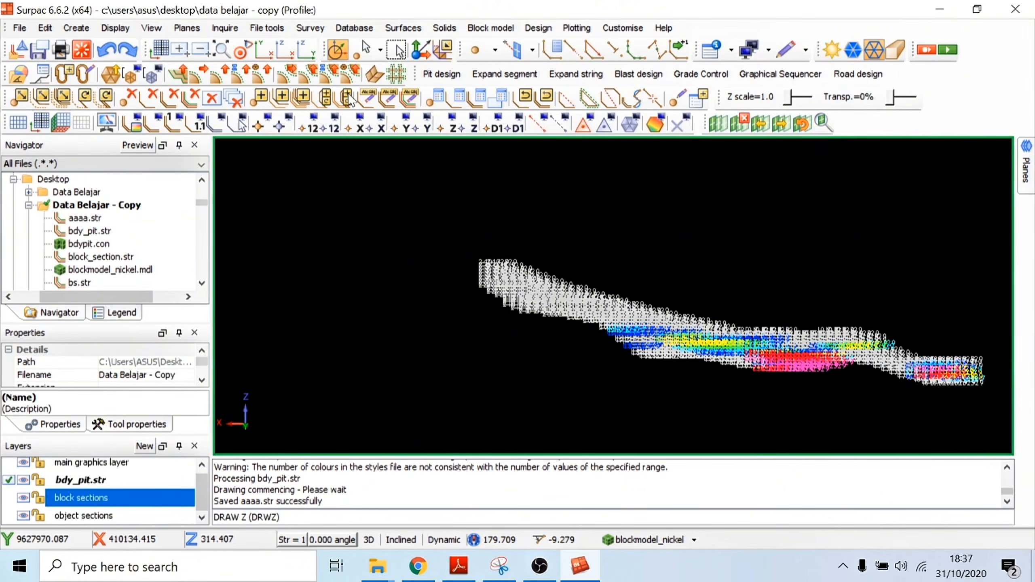
- Clear the graphics, reload blockmodel_nickel.mdl and draw it in the Blocks style with rescaling
click(83, 50)
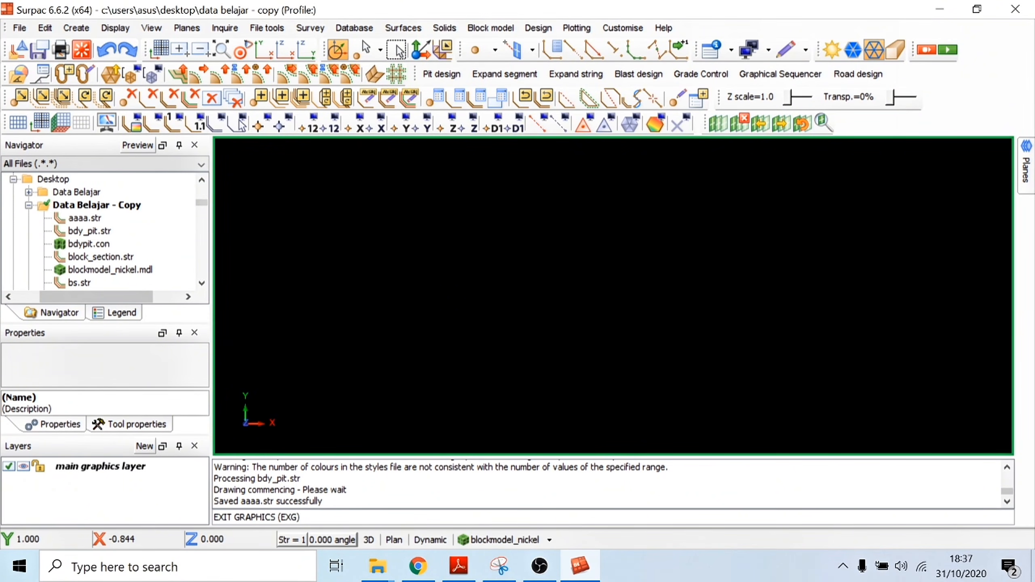
click(142, 235)
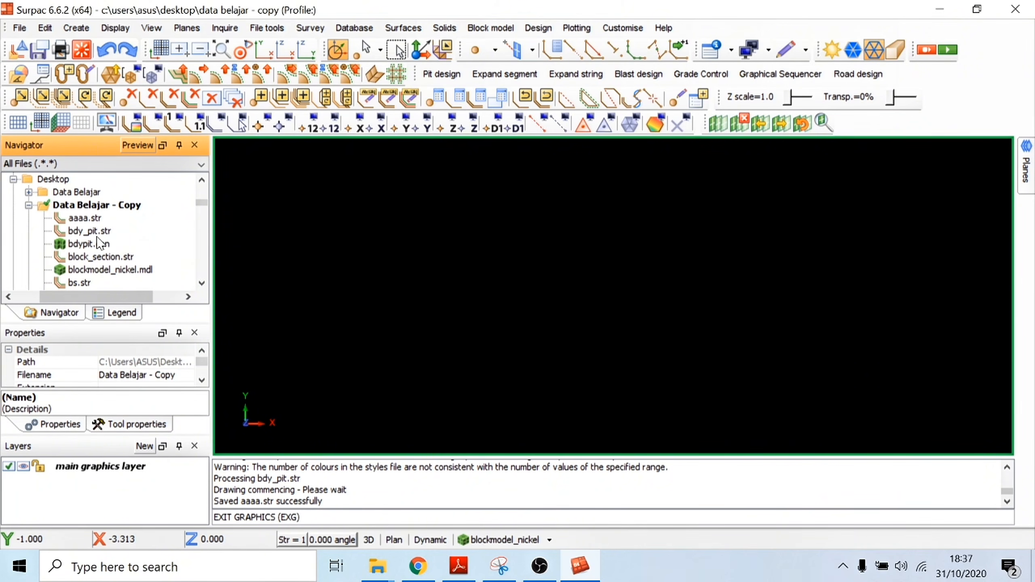
drag(82, 268, 452, 280)
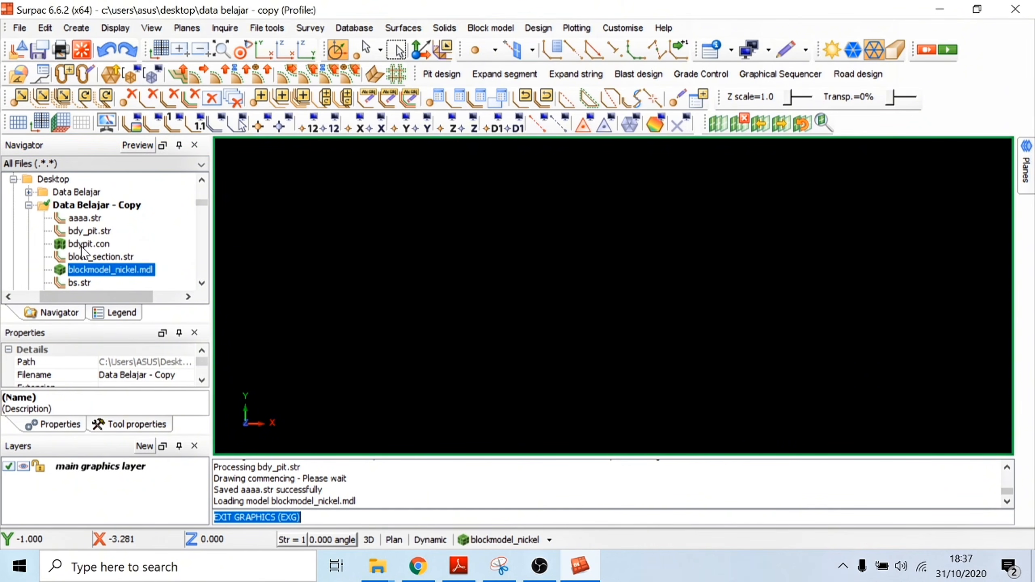
click(501, 540)
click(492, 387)
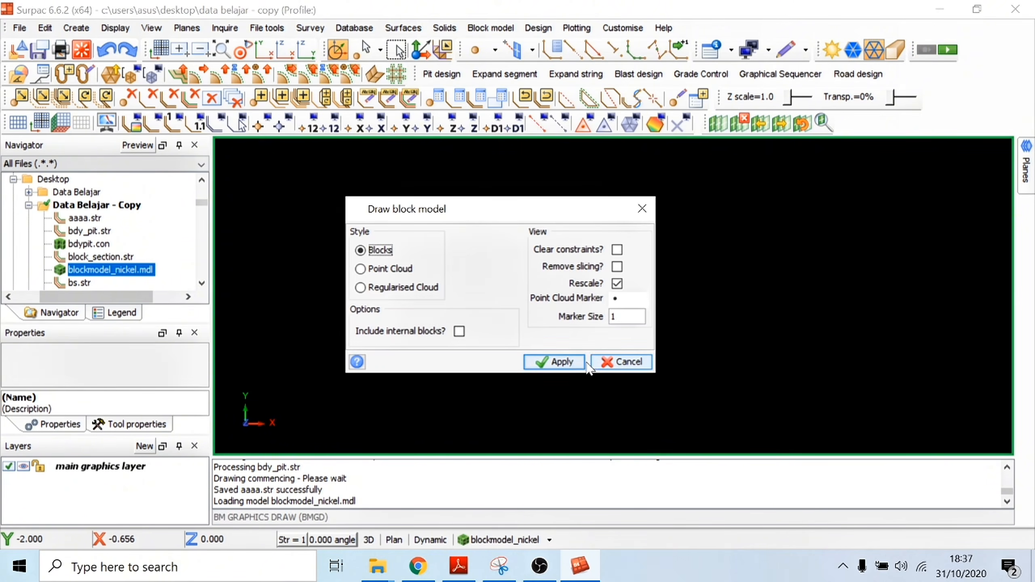
click(552, 361)
- Apply the bdypit.con constraint to the displayed block model
drag(87, 244, 416, 255)
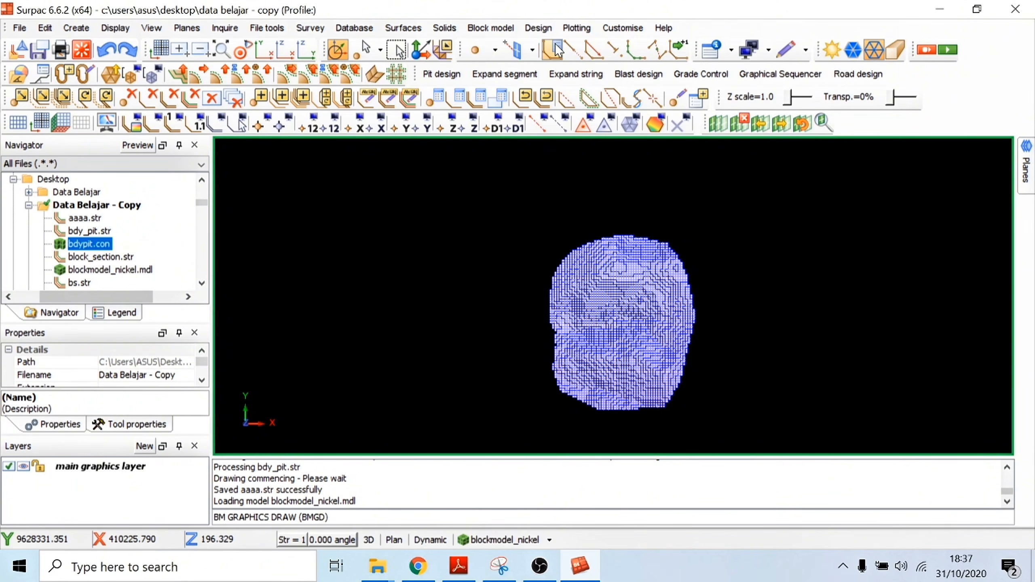
scroll(95, 249, up, 1)
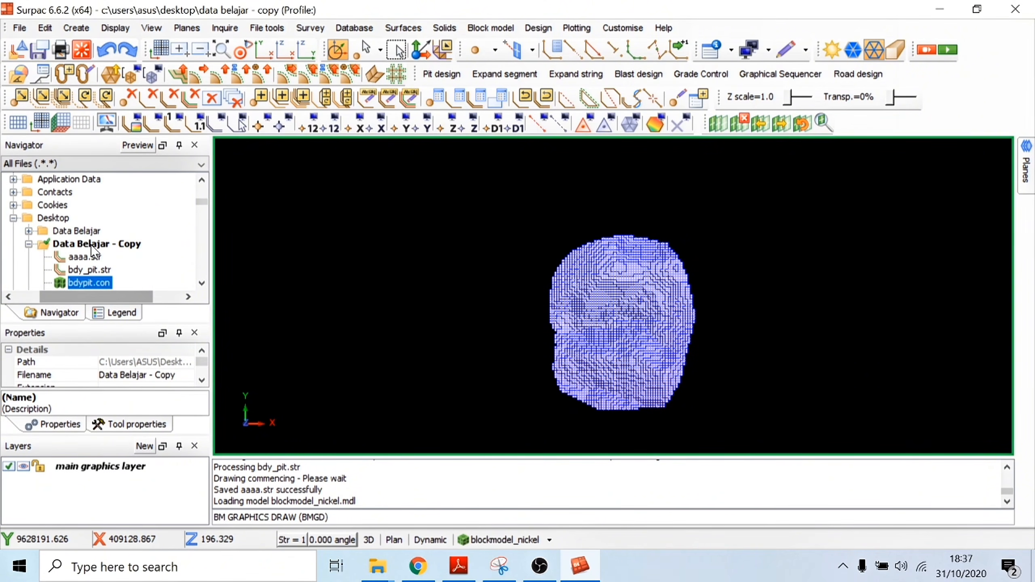
- Create a new layer named pit_v1
scroll(95, 250, down, 3)
scroll(95, 251, down, 1)
scroll(95, 250, up, 2)
click(89, 206)
scroll(94, 240, up, 1)
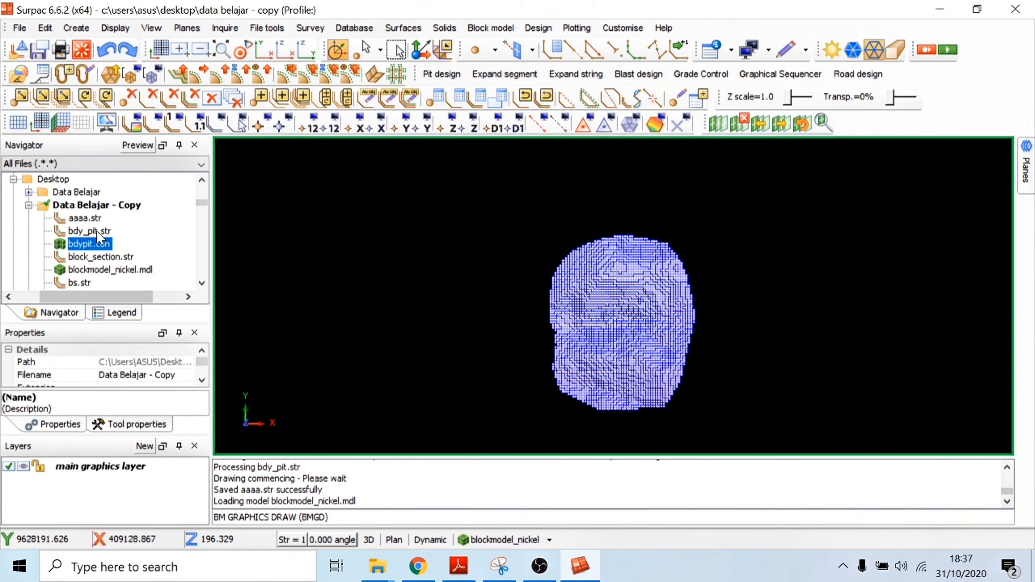
click(144, 446)
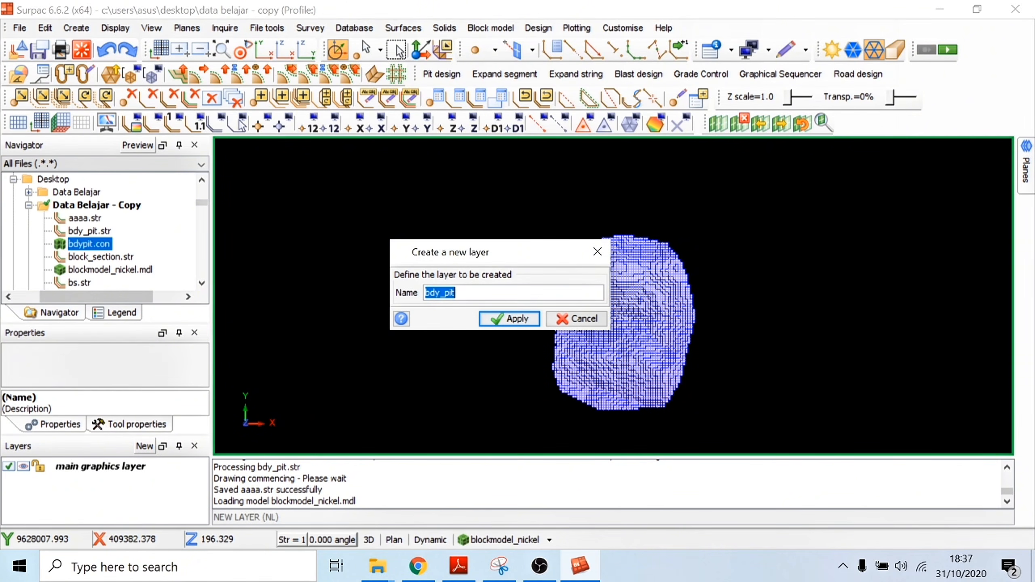
text(pit_v1)
click(513, 318)
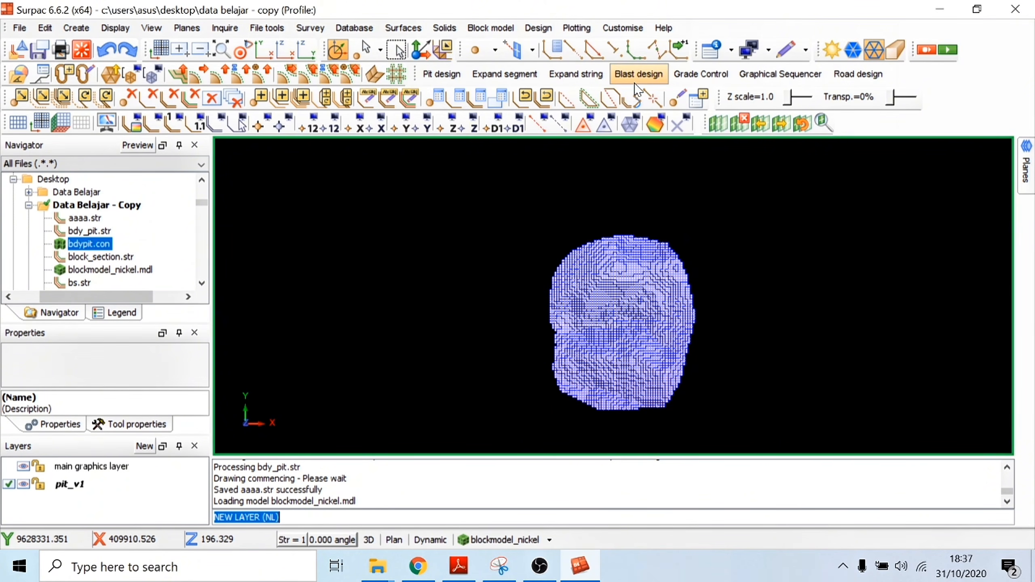
- Start new digitiser string 1 at Z 166 and begin digitising points freehand
click(554, 50)
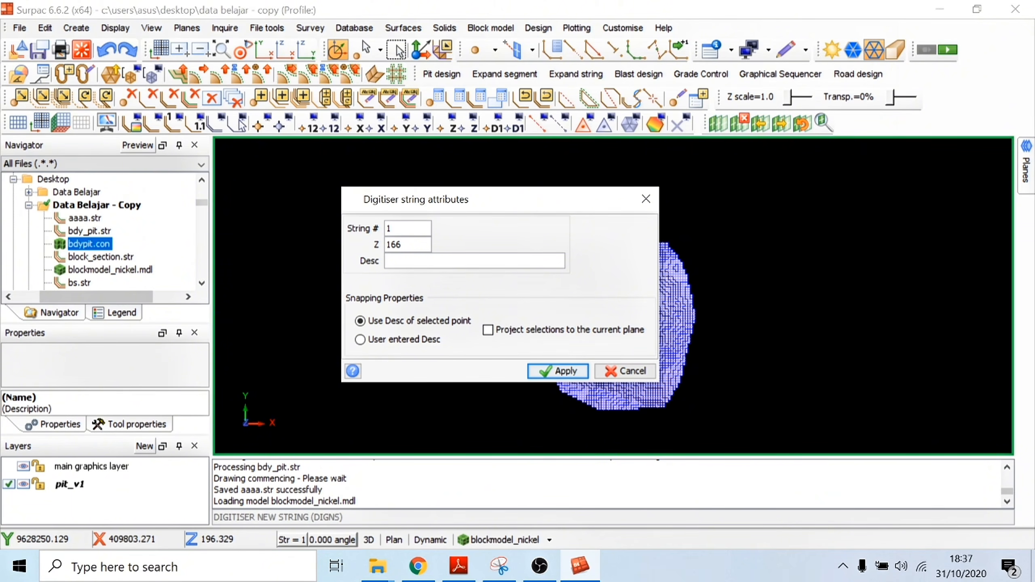
click(558, 371)
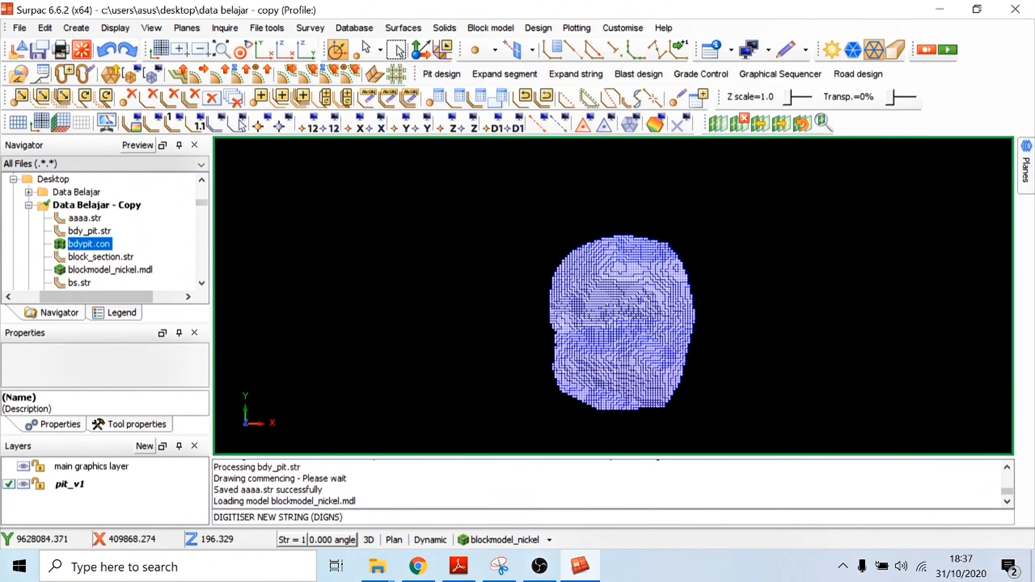
click(616, 53)
click(574, 51)
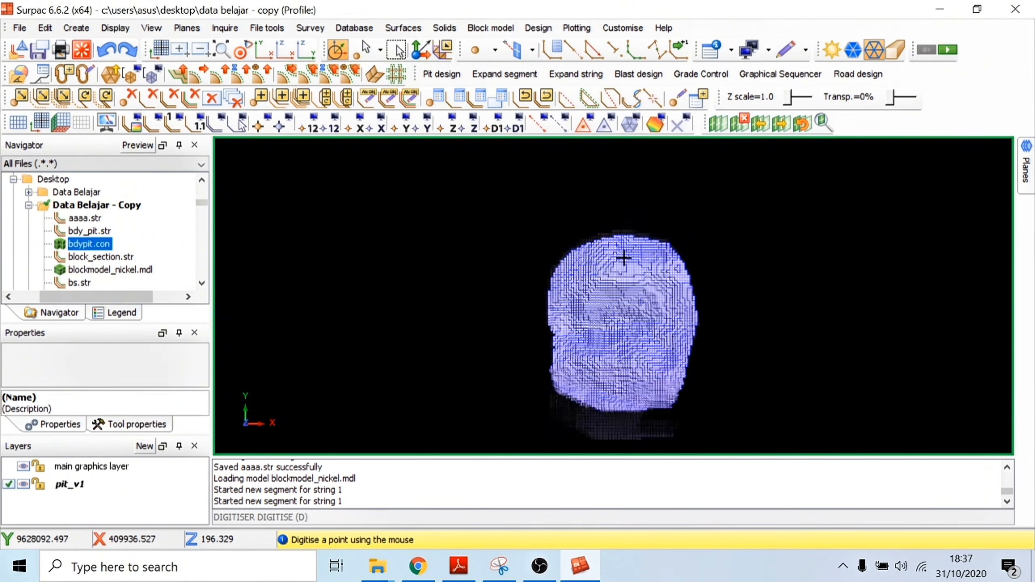
- Digitise the pit boundary point by point from the model's northern edge around its northwest side and down its western edge
scroll(625, 259, up, 2)
click(624, 215)
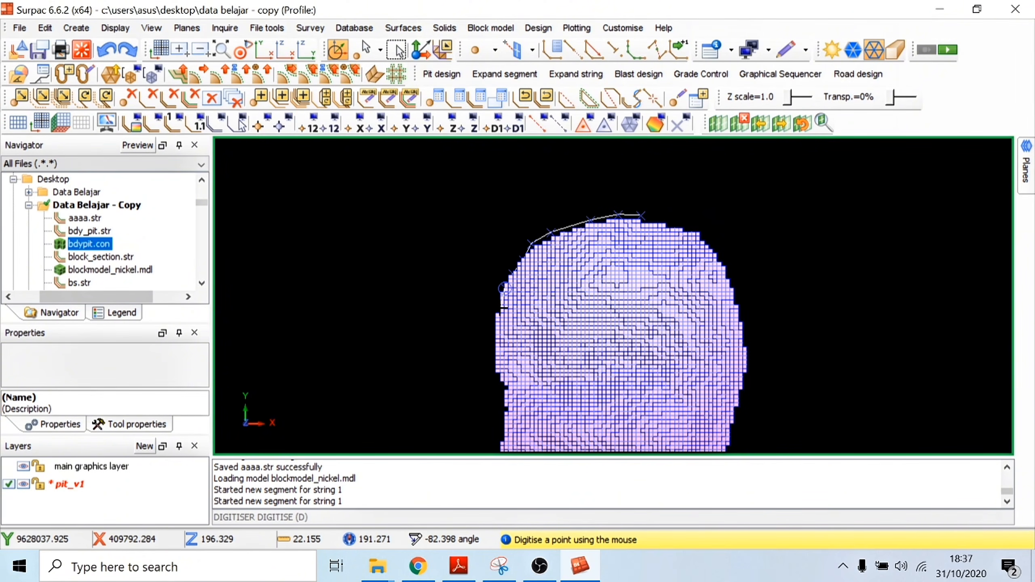
scroll(547, 305, up, 3)
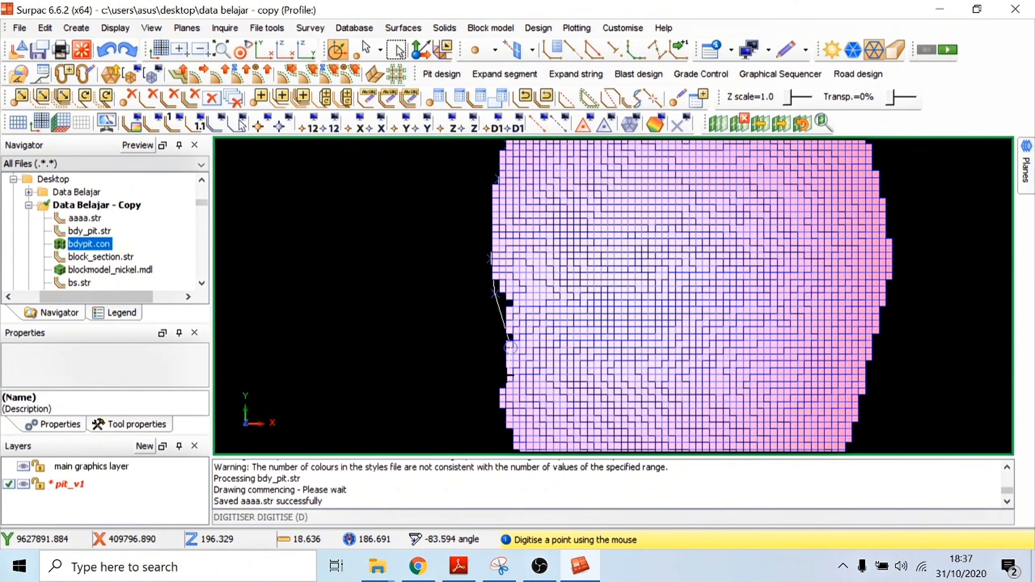
click(502, 407)
scroll(502, 407, down, 3)
scroll(637, 380, up, 3)
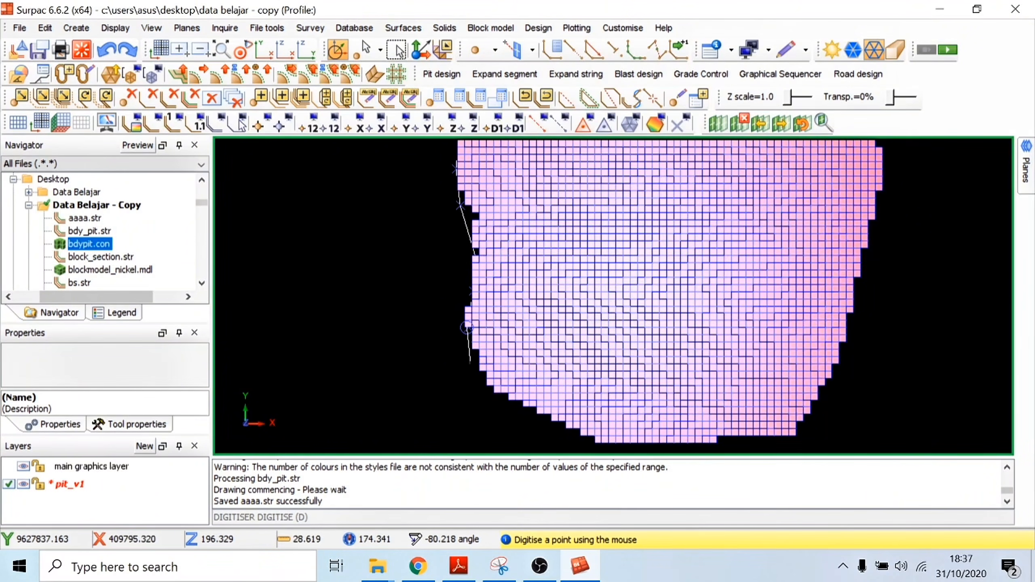
- Continue the pit boundary around the model's southwest corner, along its southern edge and up its southeast side
click(471, 370)
click(536, 417)
click(585, 442)
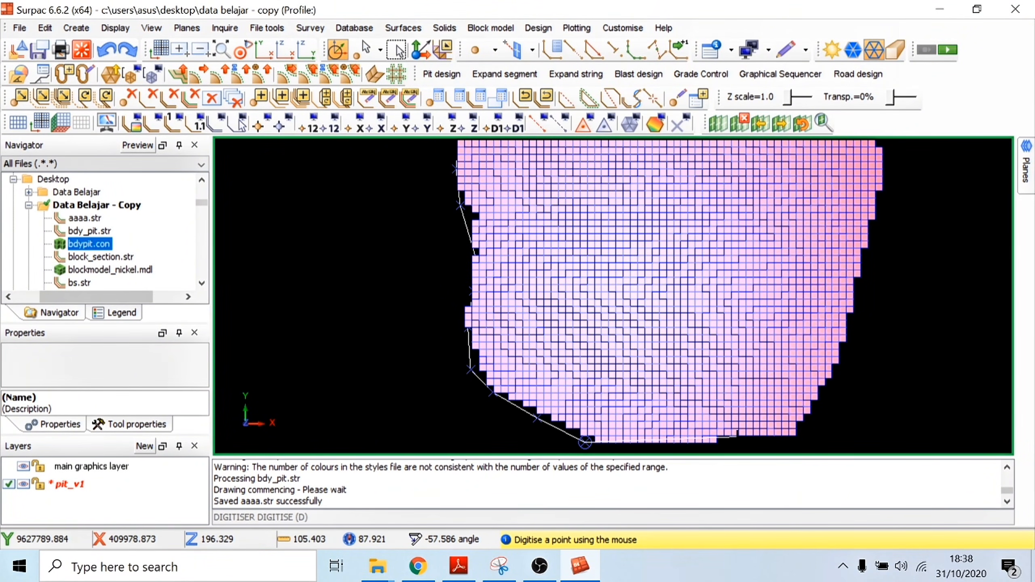
click(733, 446)
click(816, 412)
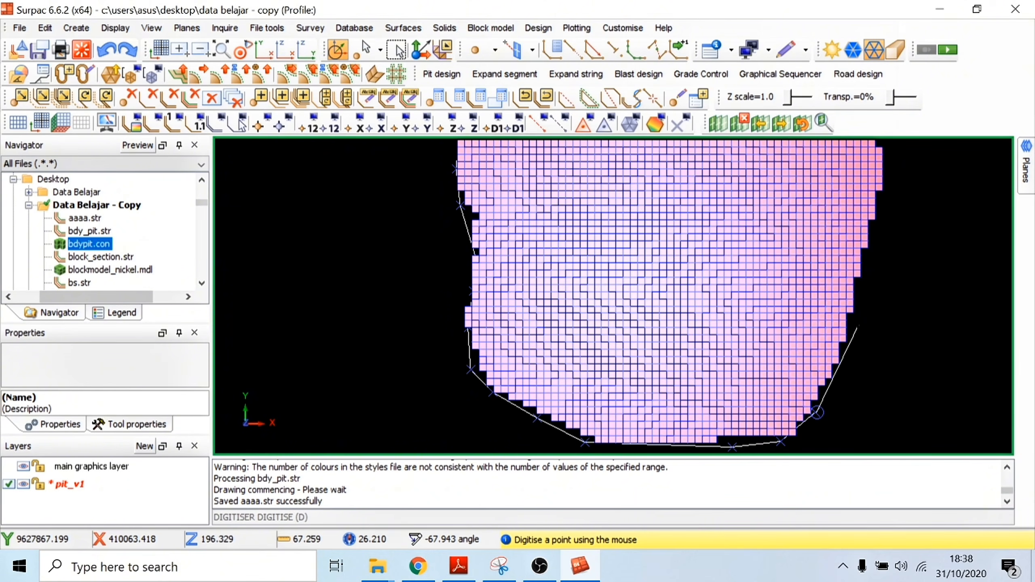
click(856, 321)
click(881, 209)
click(885, 172)
scroll(866, 241, down, 4)
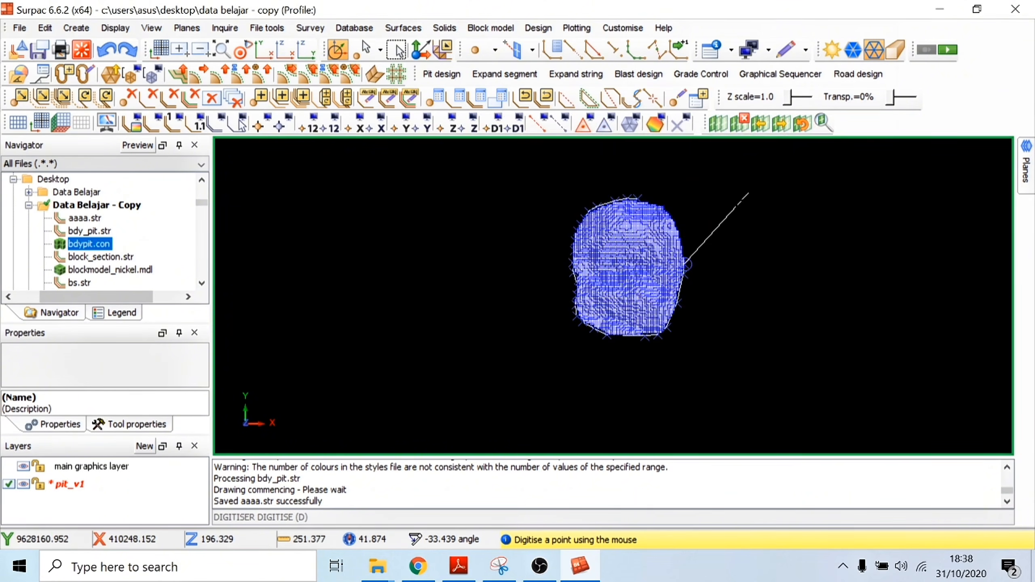
- Digitise the remaining boundary points up the model's eastern edge and around its northeast side towards the starting point
scroll(713, 222, up, 2)
scroll(626, 267, up, 2)
click(688, 264)
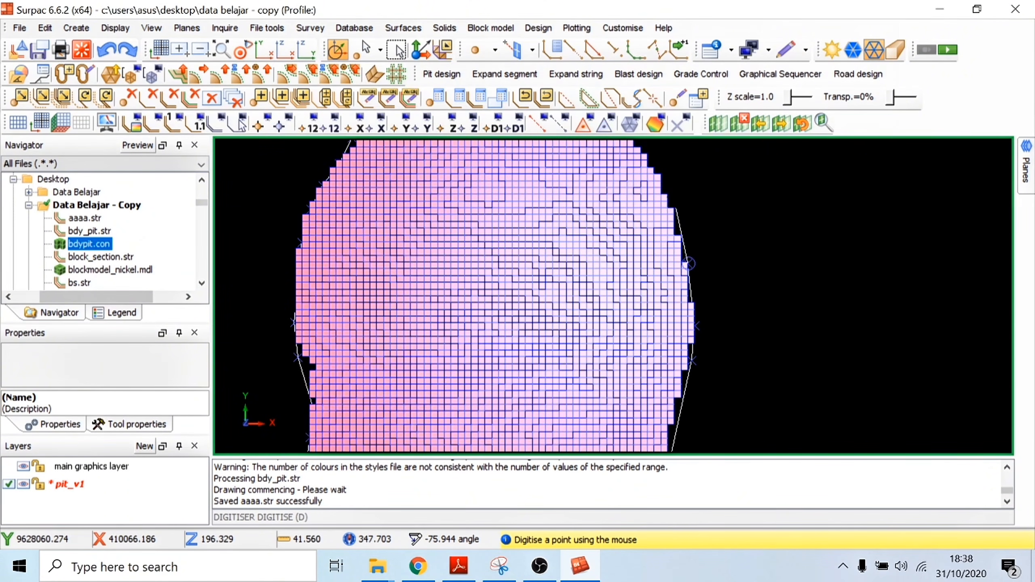
click(654, 157)
scroll(652, 157, down, 2)
scroll(612, 174, up, 3)
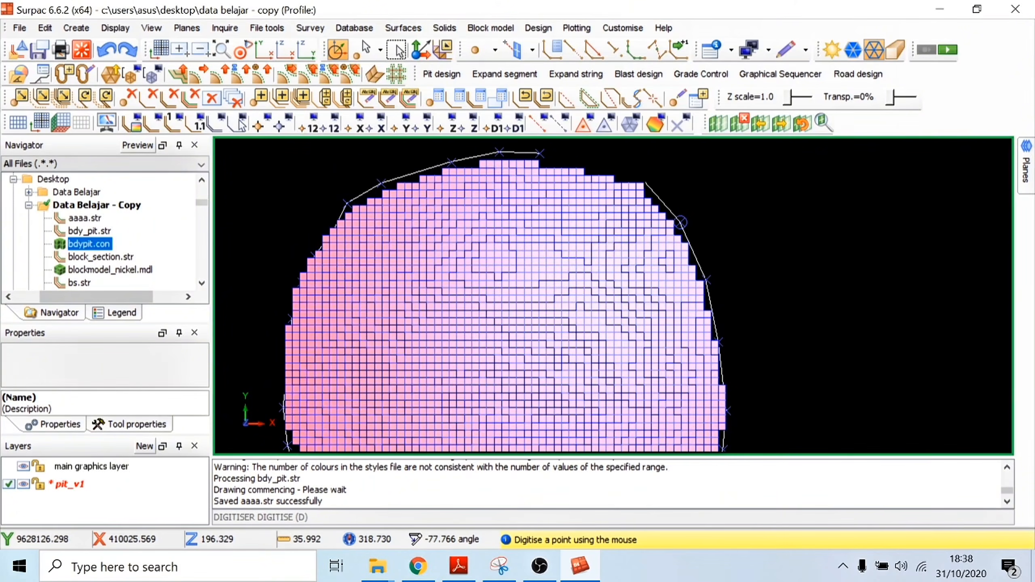
click(681, 222)
click(646, 184)
click(559, 156)
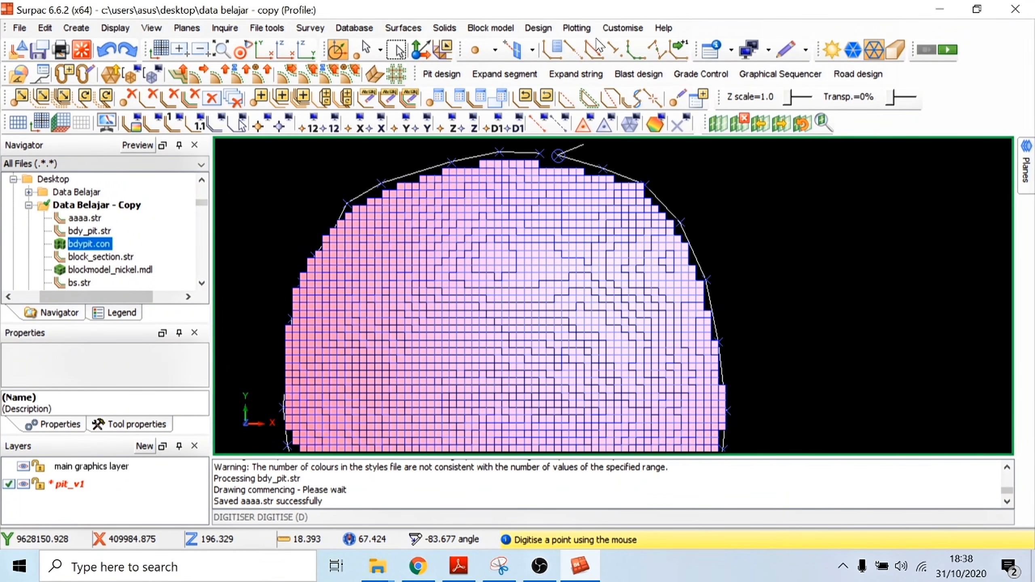
- Close the digitised pit boundary segment and end digitising
click(594, 51)
scroll(656, 287, down, 4)
scroll(640, 283, down, 2)
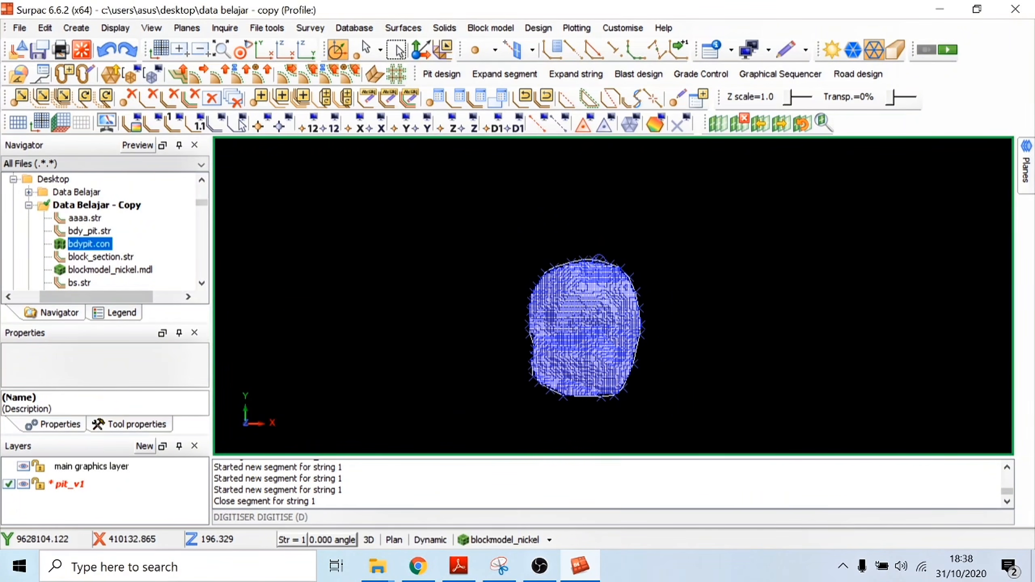
key(Escape)
- Save the pit_v1 layer as the Surpac string file pit_v1.str in text format
click(65, 485)
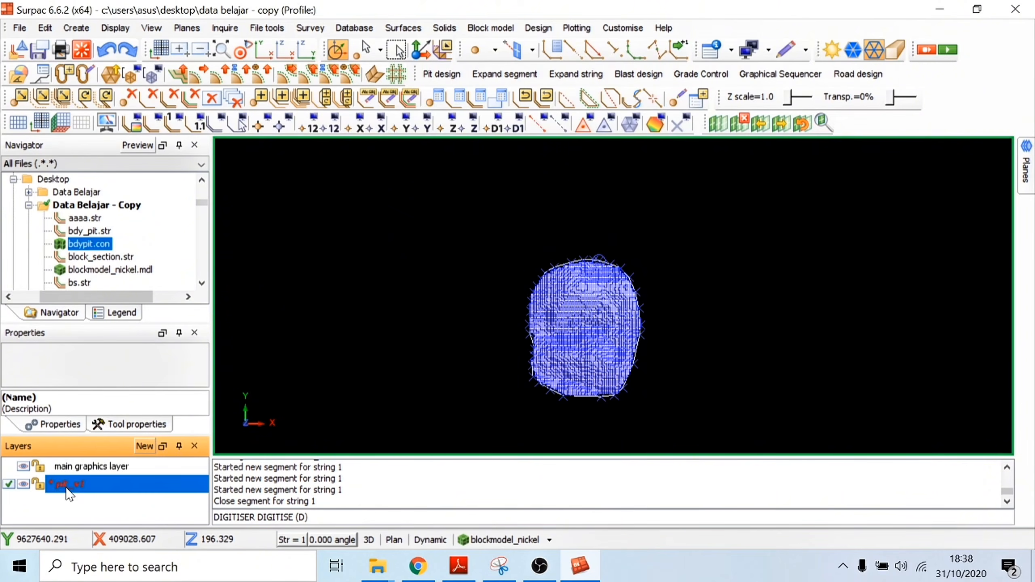
right_click(67, 486)
click(106, 523)
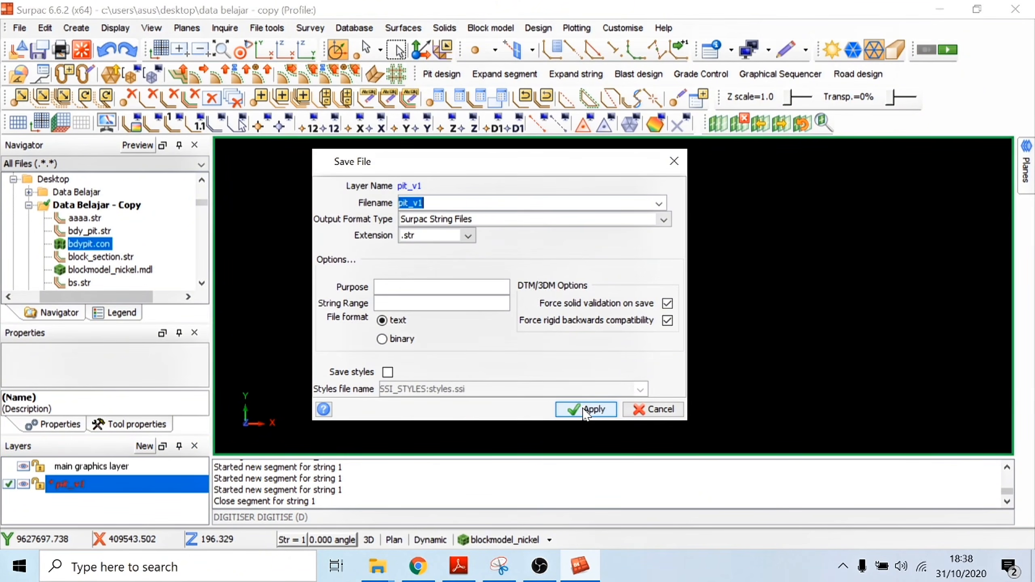
click(577, 405)
- Inspect the boundary around the block model in plan and tilted views, and check that the Surface design menu set is enabled
drag(611, 301, 571, 330)
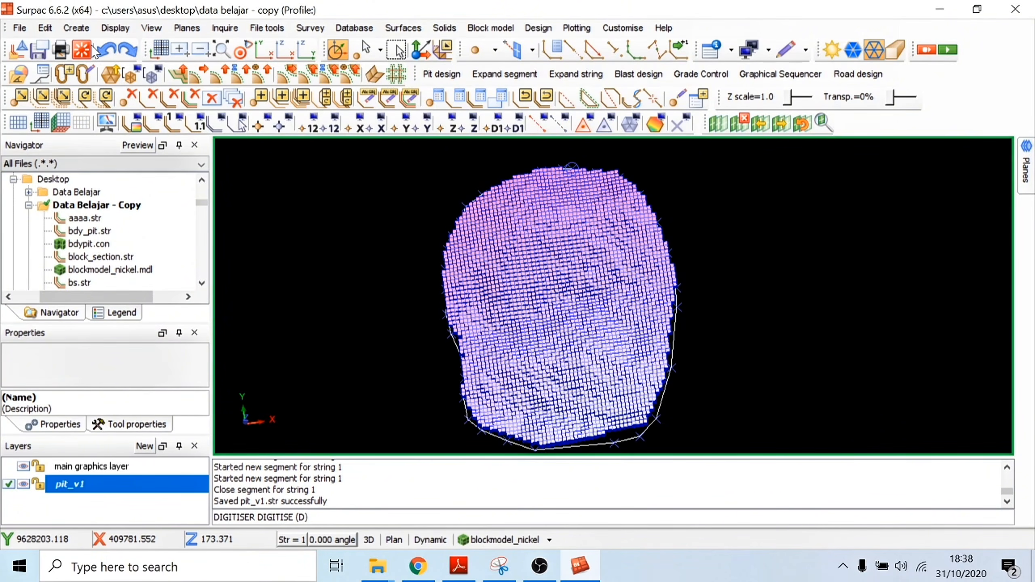
click(260, 51)
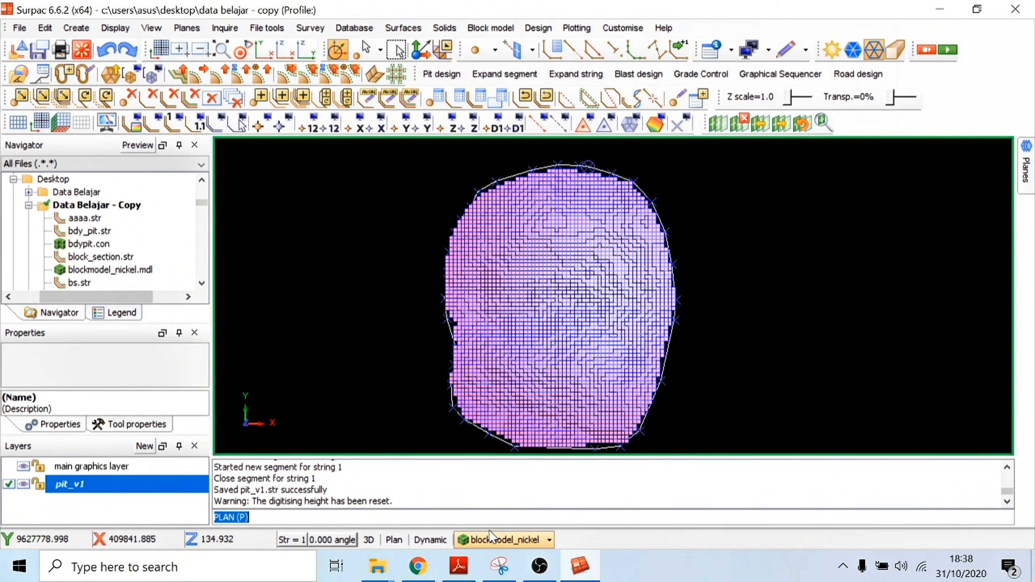
drag(591, 298, 582, 280)
drag(589, 300, 590, 297)
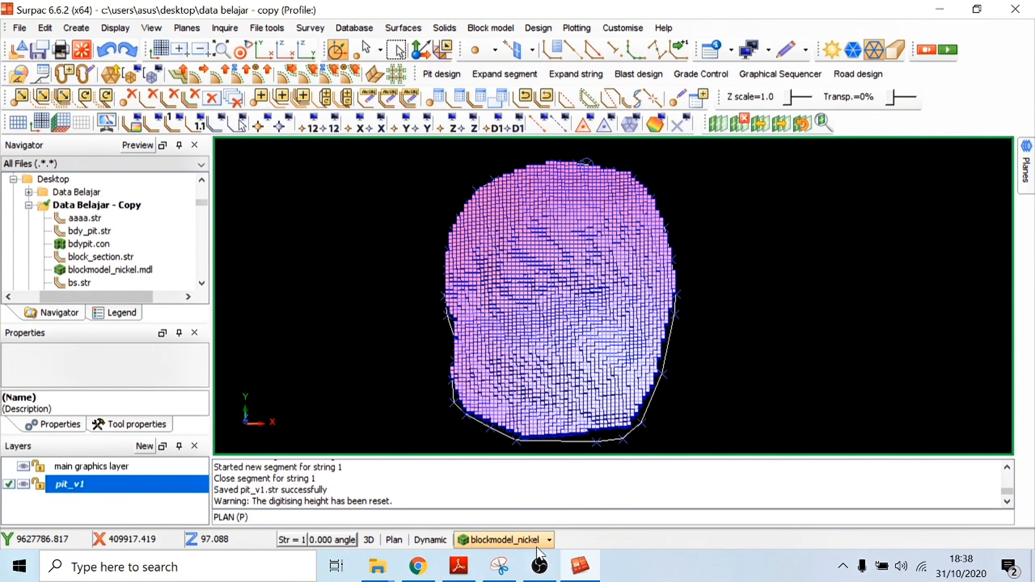
click(444, 74)
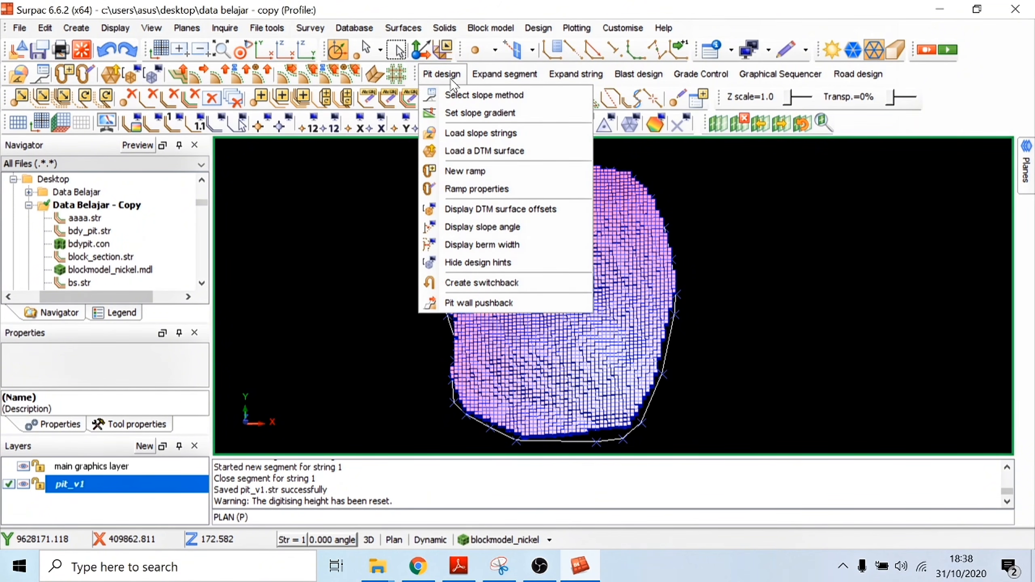
right_click(918, 72)
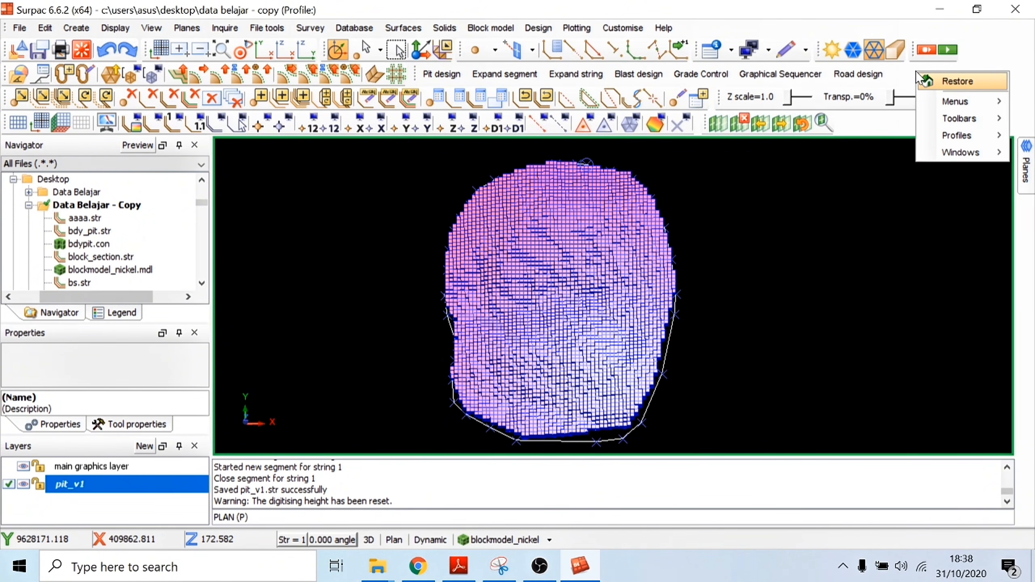
mouse_move(955, 102)
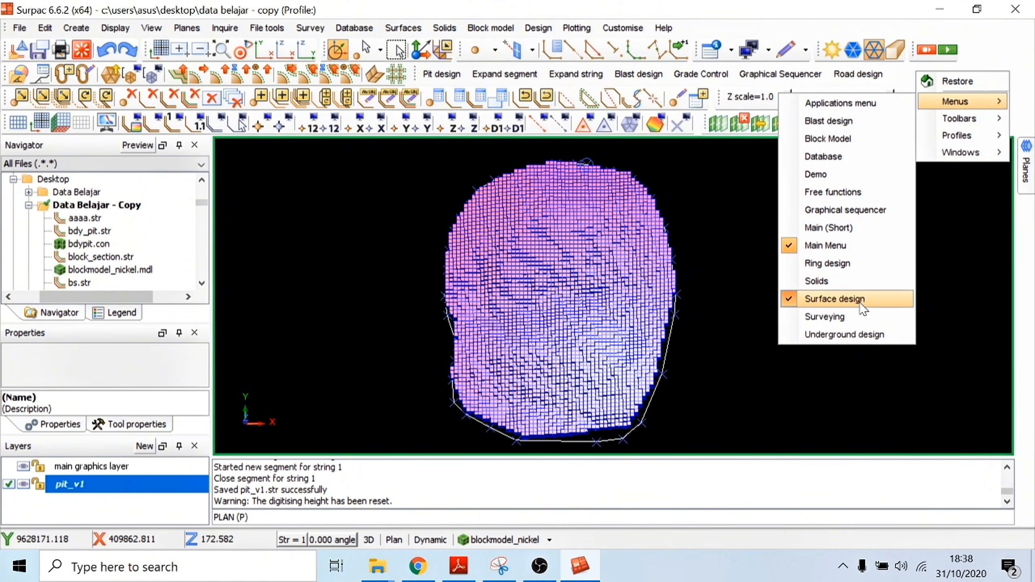
click(1004, 49)
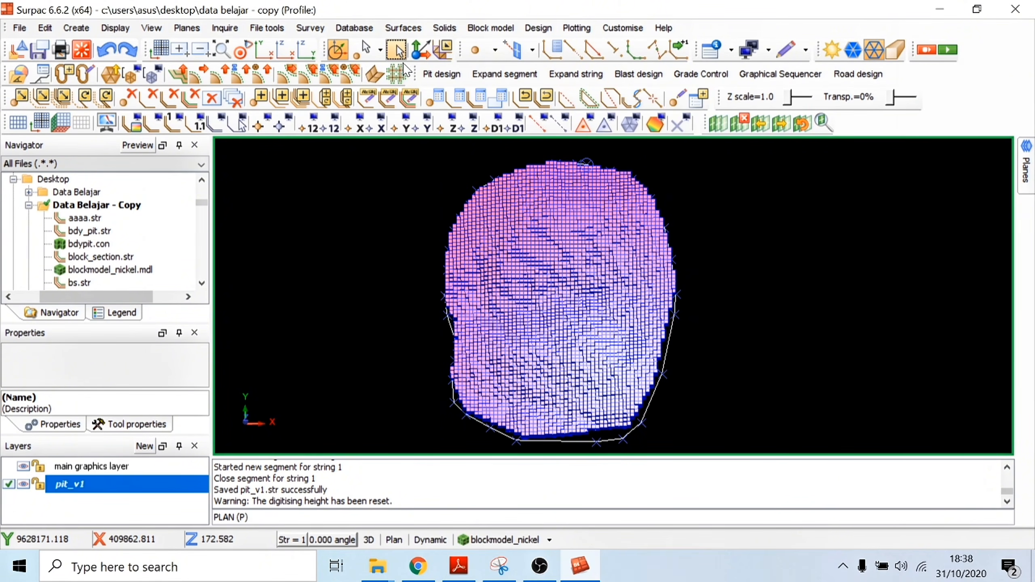
- Set the pit design slope gradient to an angle of 60 decimal degrees
click(441, 74)
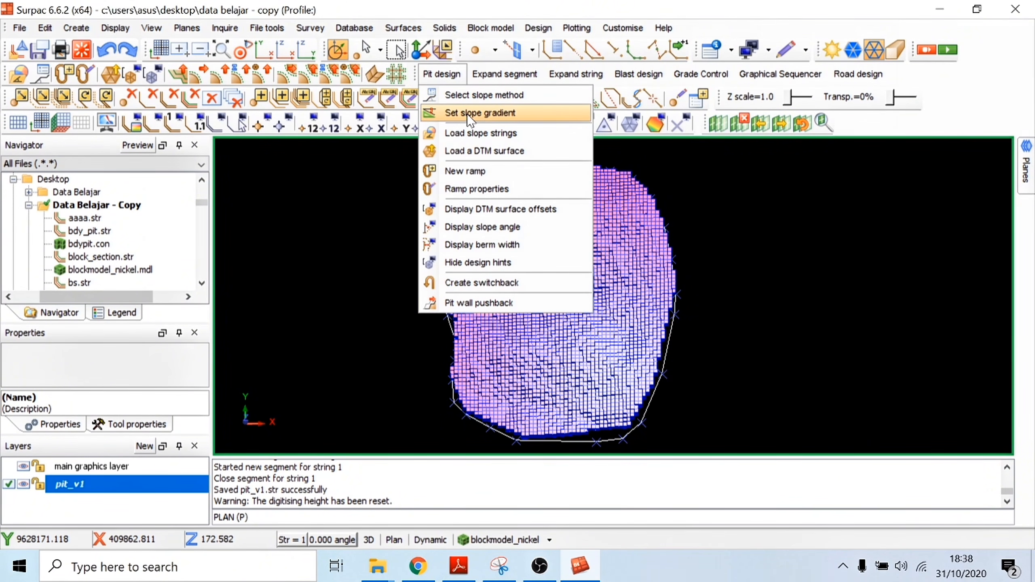
click(470, 115)
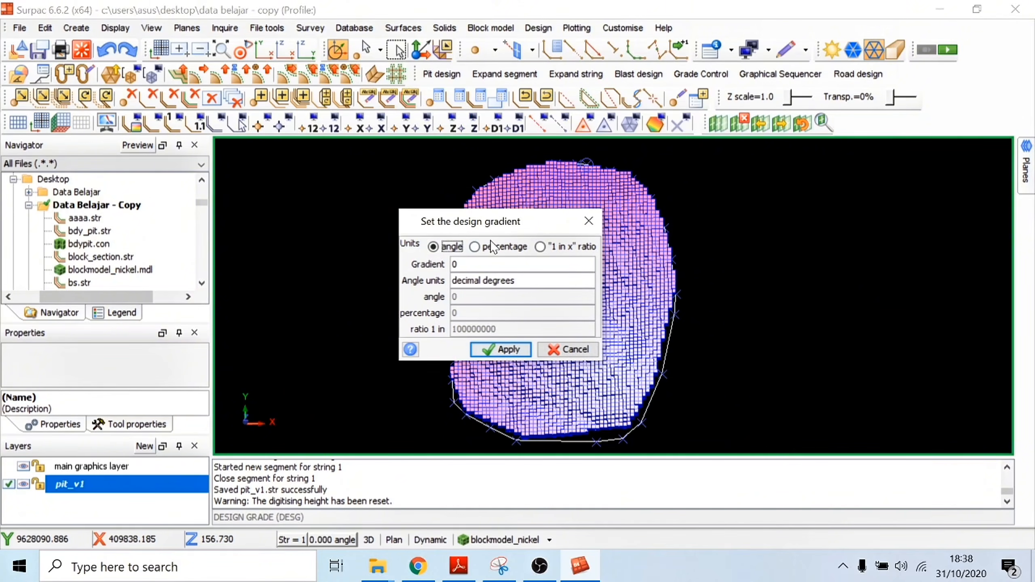
key(Tab)
text(60)
click(517, 350)
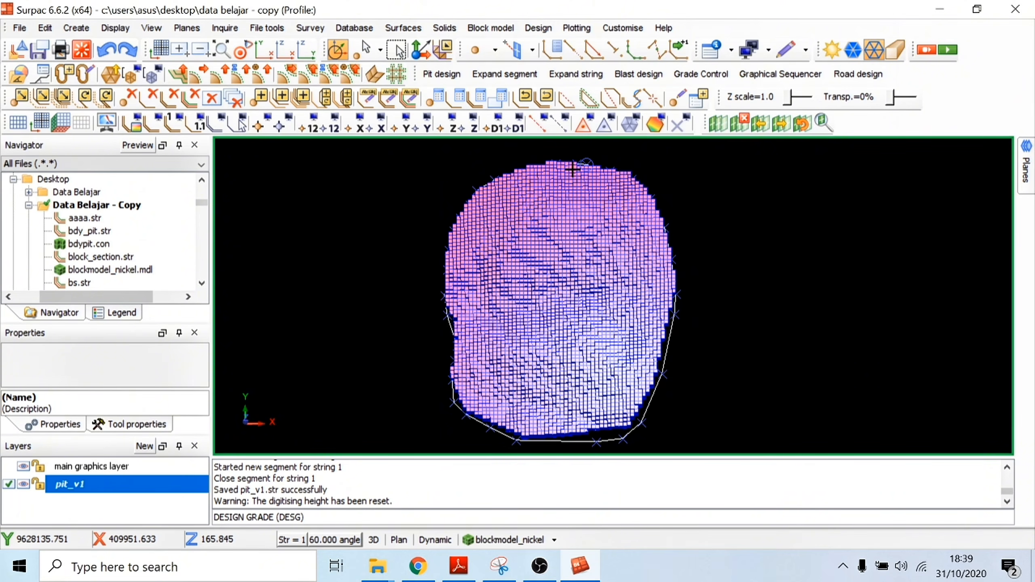
- Erase the block model from the graphics, keeping the pit_v1 boundary displayed
click(447, 78)
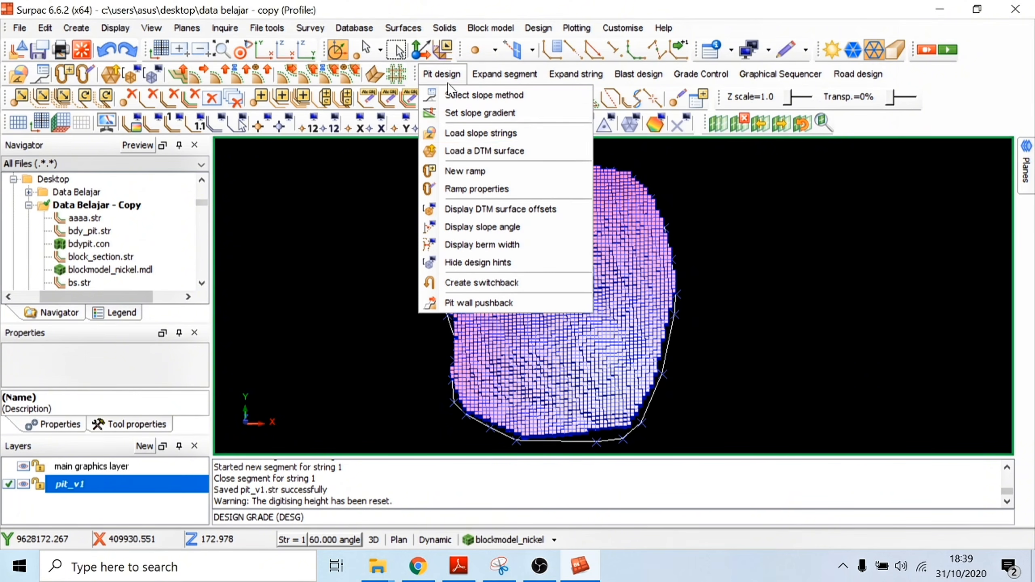
click(477, 171)
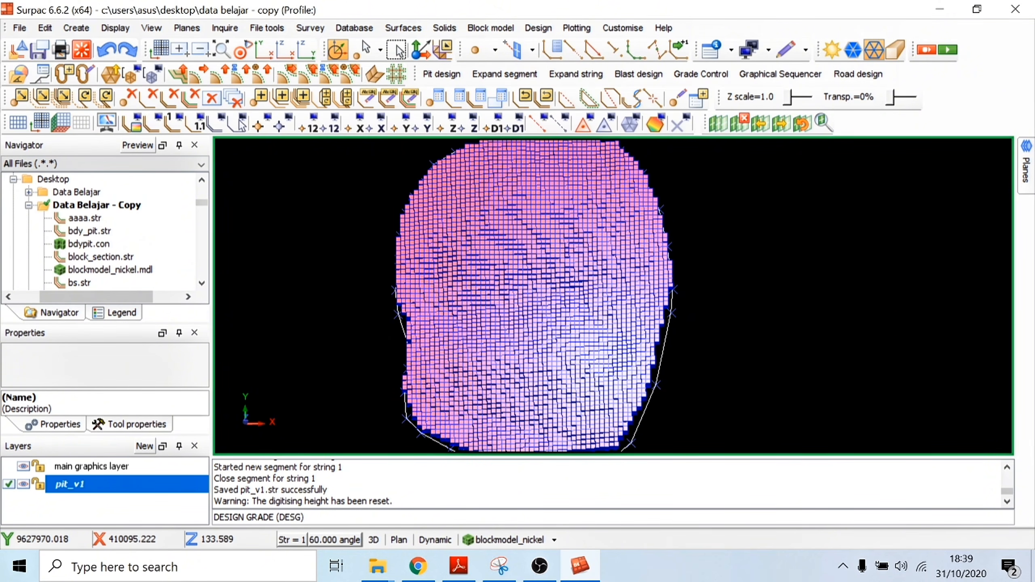
scroll(612, 285, down, 5)
drag(611, 281, 605, 292)
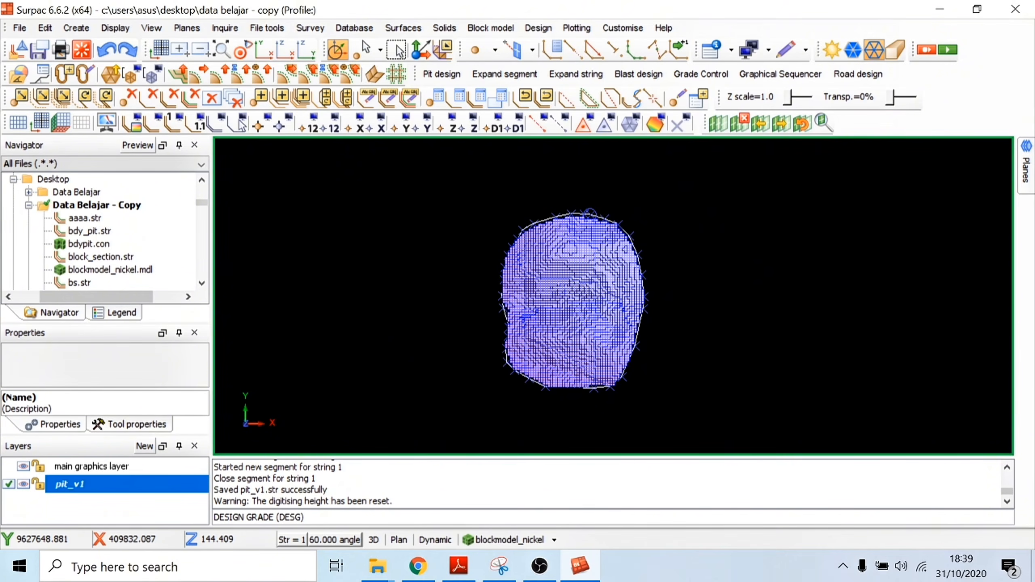
click(506, 540)
click(489, 402)
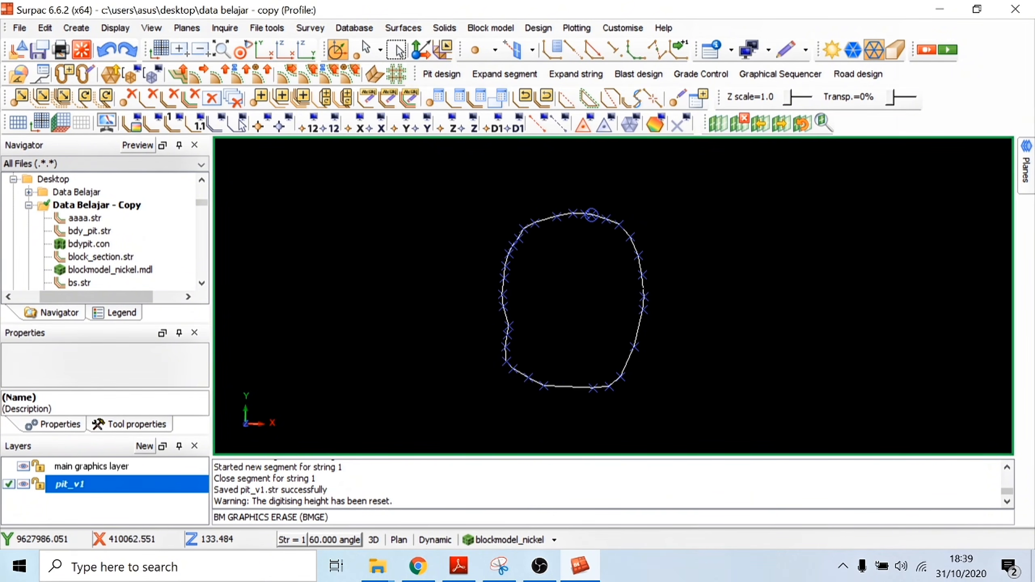
- Draw the Z values at all points of the pit_v1 boundary
scroll(657, 291, up, 3)
click(450, 127)
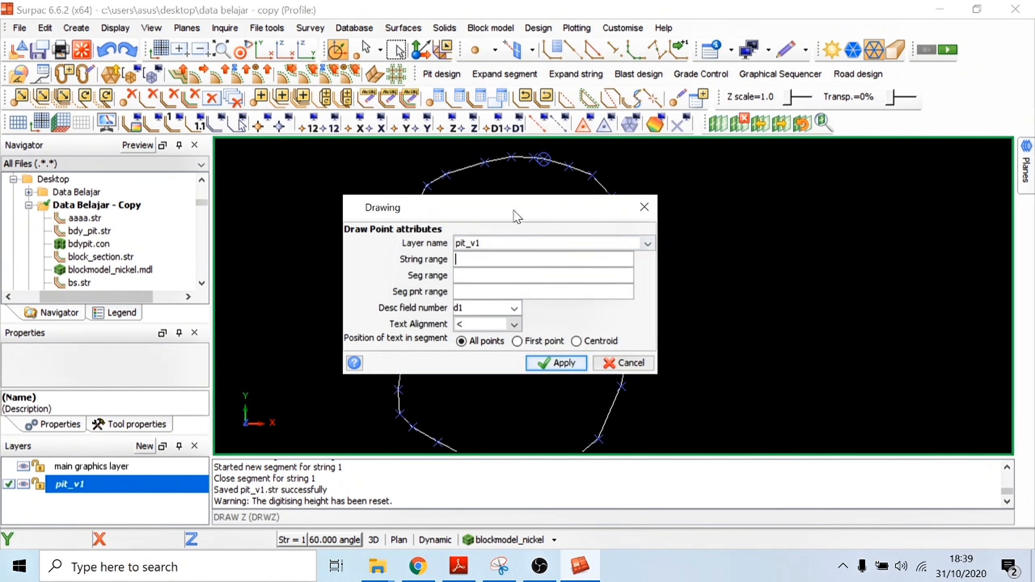
click(544, 243)
click(571, 361)
scroll(649, 333, up, 3)
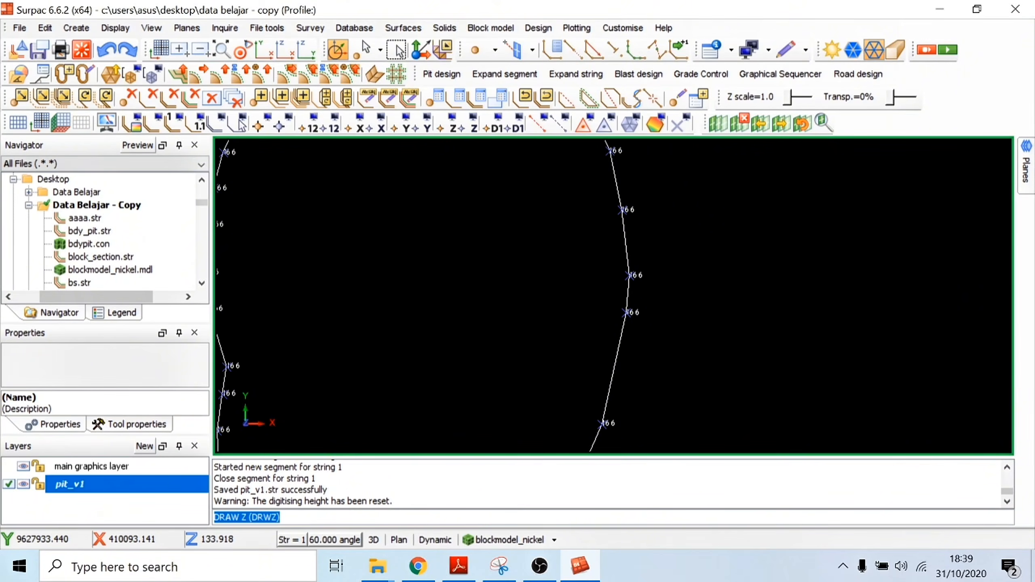
scroll(614, 295, down, 3)
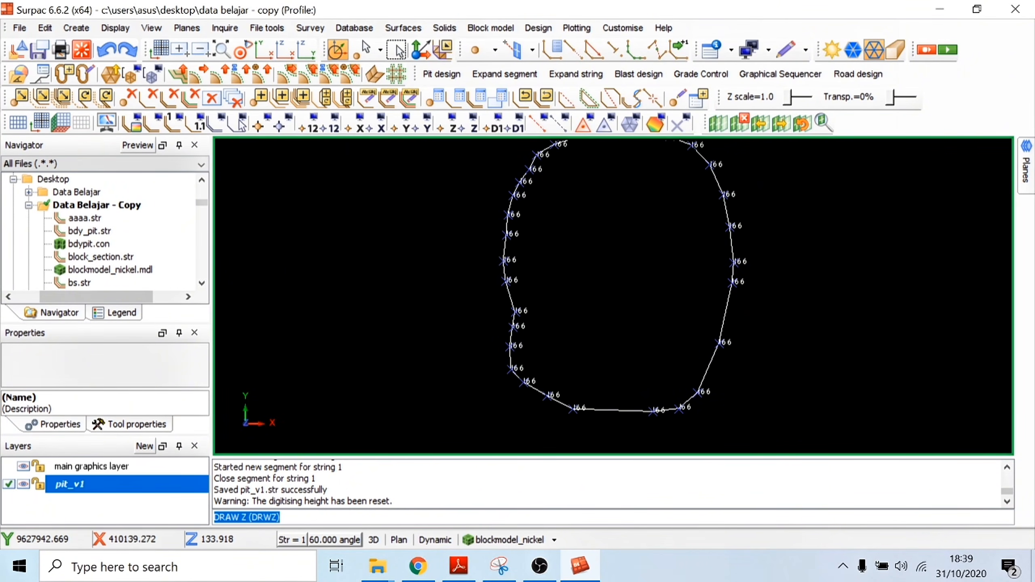
- Move a point on the pit_v1 boundary's east side outward to form a kink for the ramp entrance
scroll(816, 261, up, 3)
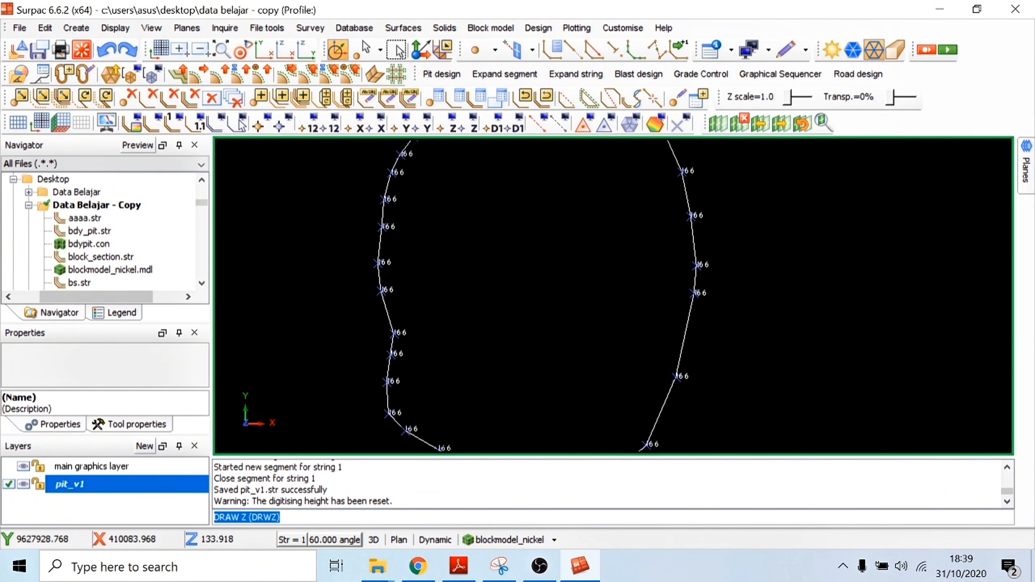
scroll(693, 253, up, 3)
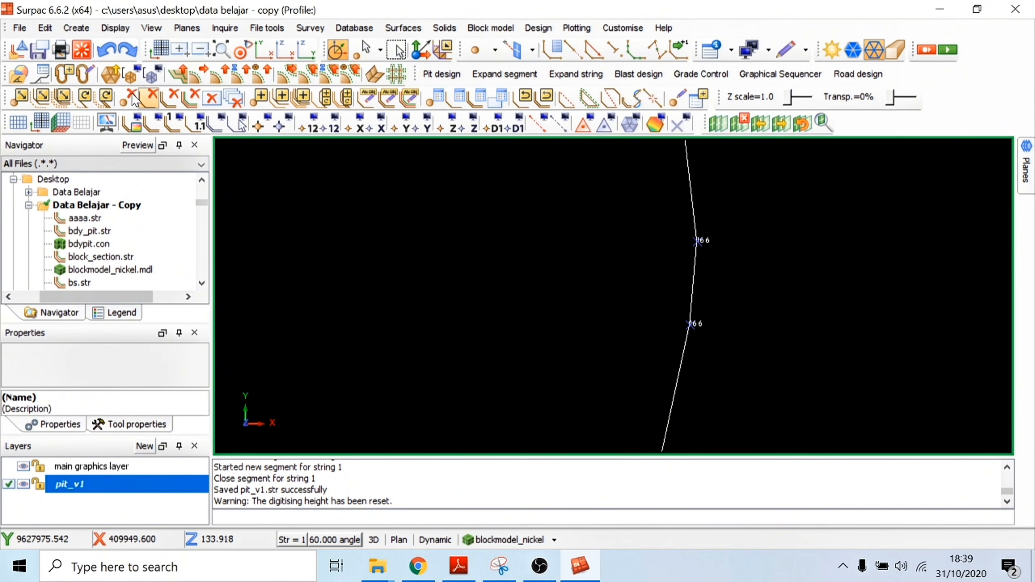
click(16, 101)
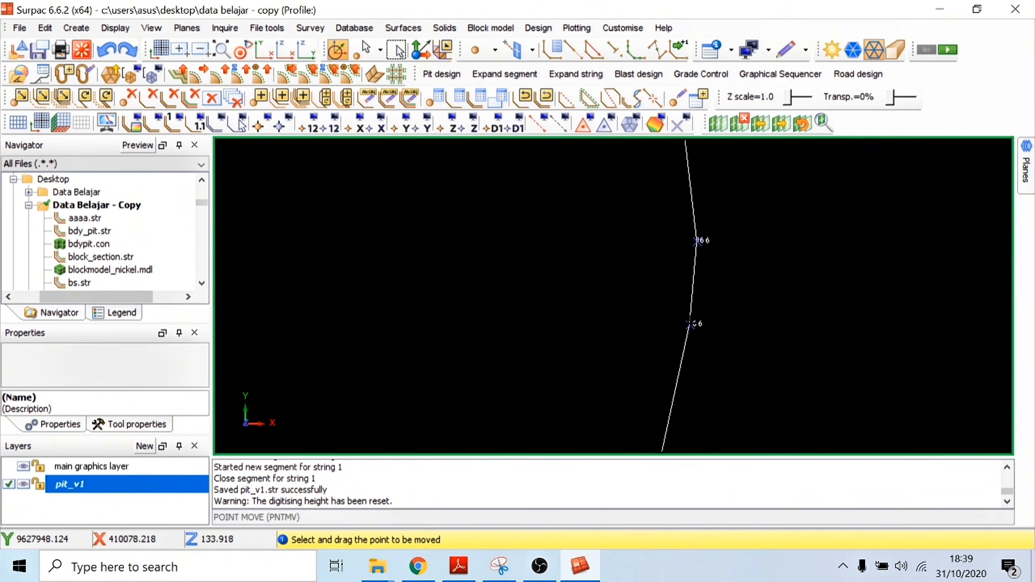
drag(690, 324, 812, 260)
scroll(775, 318, down, 5)
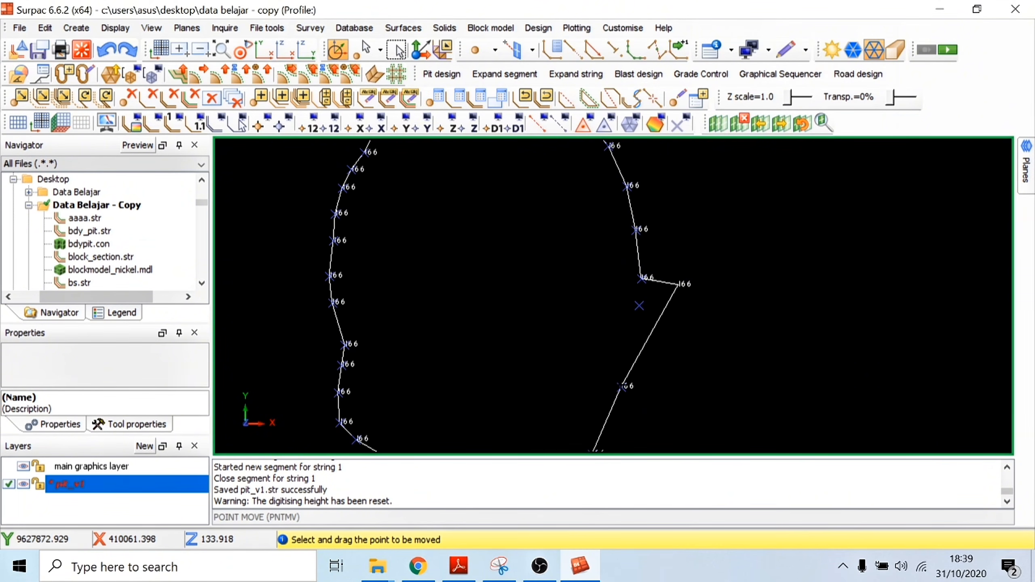
- Move the next boundary point to the south slightly outward and pull the kink point back in to shorten the ramp entrance edge
drag(621, 387, 629, 392)
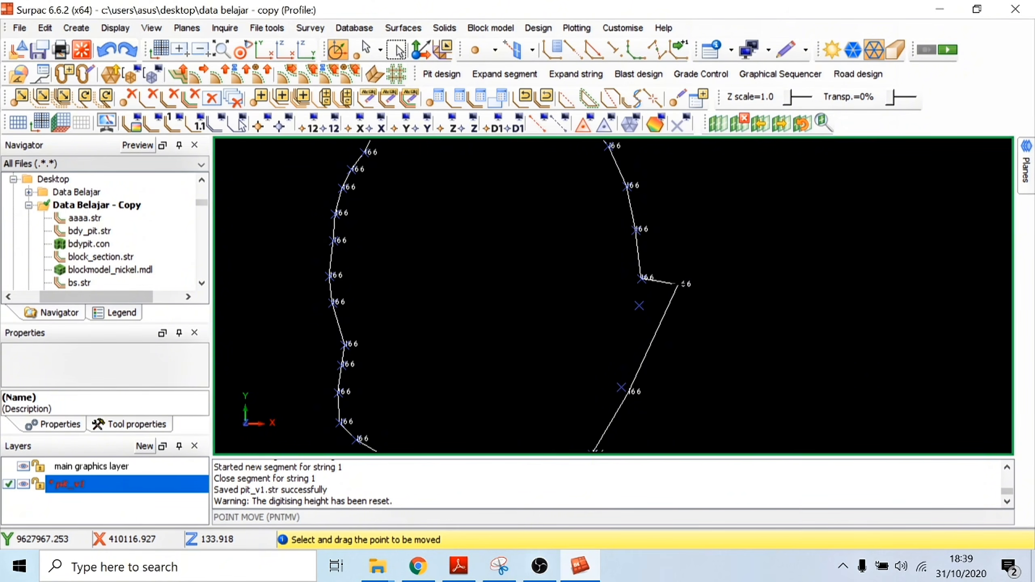
drag(676, 285, 617, 278)
scroll(662, 281, up, 5)
scroll(633, 278, down, 6)
key(Escape)
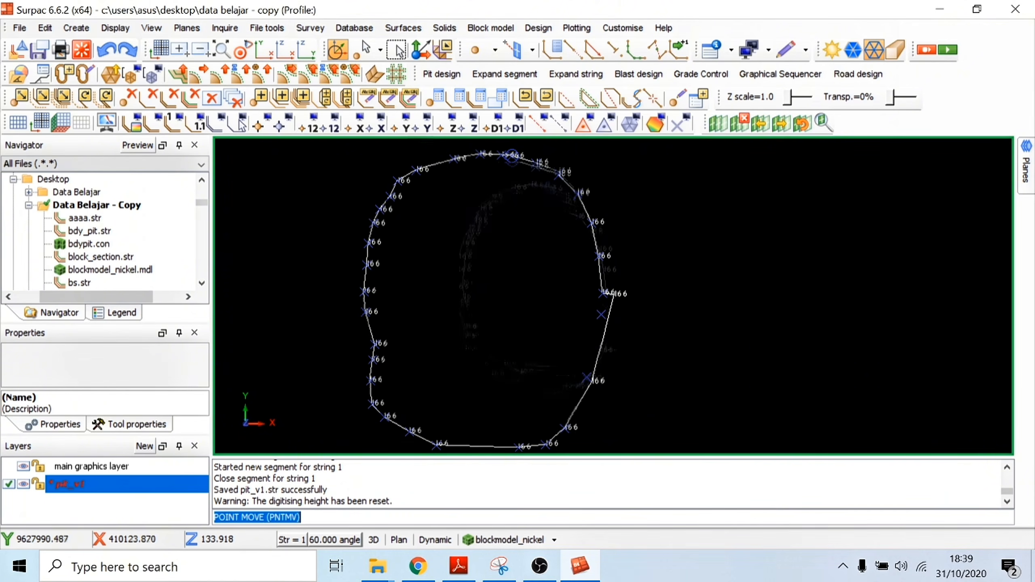
scroll(601, 315, up, 3)
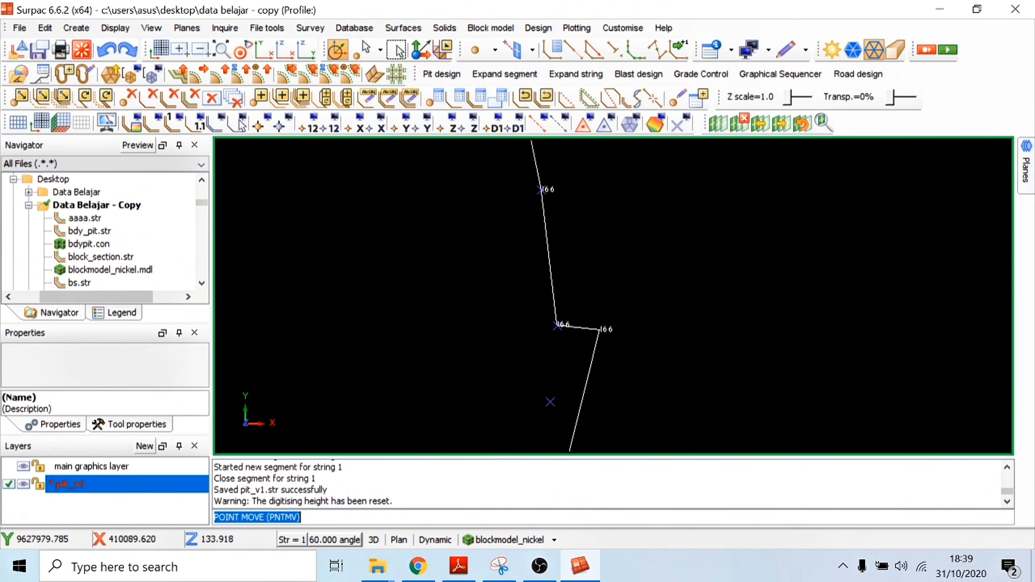
scroll(597, 324, down, 3)
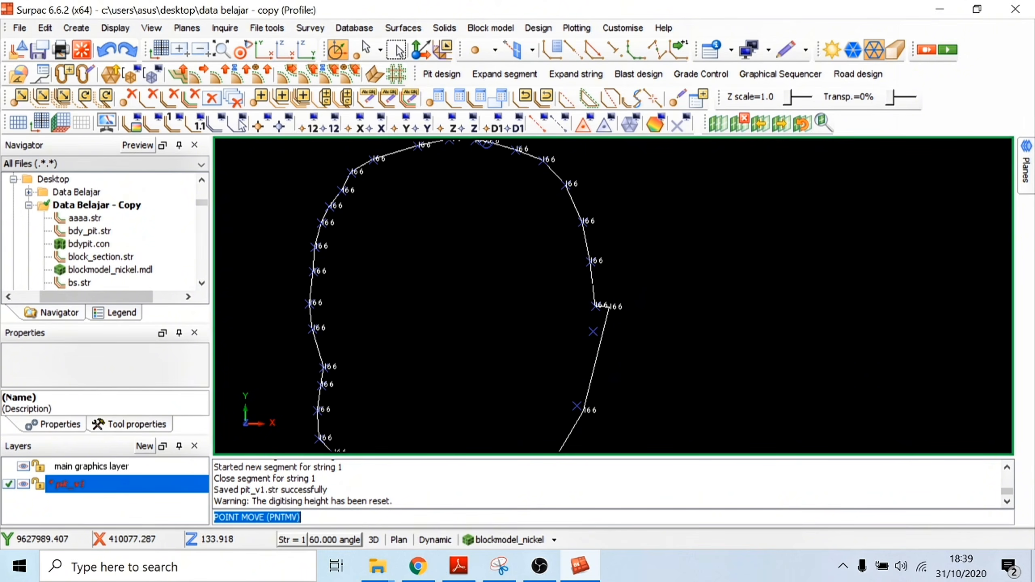
key(Escape)
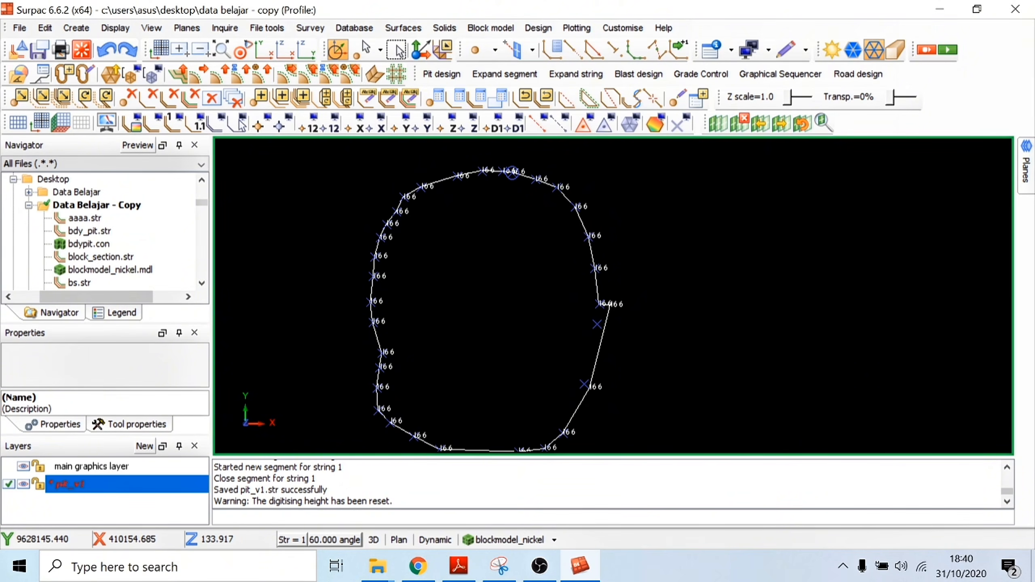
- Start defining a new ramp between the two points of the short kink edge on the boundary's east side
click(440, 75)
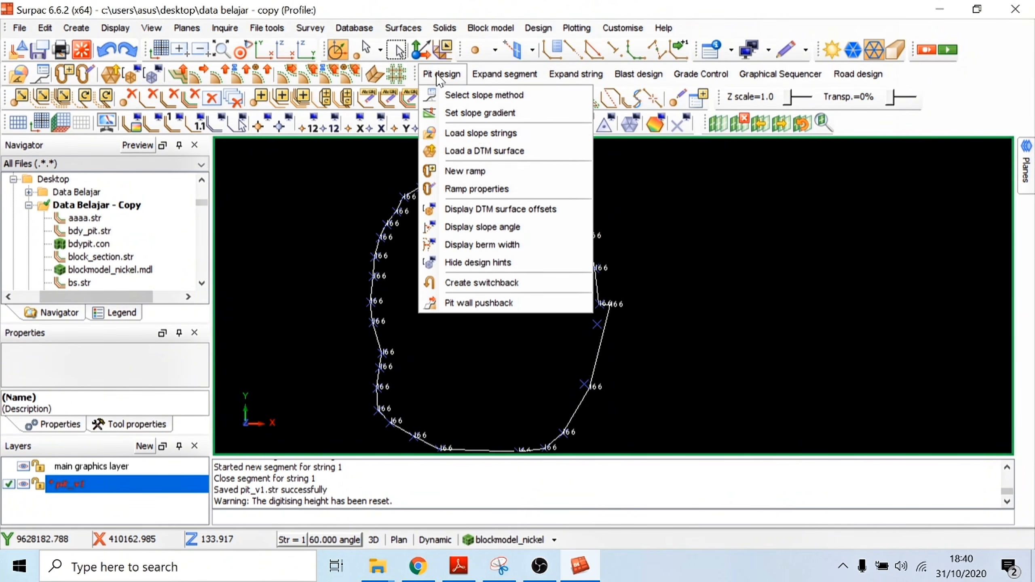
click(466, 172)
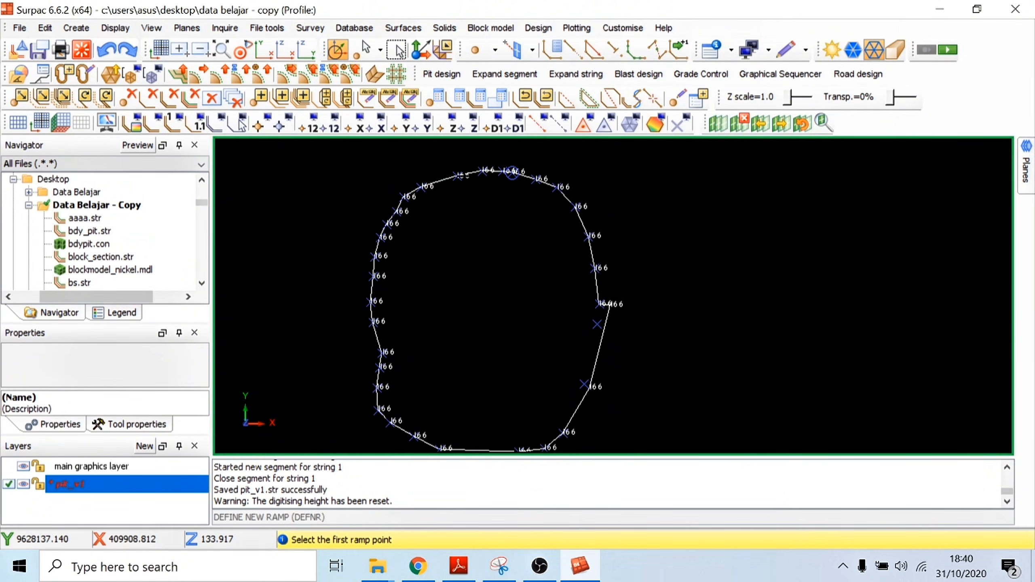
scroll(597, 294, up, 3)
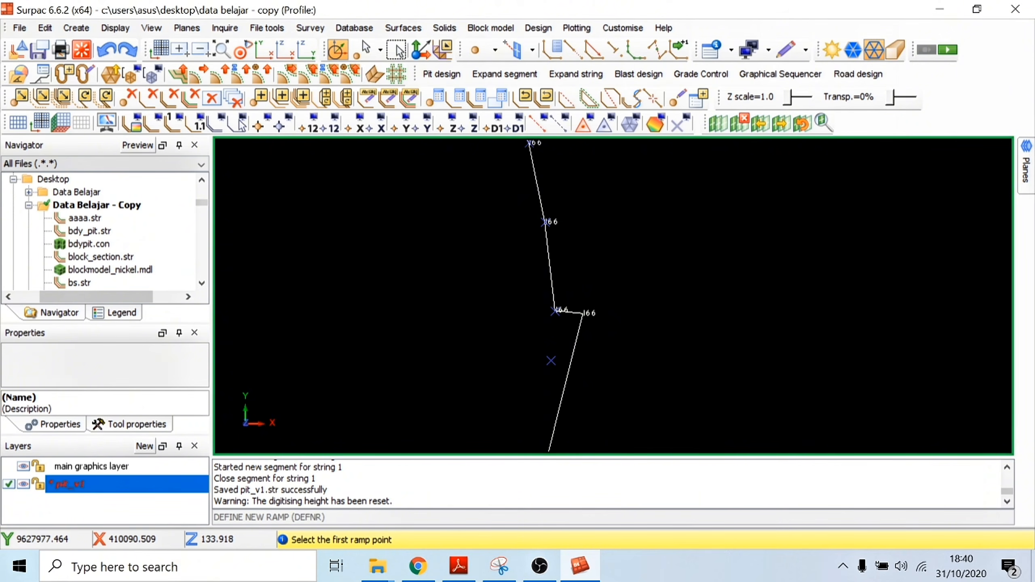
scroll(548, 363, up, 3)
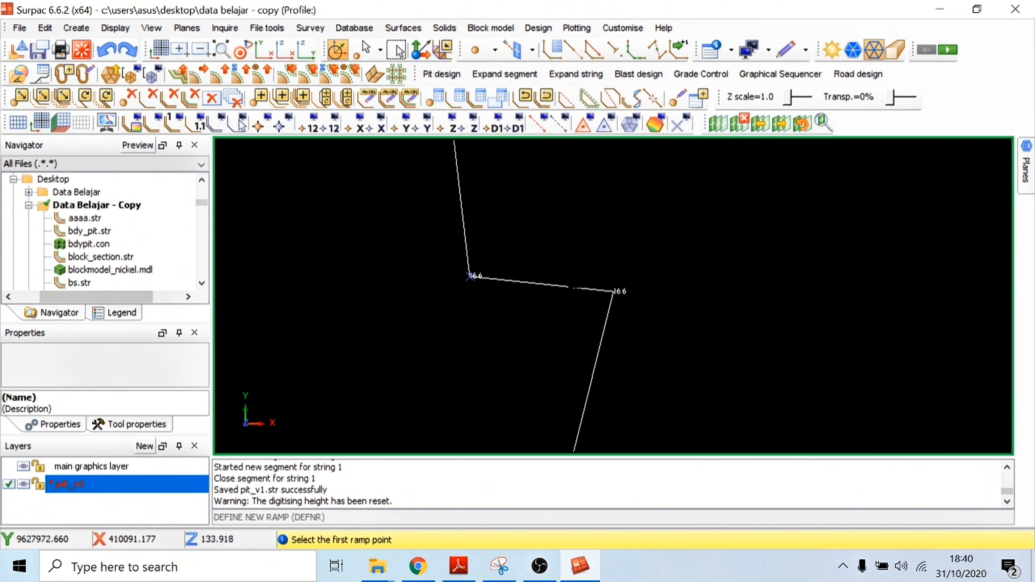
click(471, 276)
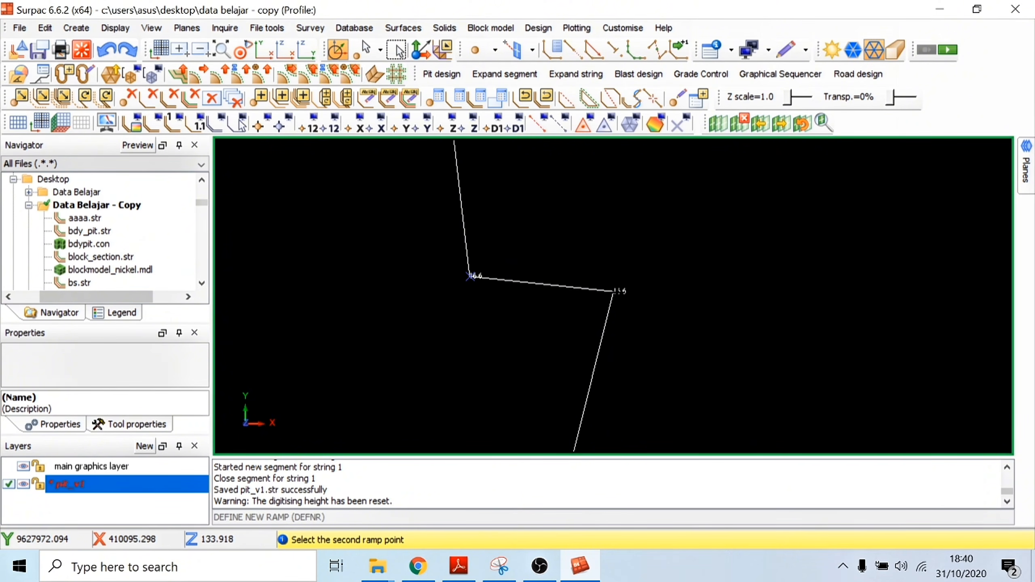
click(614, 291)
drag(514, 113, 416, 77)
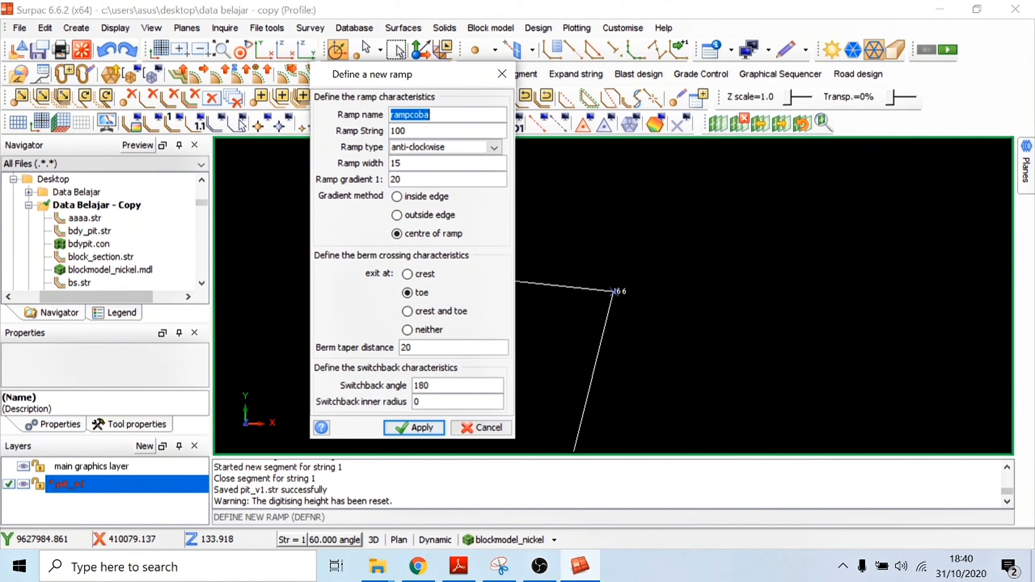
- Name the ramp ramplomba, make its type clockwise and set its width to 9
text(ramplomba)
click(495, 148)
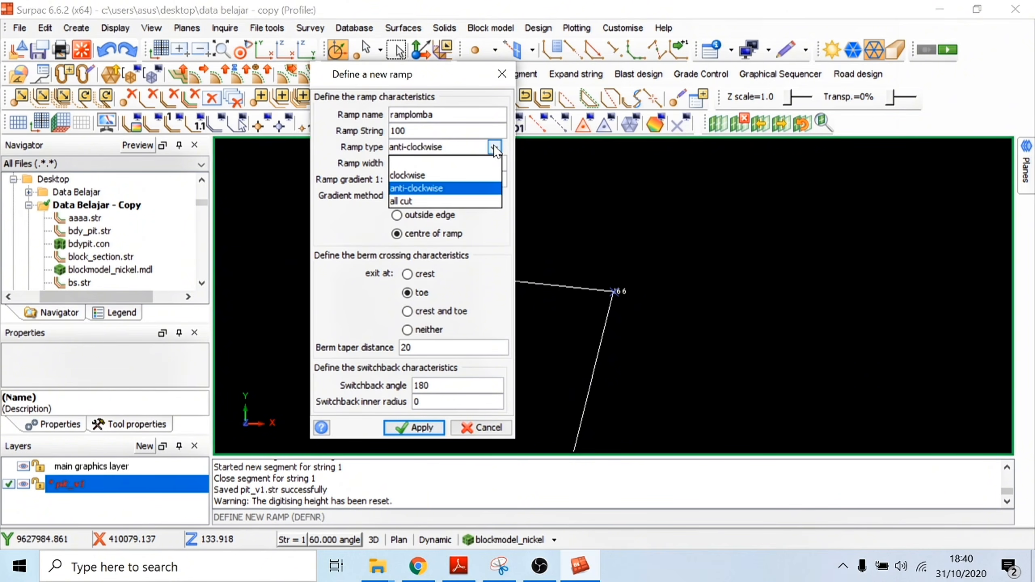
click(495, 148)
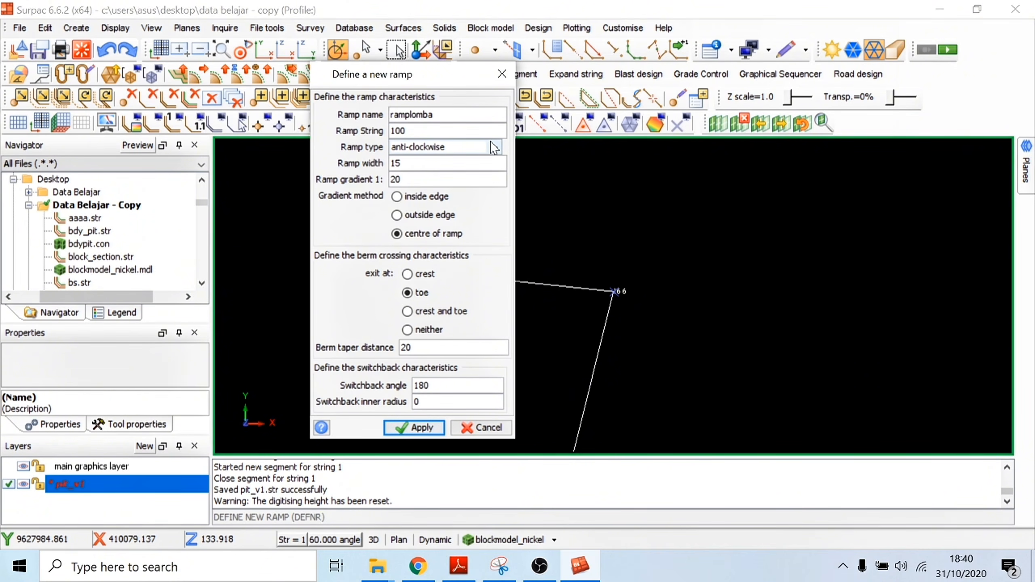
click(496, 148)
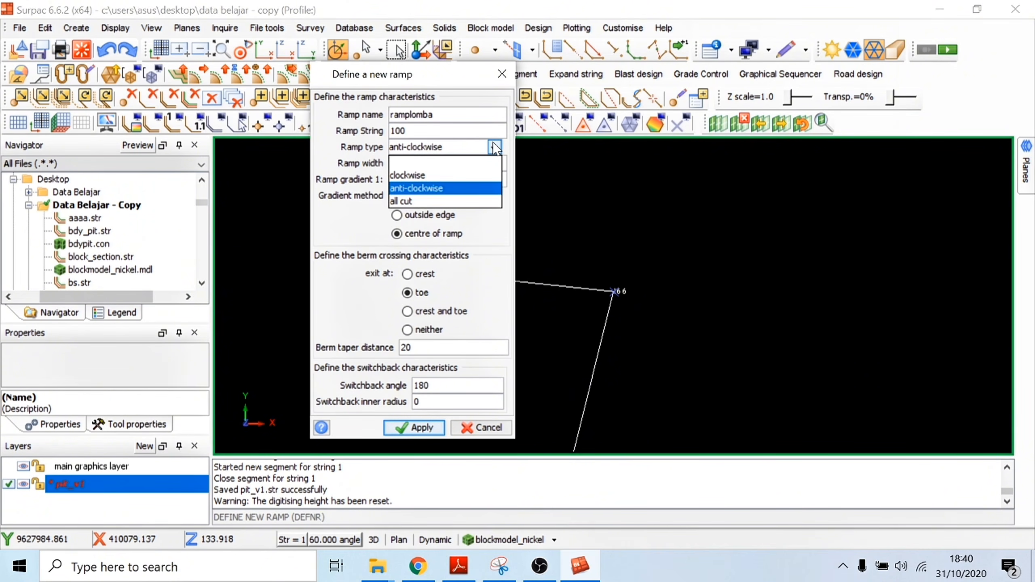
click(474, 176)
key(Tab)
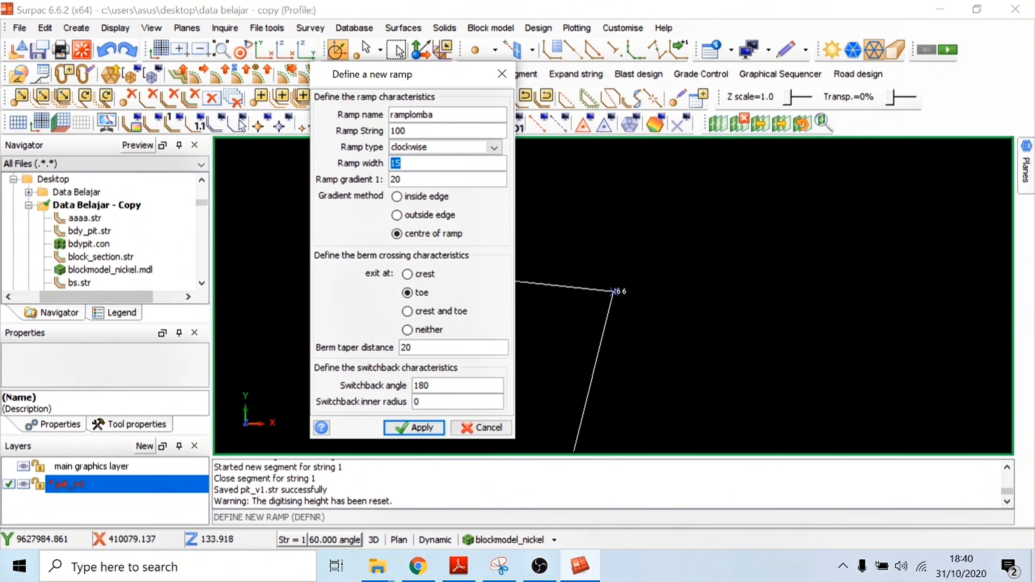
text(9)
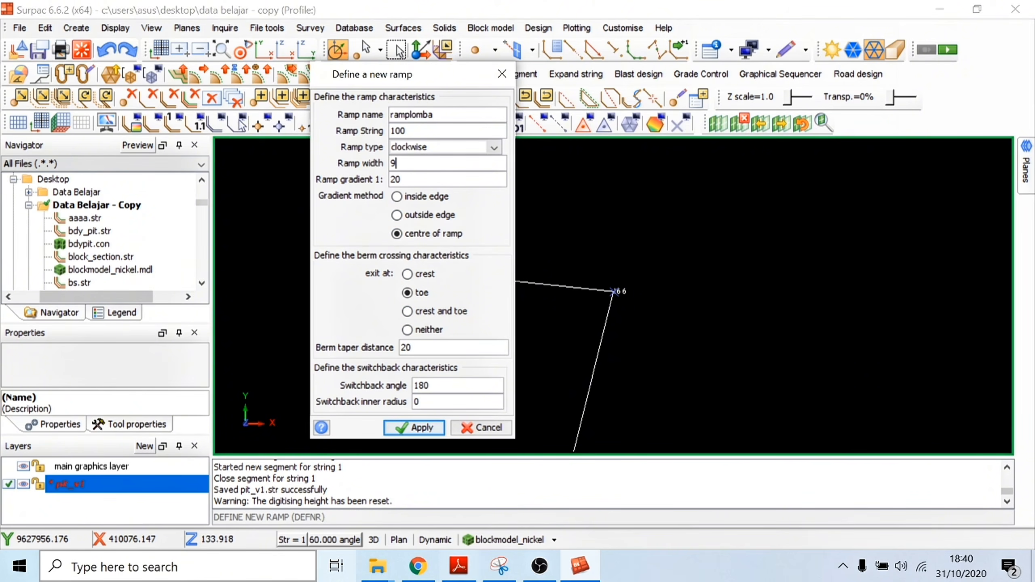
- Open Paint and sketch a slope of 1 over 20, writing out its conversion as 5/100 and 5%
click(271, 573)
text(paint)
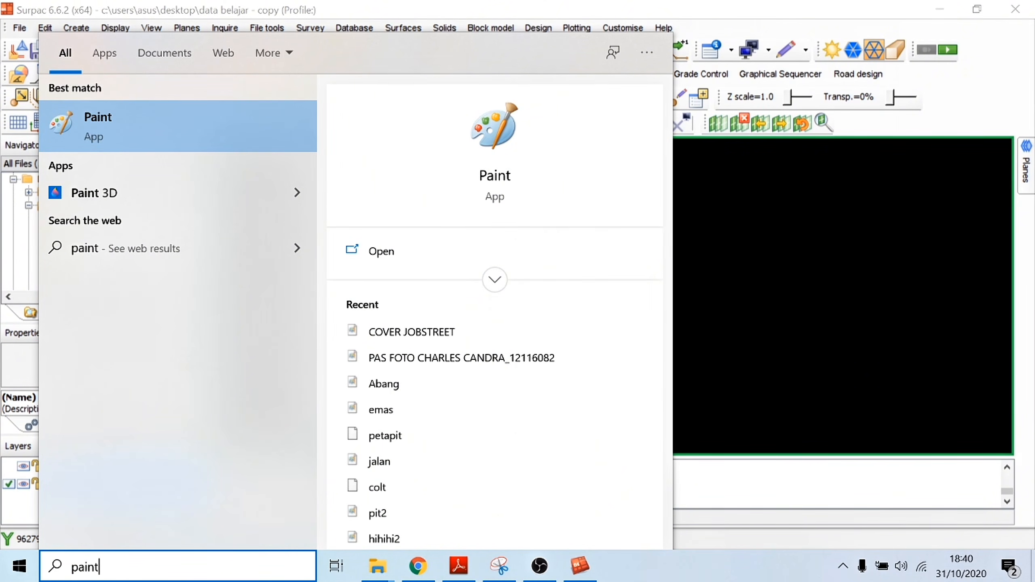
click(238, 140)
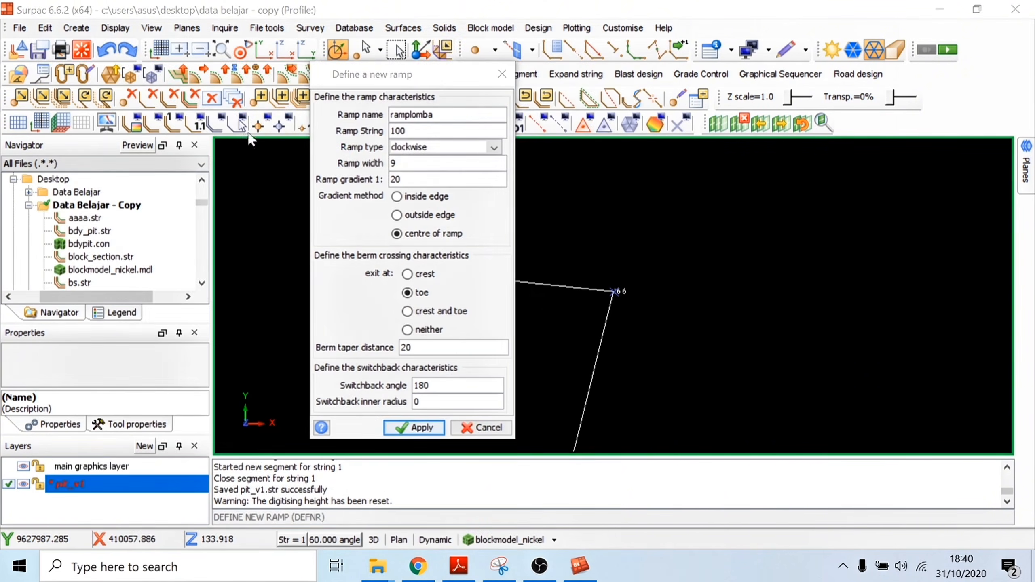
drag(66, 253, 214, 262)
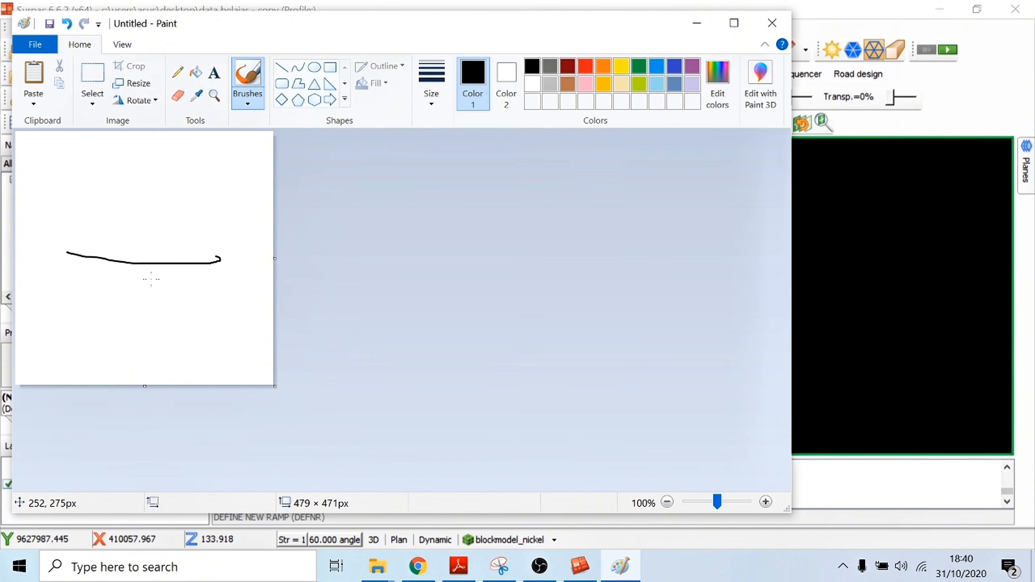
mouse_move(150, 277)
mouse_down()
mouse_move(175, 293)
mouse_move(189, 286)
mouse_up()
drag(62, 231, 62, 249)
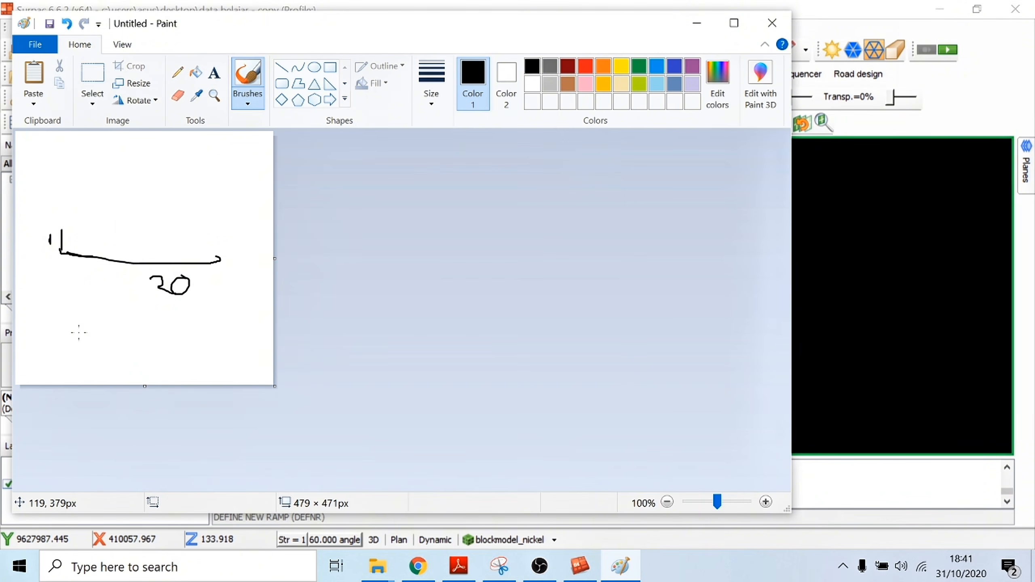
mouse_move(73, 322)
mouse_down()
mouse_move(74, 339)
mouse_move(131, 311)
mouse_move(108, 359)
mouse_up()
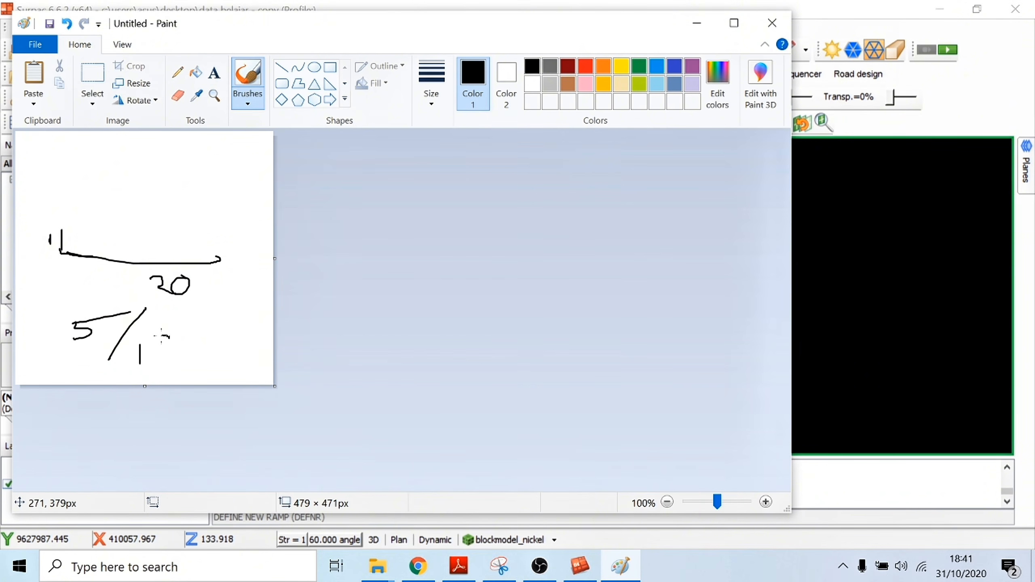
drag(162, 337, 201, 326)
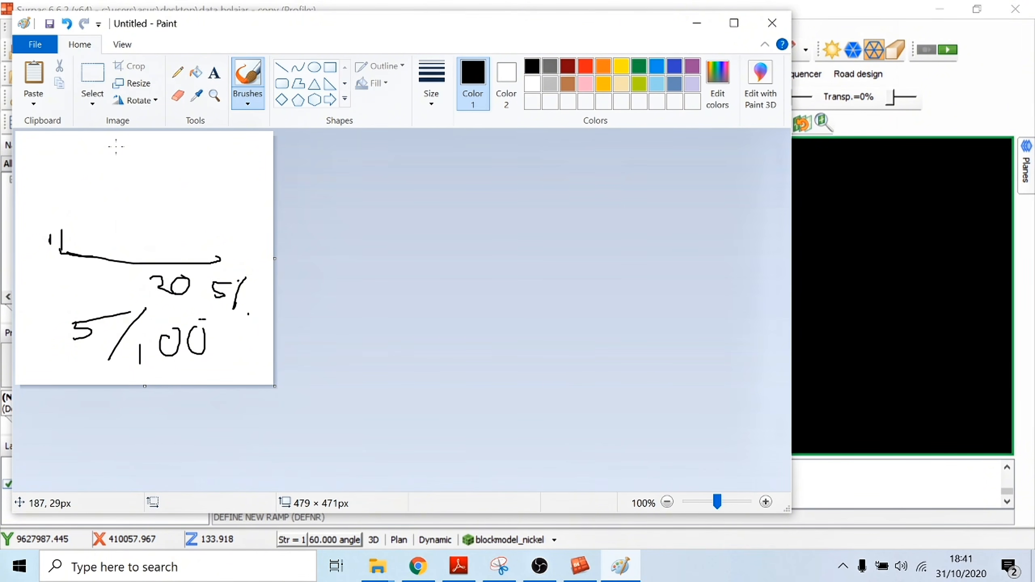
- Write the 8% grade as the ratio 1 : 12.5, with 1/12.5 x 100% beneath it, on the Paint canvas
mouse_move(107, 144)
mouse_down()
mouse_move(121, 161)
mouse_move(160, 152)
mouse_up()
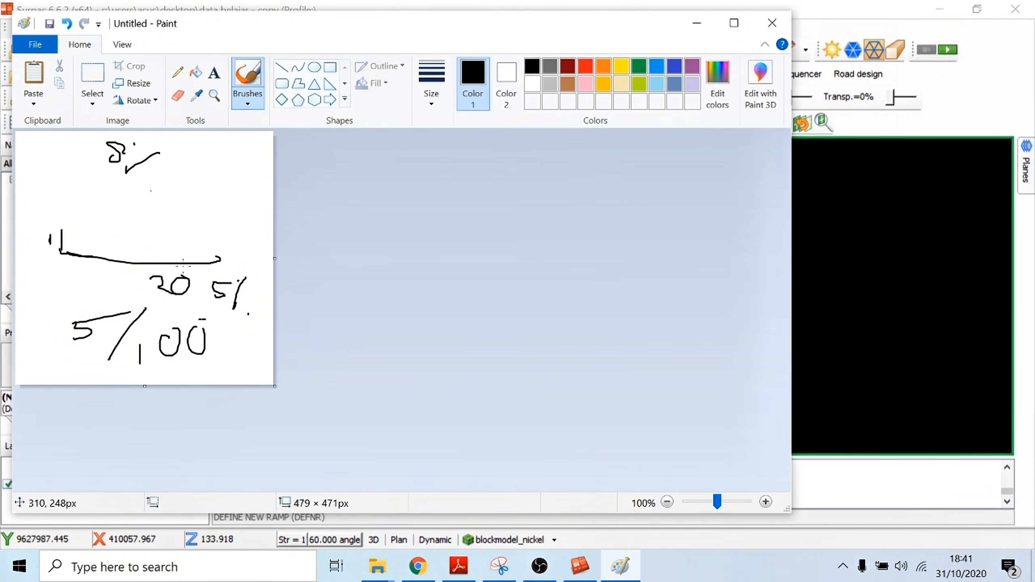
drag(199, 144, 202, 177)
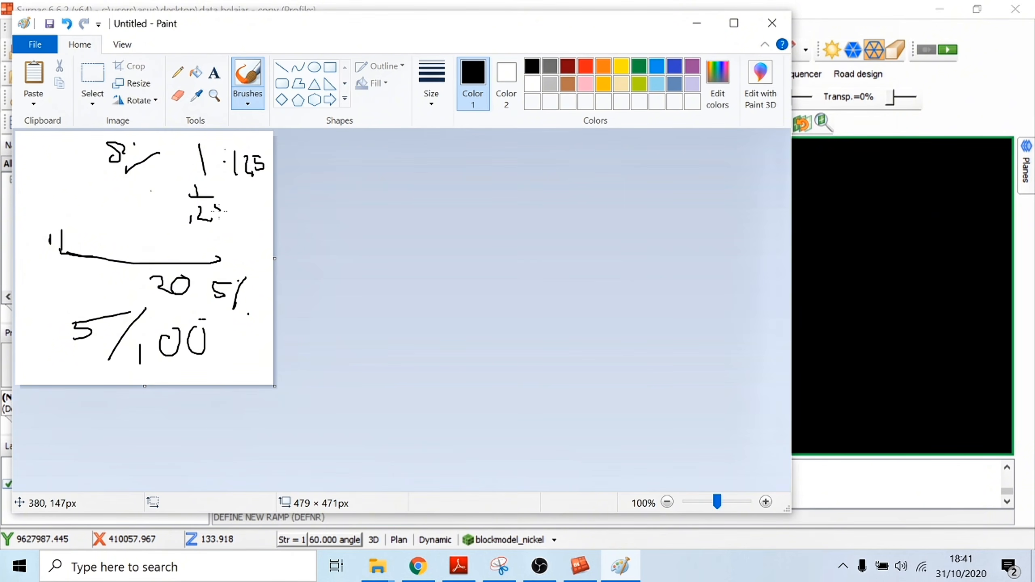
drag(248, 189, 256, 192)
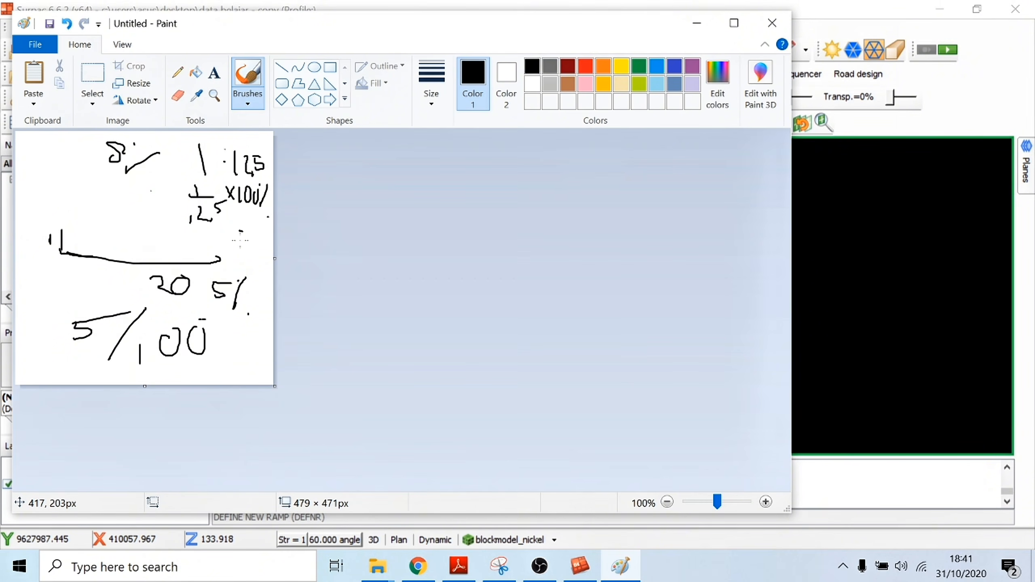
mouse_move(240, 240)
mouse_down()
mouse_move(256, 231)
mouse_move(245, 191)
mouse_up()
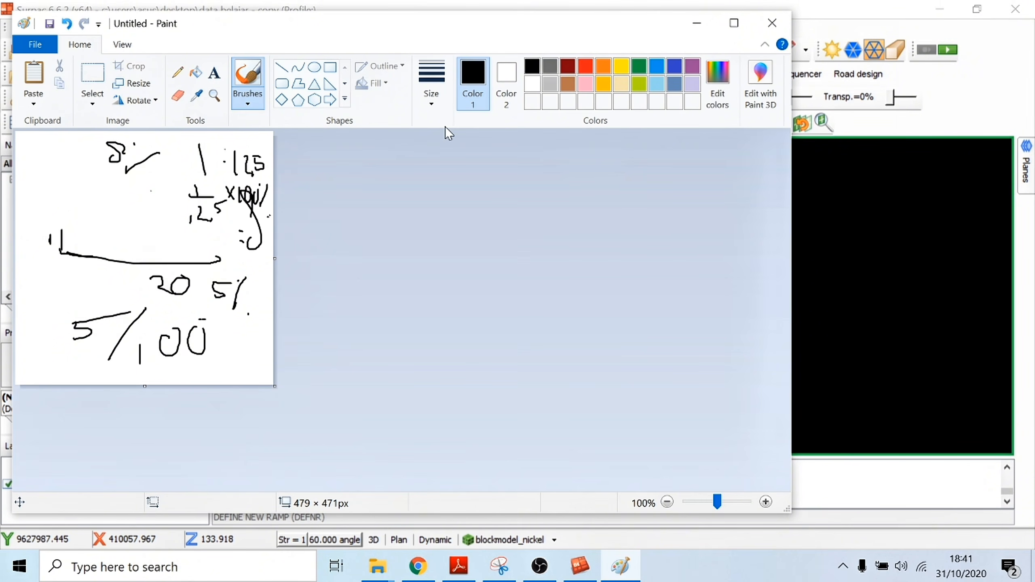
- Return to the ramp definition in Surpac, set ramp gradient 1 to 12.5 and apply the new ramp
click(702, 27)
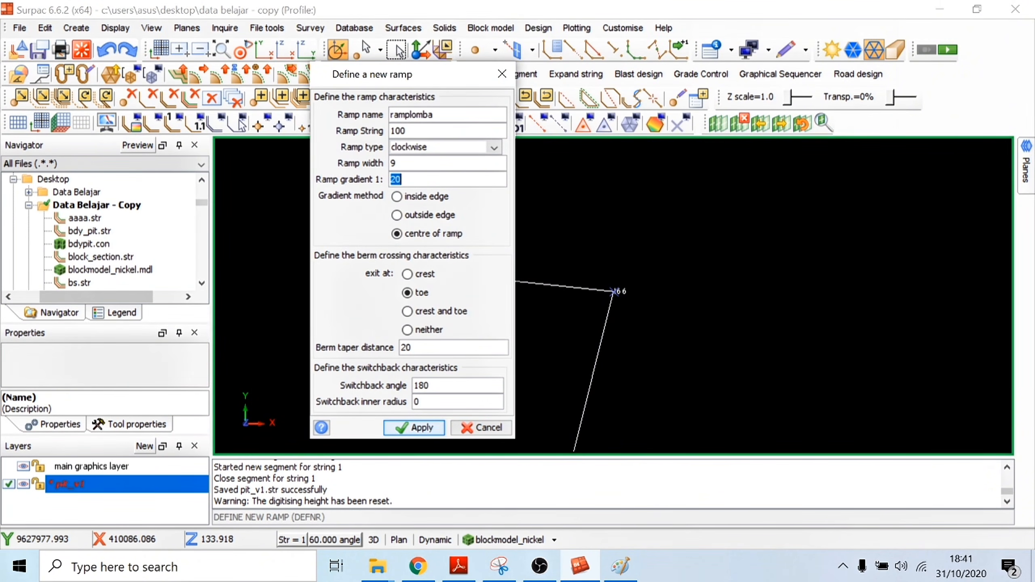
text(12.5)
click(420, 427)
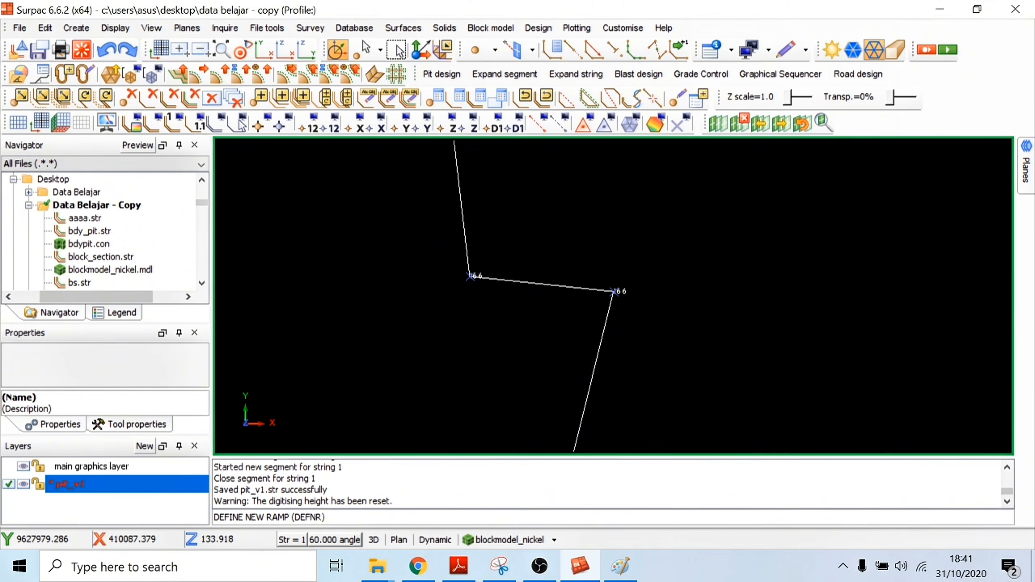
- Expand the 166 m base boundary by one preset bench height, with Z direction up and horizontal direction expand
click(448, 81)
click(446, 82)
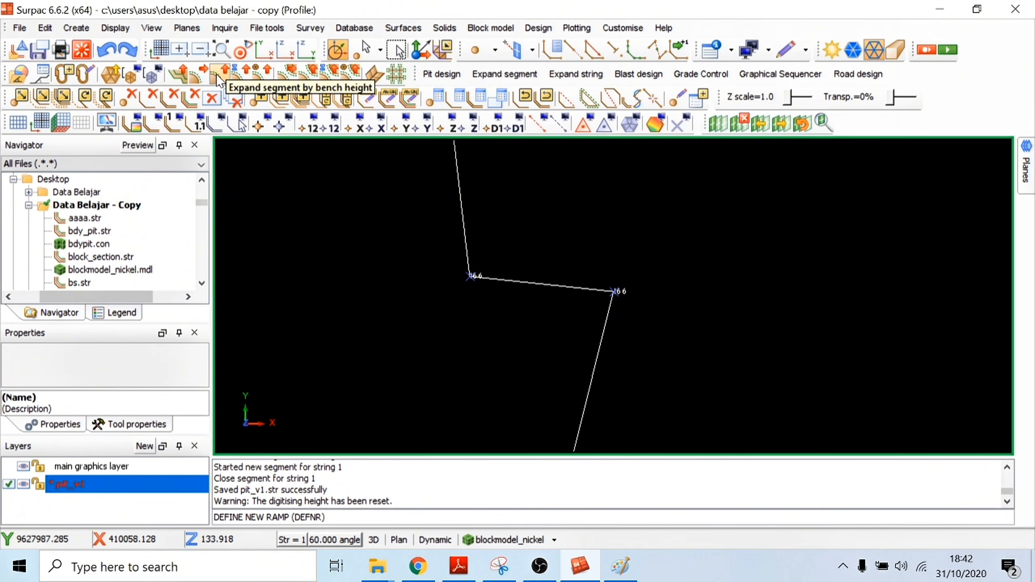
click(220, 77)
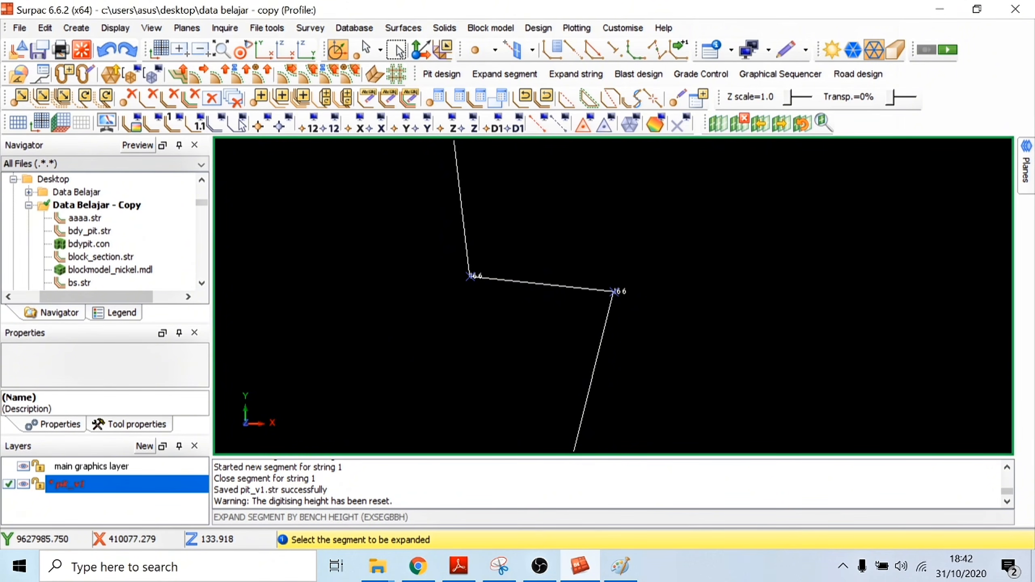
click(462, 204)
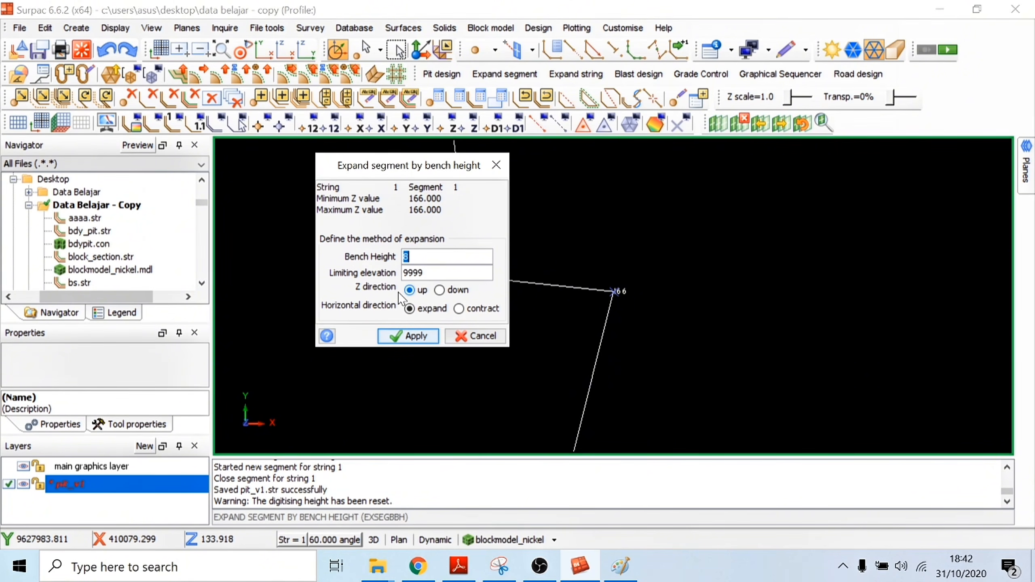
click(420, 331)
scroll(599, 285, down, 2)
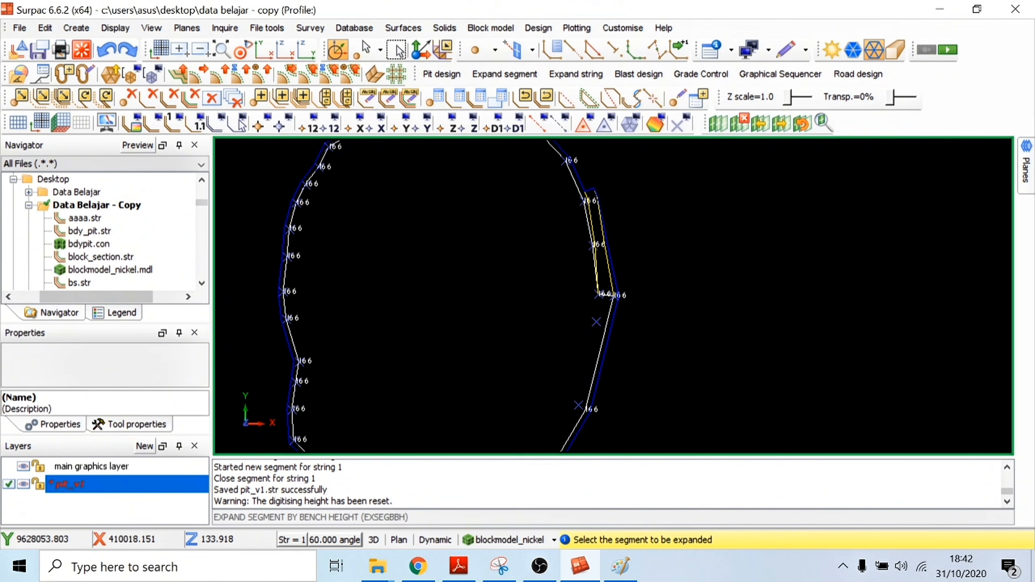
scroll(546, 200, up, 4)
key(Escape)
- Display blockmodel_nickel as blocks, examine the ramp's position against the ore body, and hide the model again
drag(587, 223, 663, 185)
scroll(611, 294, down, 3)
drag(611, 293, 563, 354)
click(526, 540)
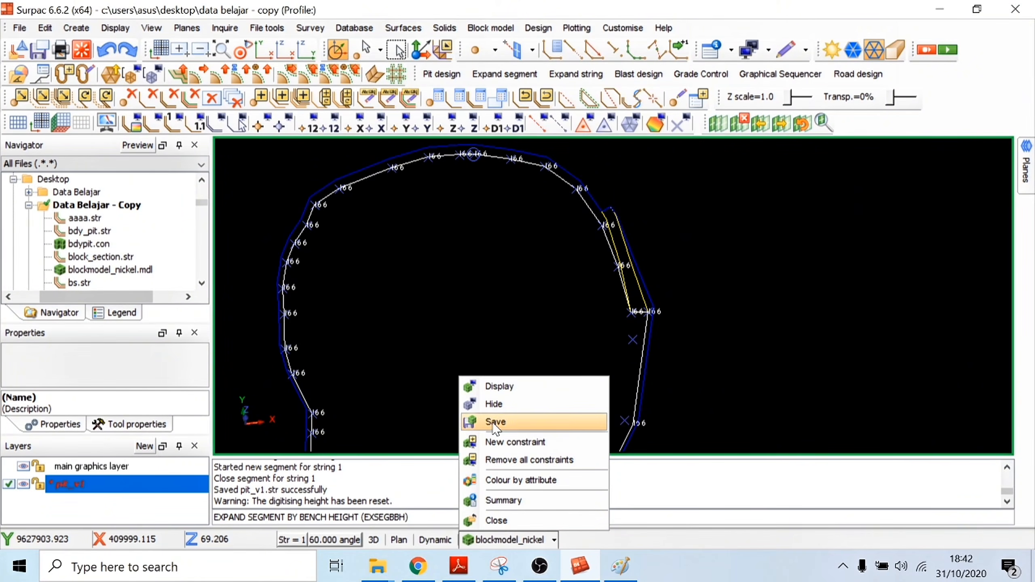
click(499, 386)
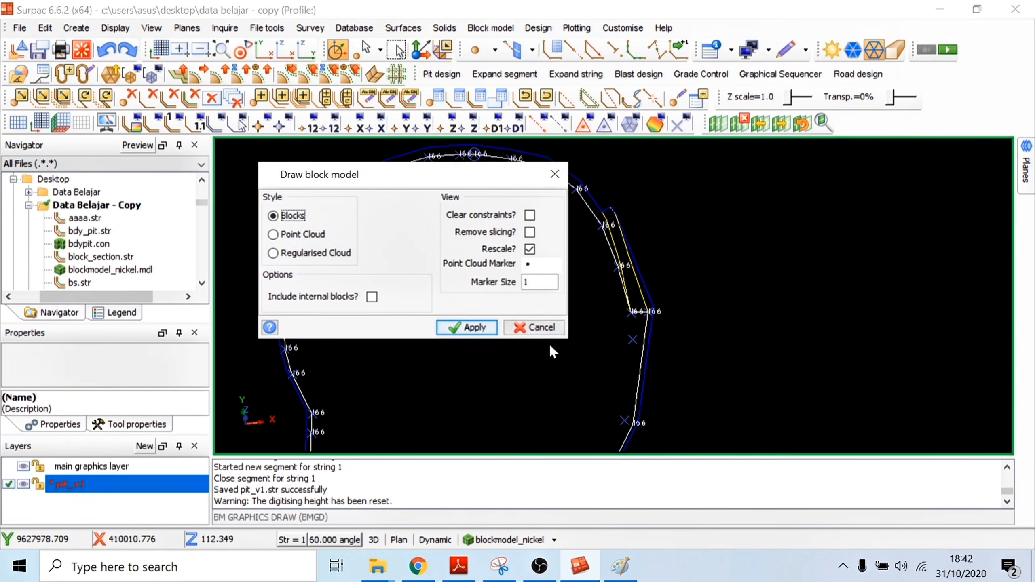
click(469, 327)
scroll(634, 315, up, 3)
drag(635, 315, 671, 290)
drag(555, 330, 746, 342)
drag(614, 282, 639, 336)
drag(697, 310, 429, 307)
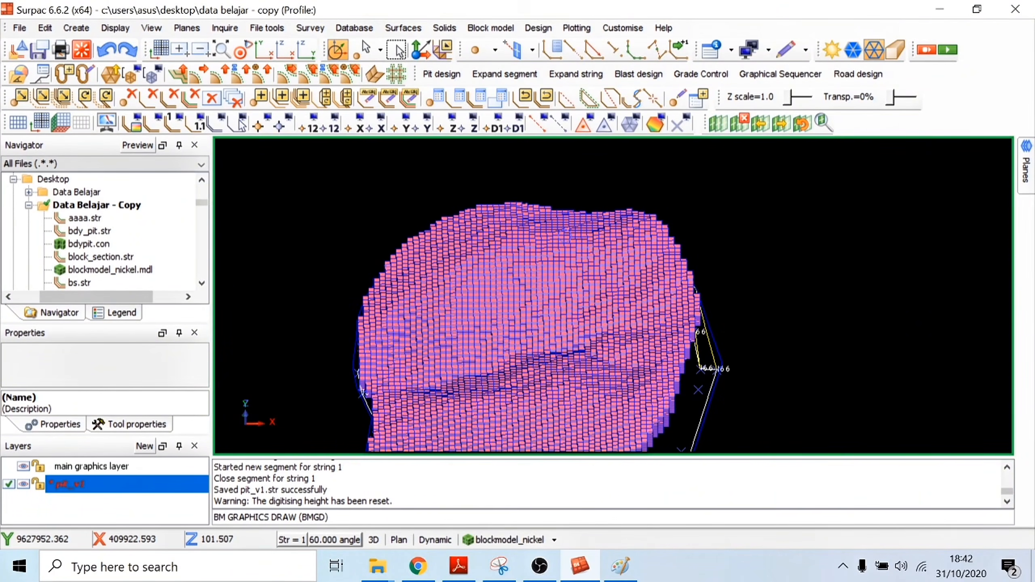
click(510, 539)
click(505, 401)
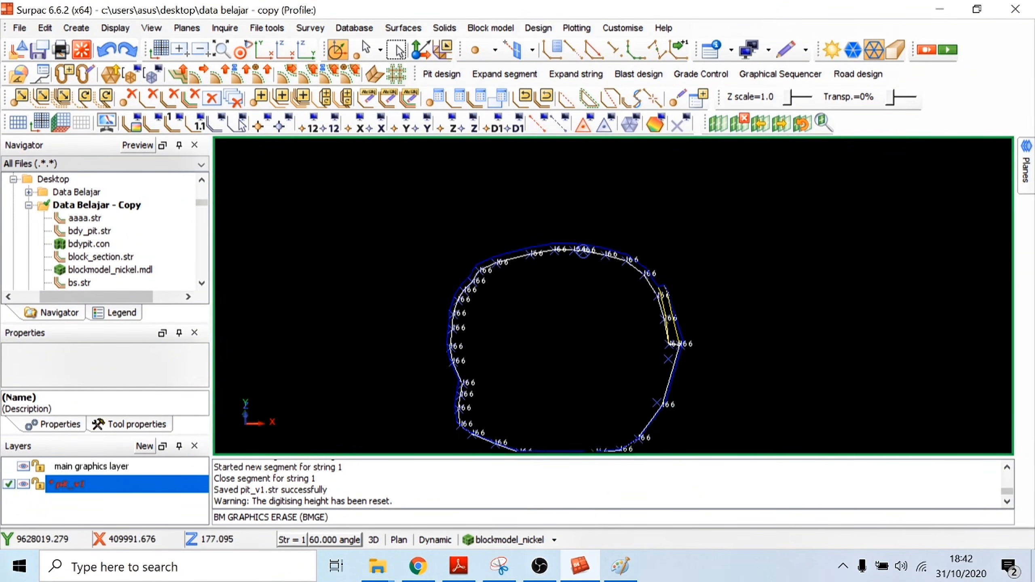
- Undo the last bench-height expansion of the base boundary
drag(591, 302, 593, 339)
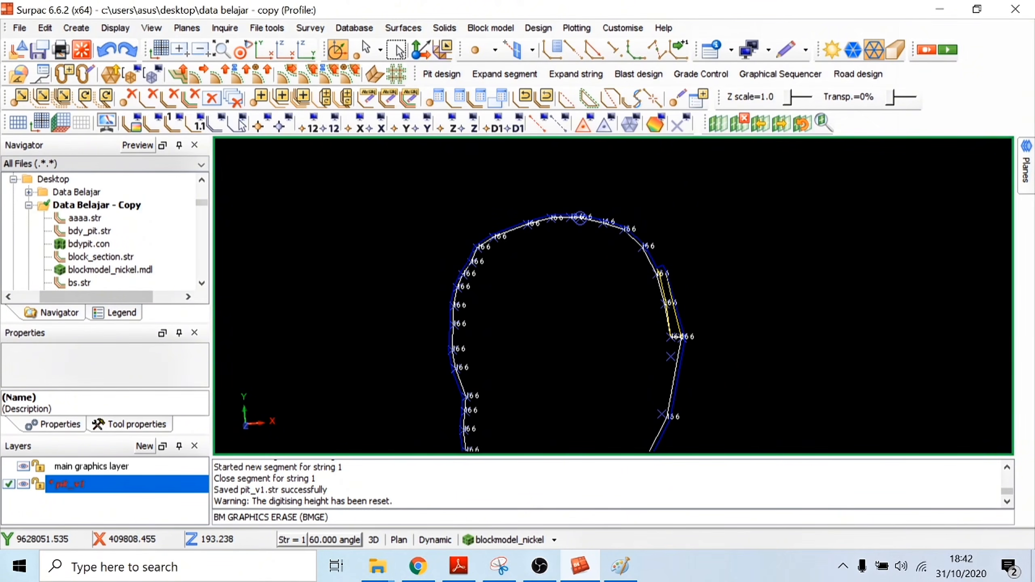
scroll(676, 273, up, 3)
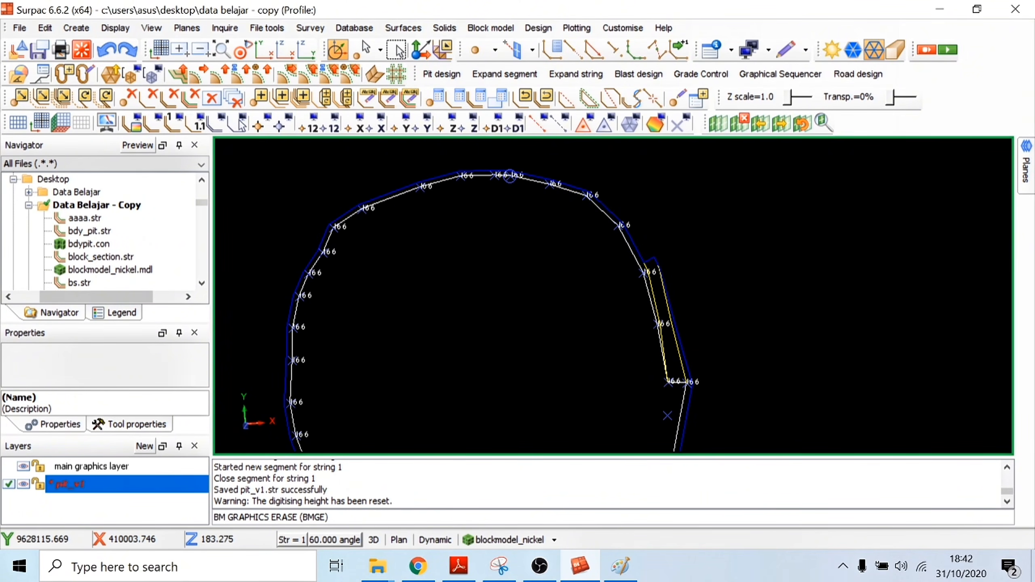
click(107, 49)
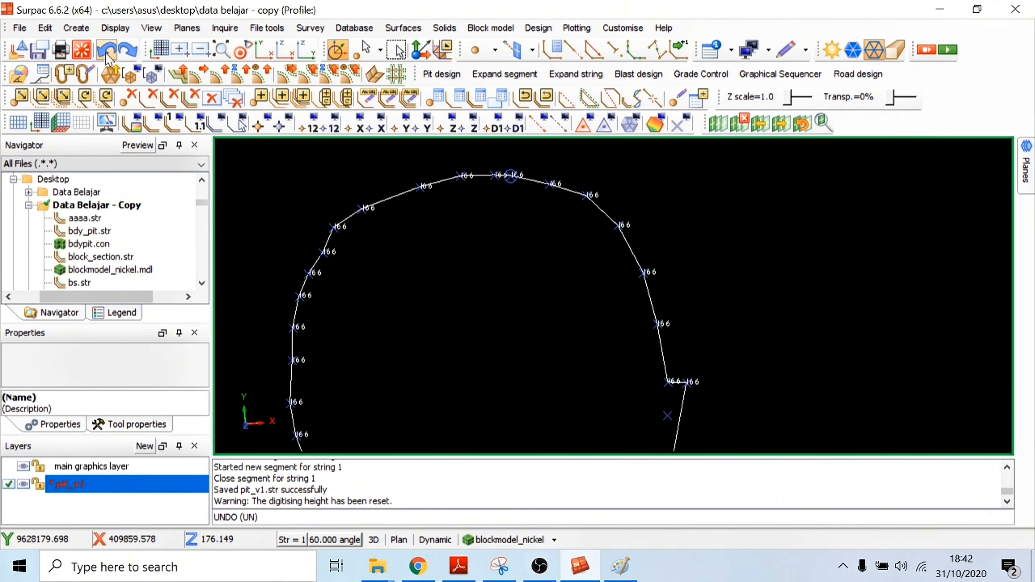
scroll(691, 396, up, 4)
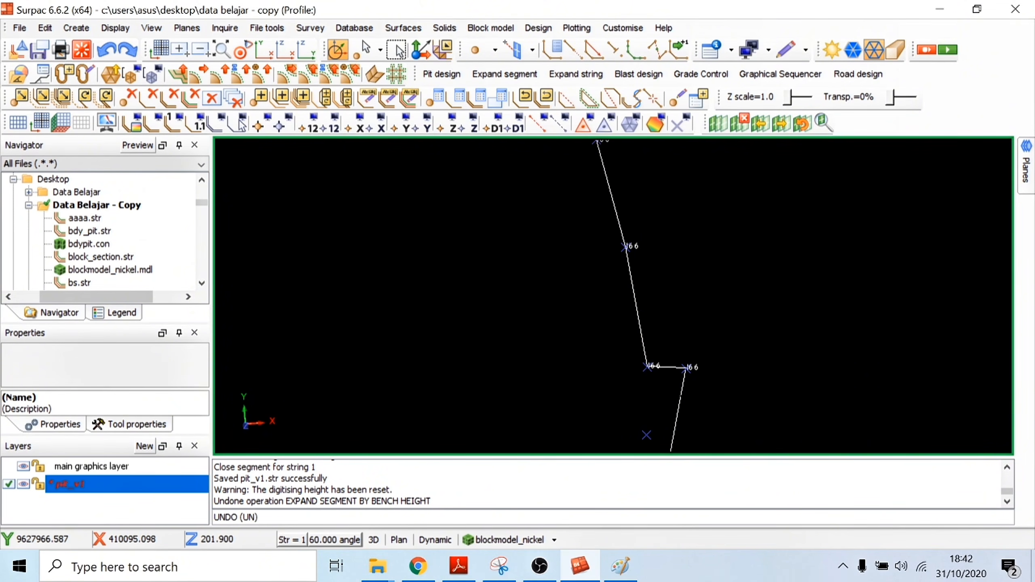
scroll(634, 415, down, 3)
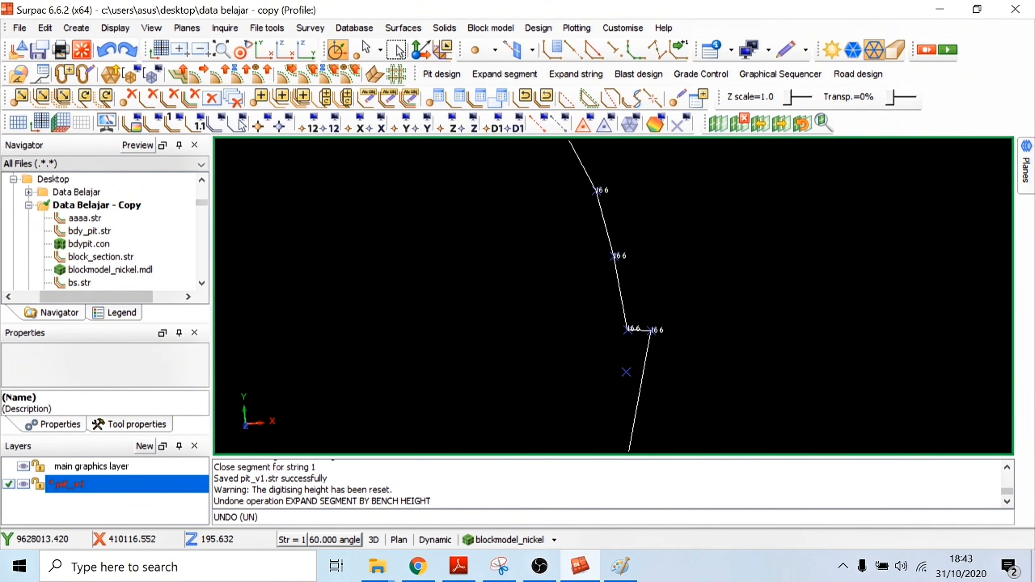
scroll(642, 351, up, 2)
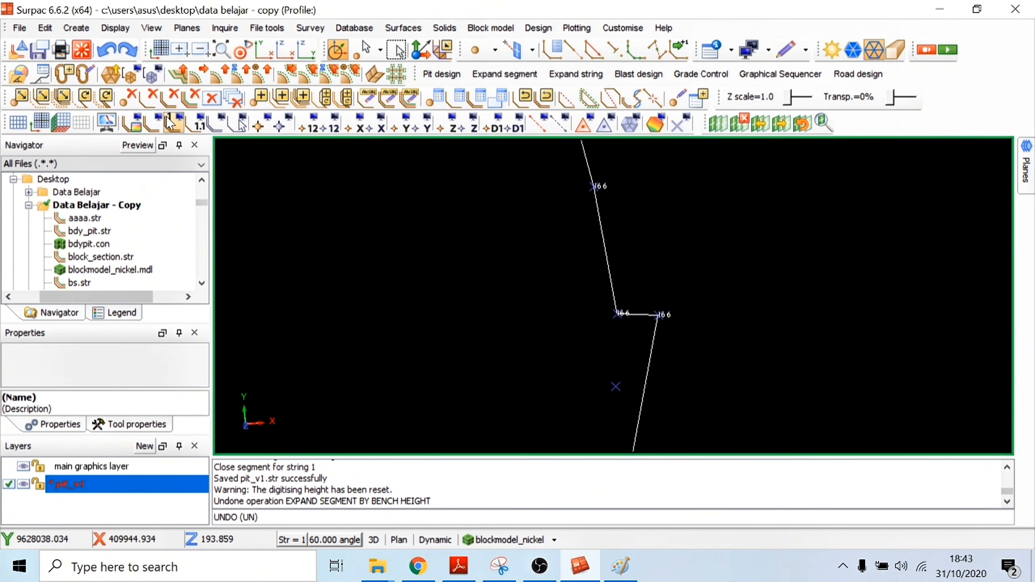
- Delete the outer point of the ramp-entry notch on the east side of the base boundary
click(129, 103)
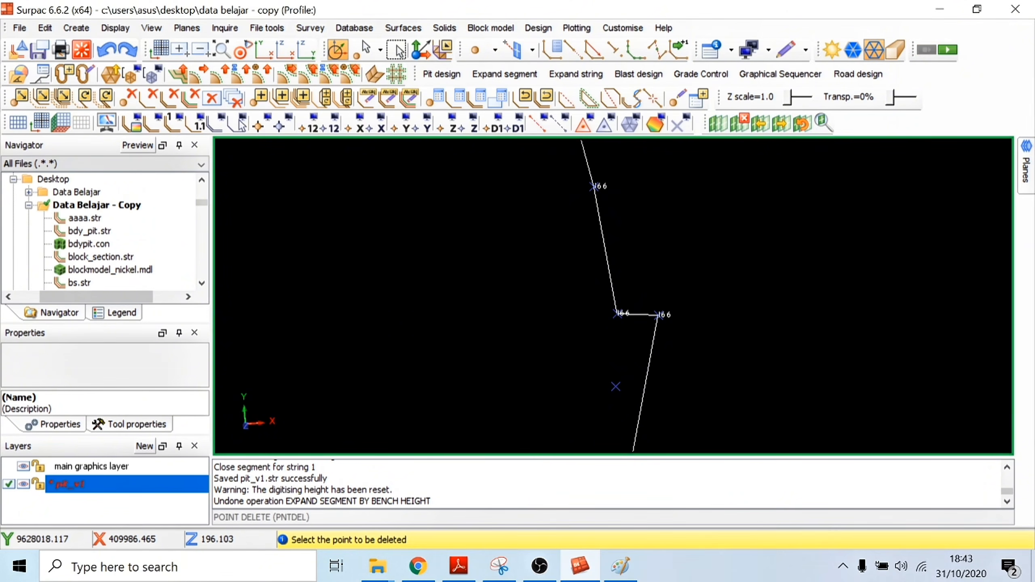
click(658, 316)
scroll(655, 317, down, 7)
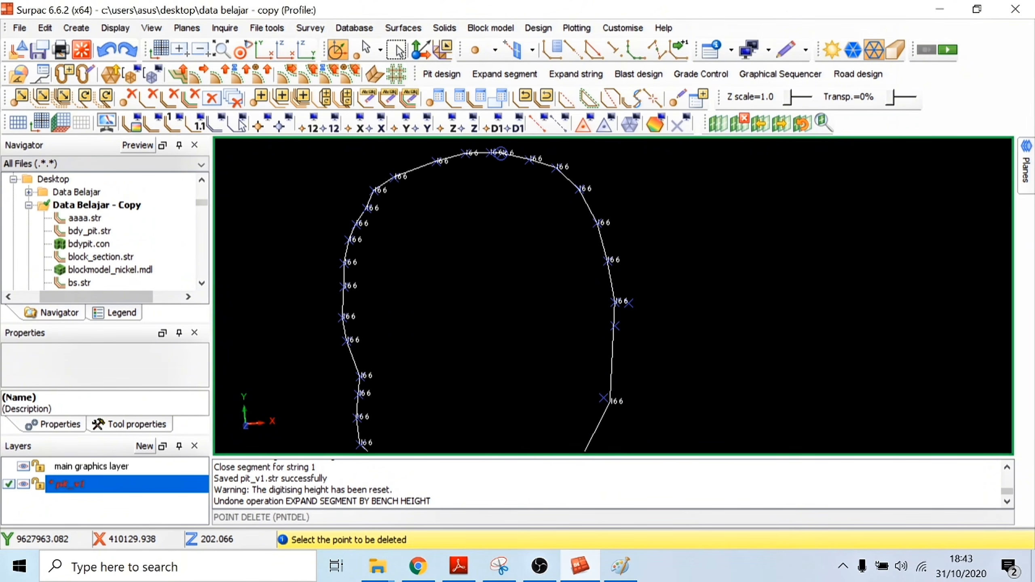
key(Escape)
scroll(437, 260, up, 8)
key(Escape)
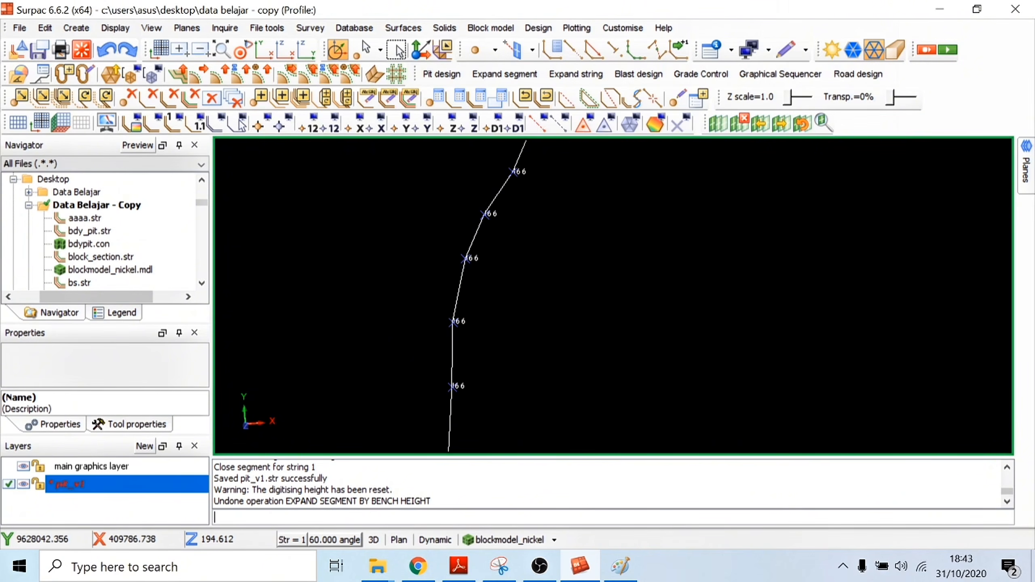
- Move one point on the boundary's west side outward to form a ramp-entry notch, and shift the point below it slightly outward
click(41, 98)
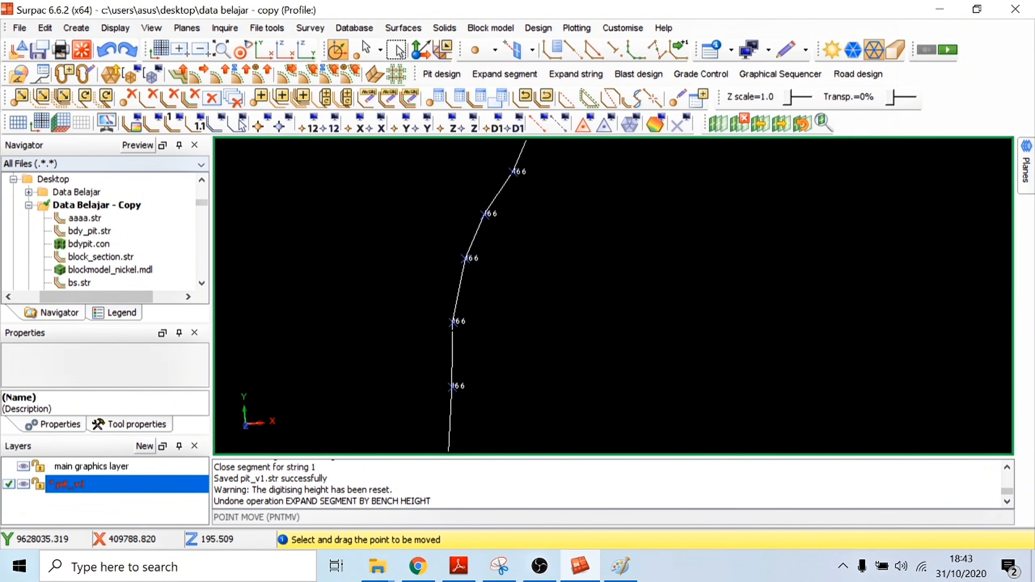
drag(452, 322, 422, 256)
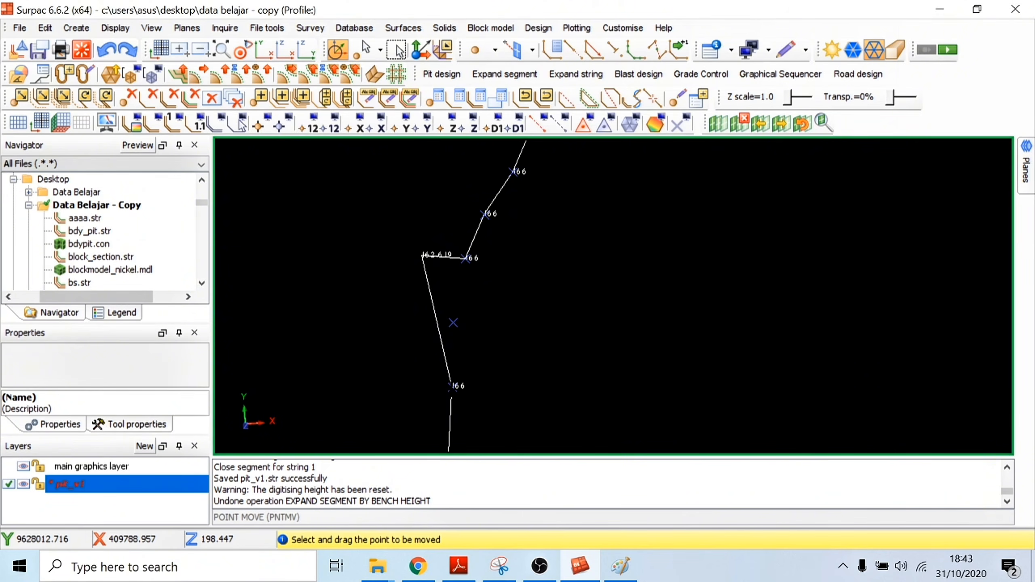
drag(452, 386, 441, 385)
scroll(452, 355, down, 3)
key(Escape)
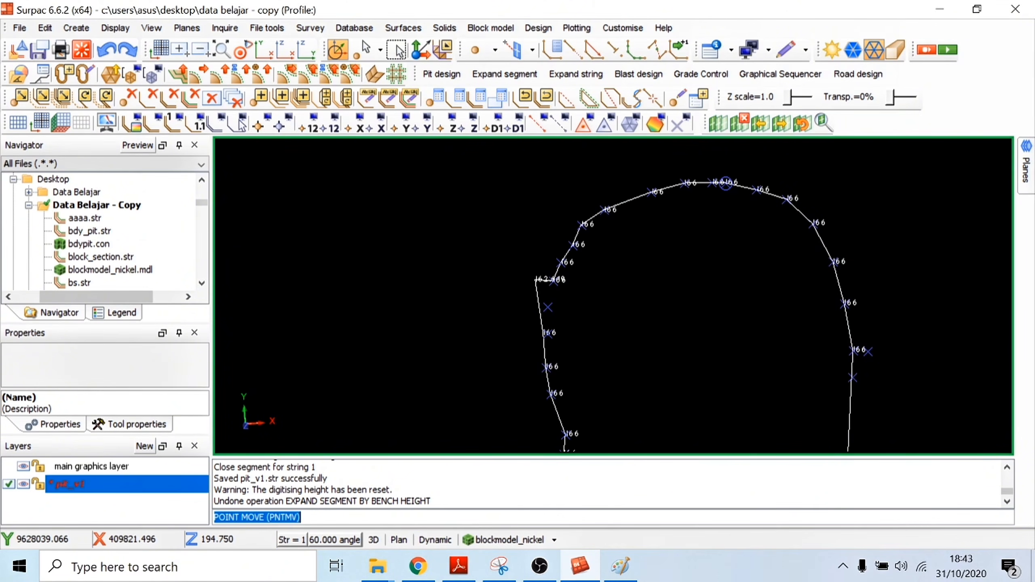
scroll(619, 296, down, 2)
scroll(576, 210, up, 1)
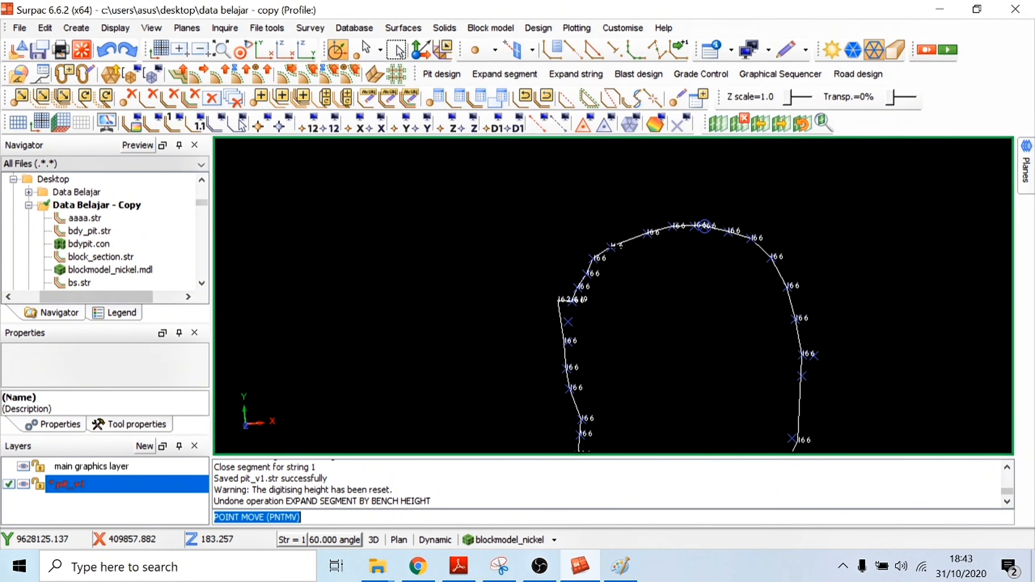
click(441, 74)
click(483, 174)
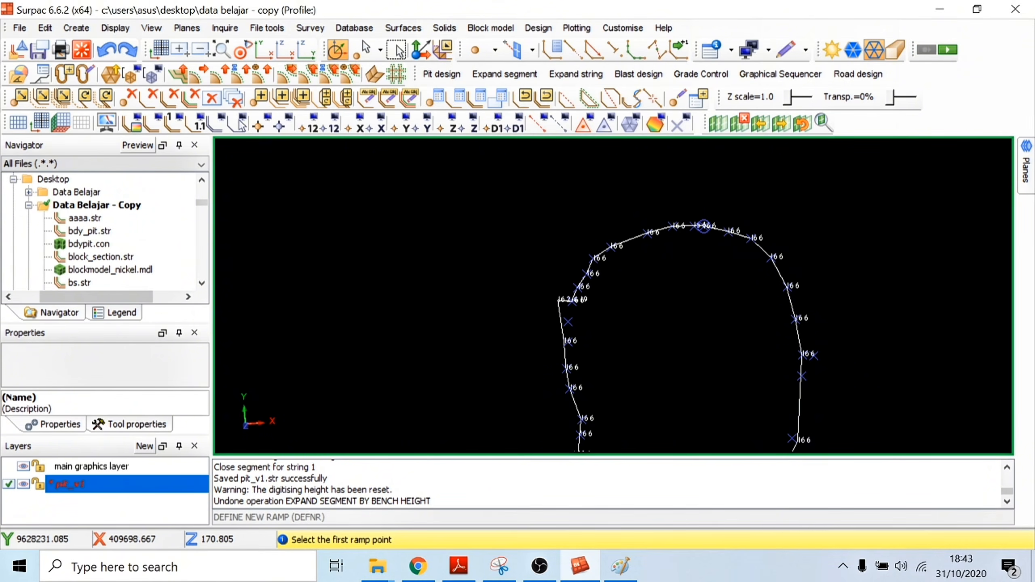
scroll(571, 314, up, 2)
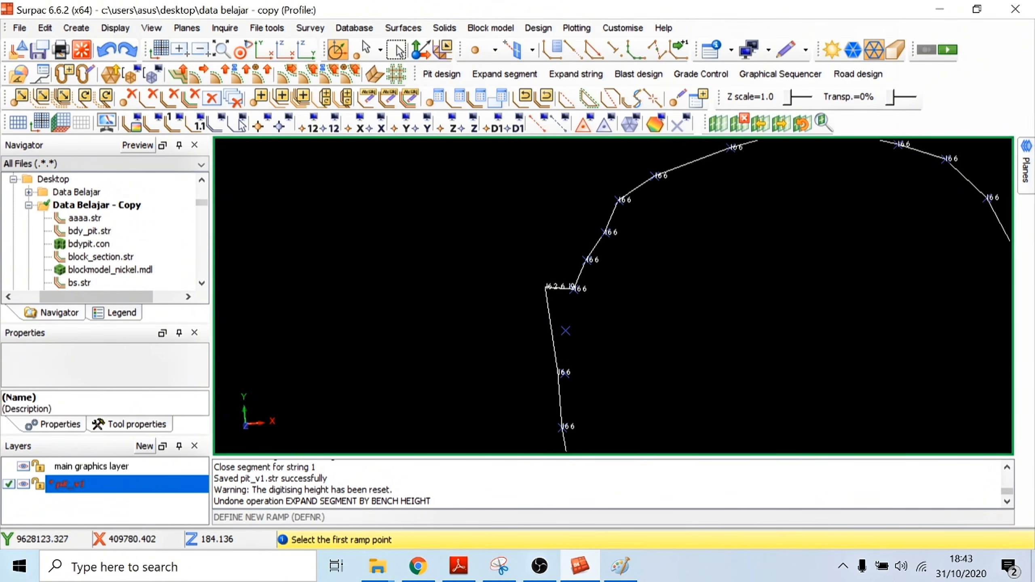
key(Escape)
- Delete the existing ramplomba ramp definition from the base boundary segment
click(442, 74)
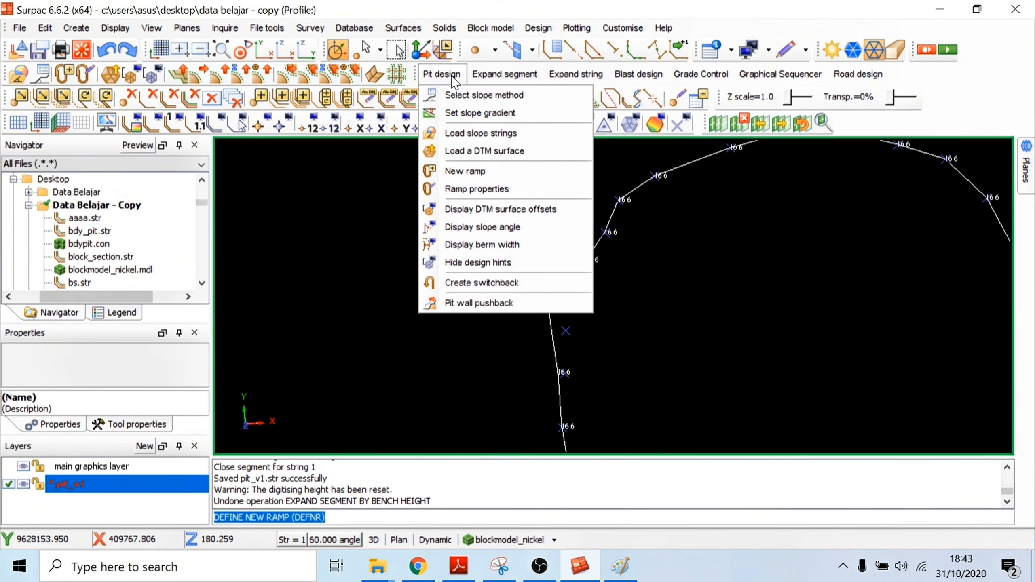
click(476, 189)
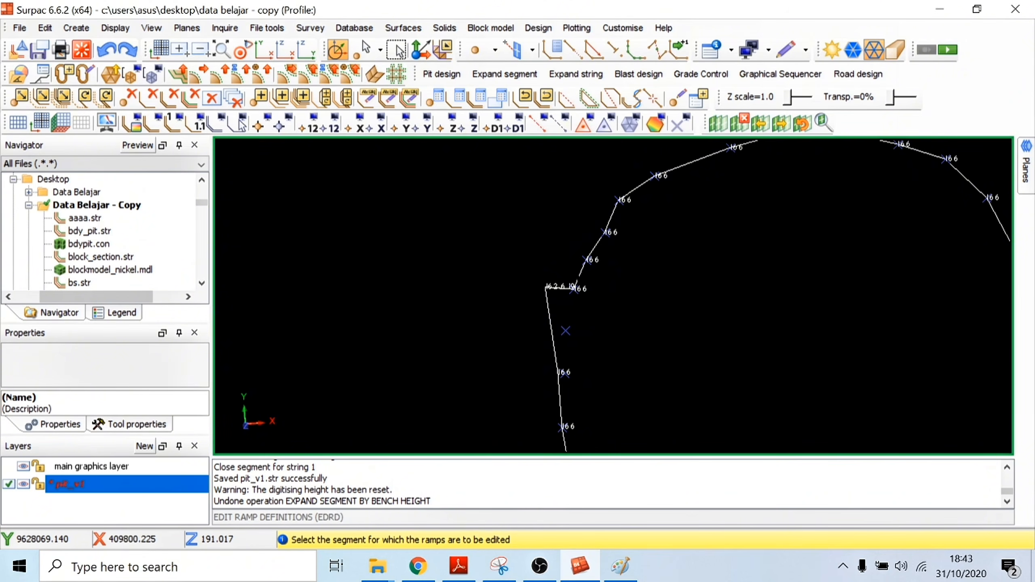
click(566, 331)
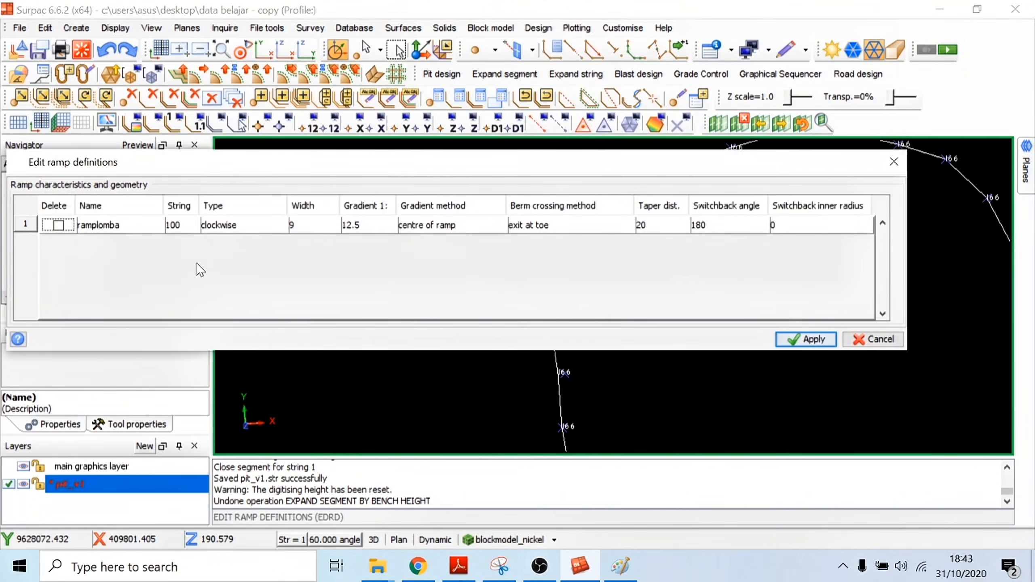
click(59, 225)
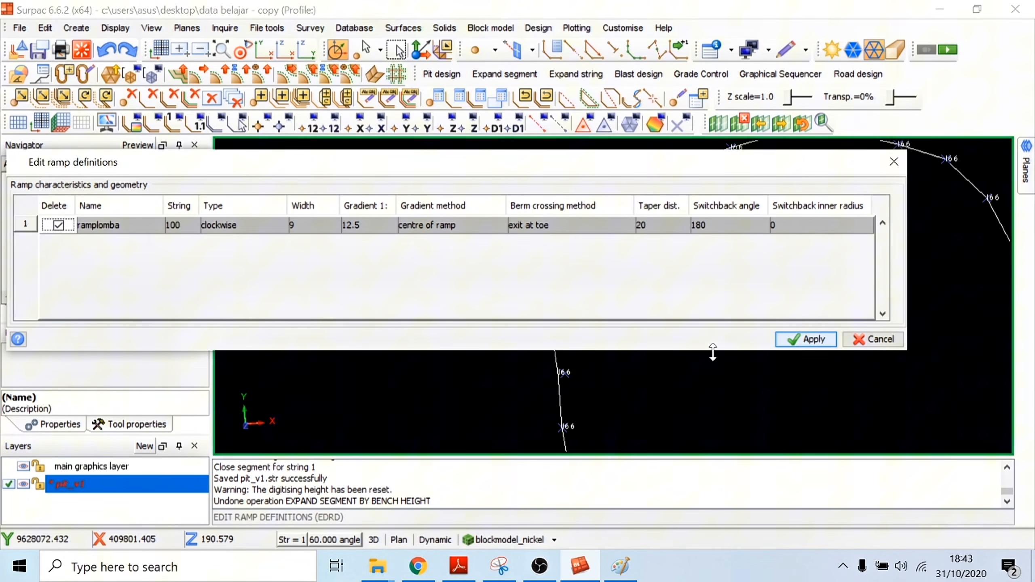
click(807, 340)
- Define a new anti-clockwise ramp named ramplomba between the two west notch points, with width 17 and gradient 1 to 12.5
click(441, 74)
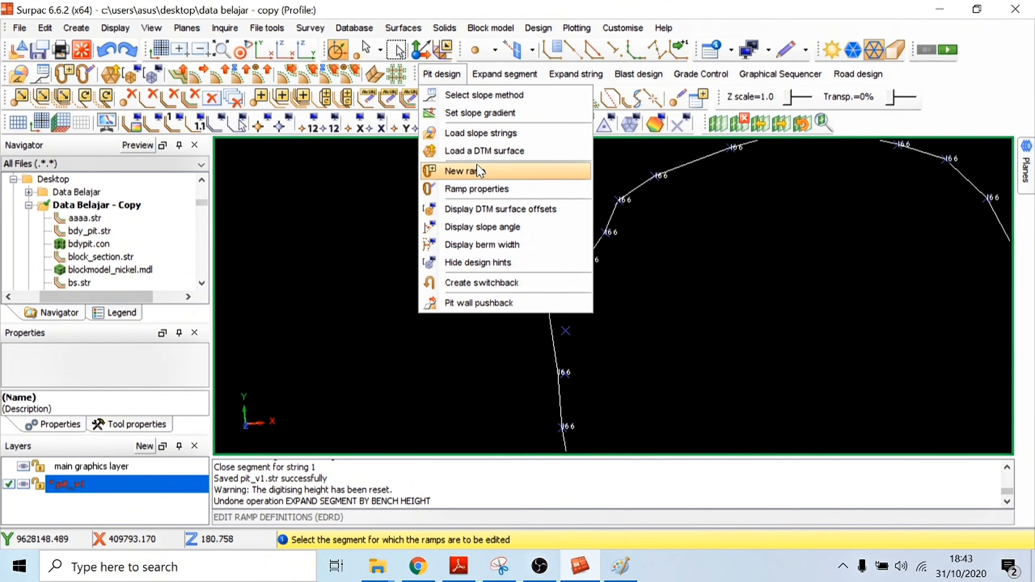
click(465, 171)
scroll(591, 309, up, 2)
scroll(557, 262, up, 3)
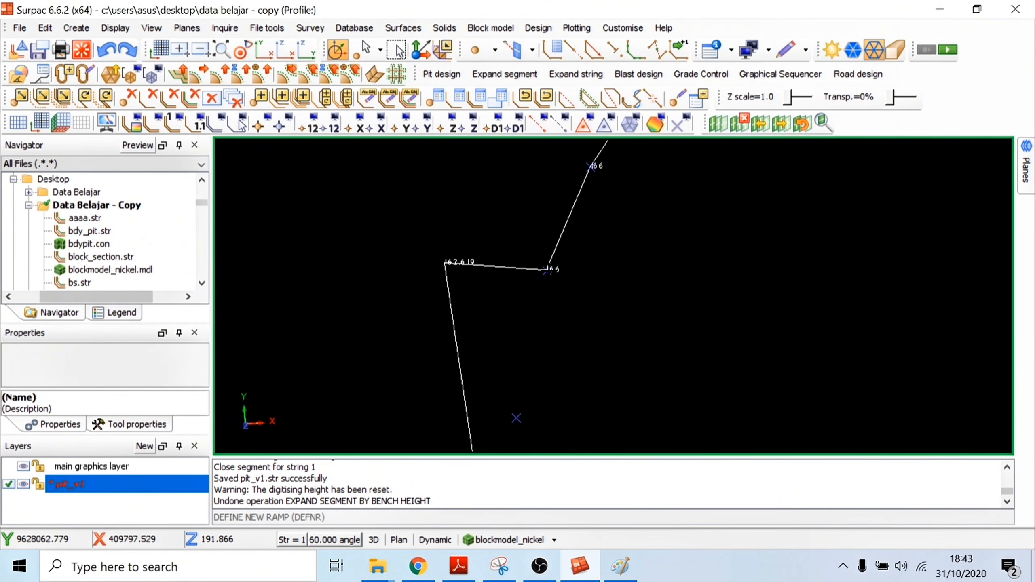
click(546, 269)
click(445, 264)
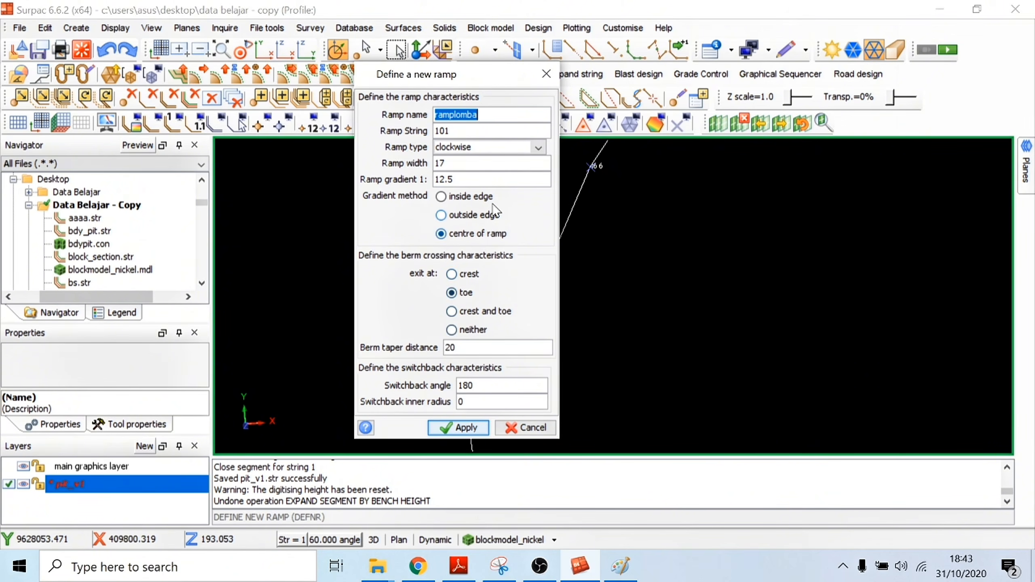
click(538, 148)
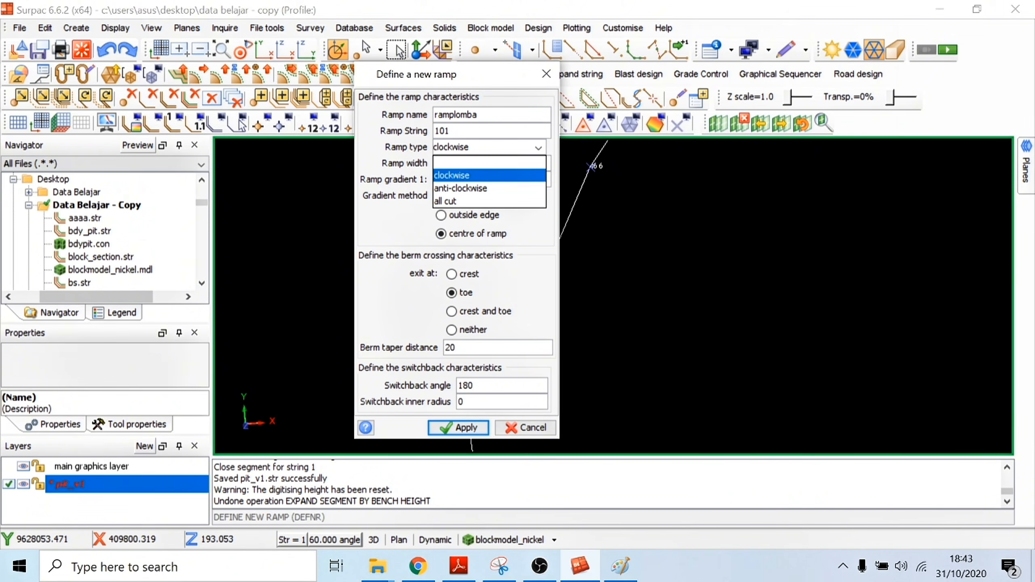
click(525, 190)
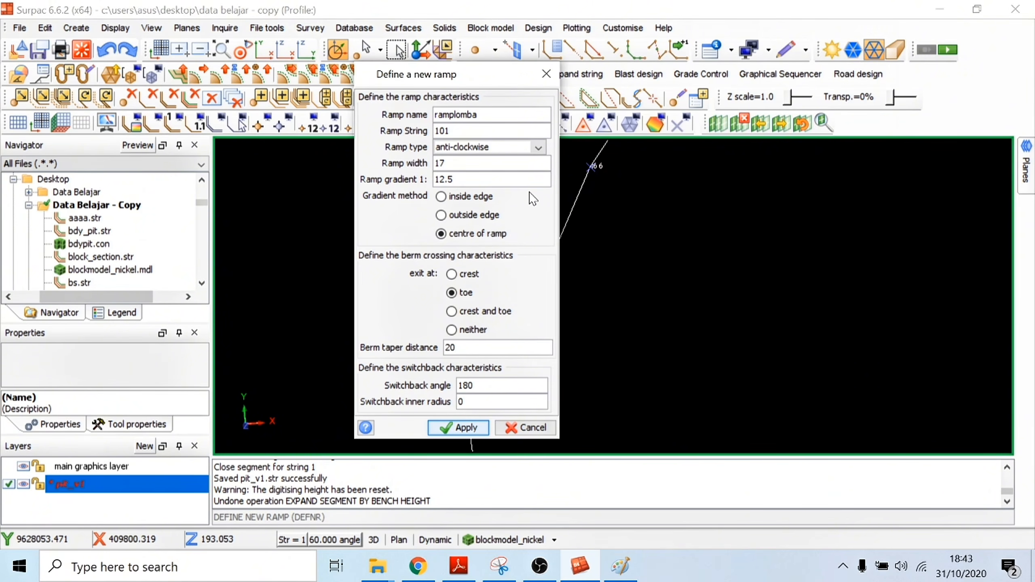
click(458, 427)
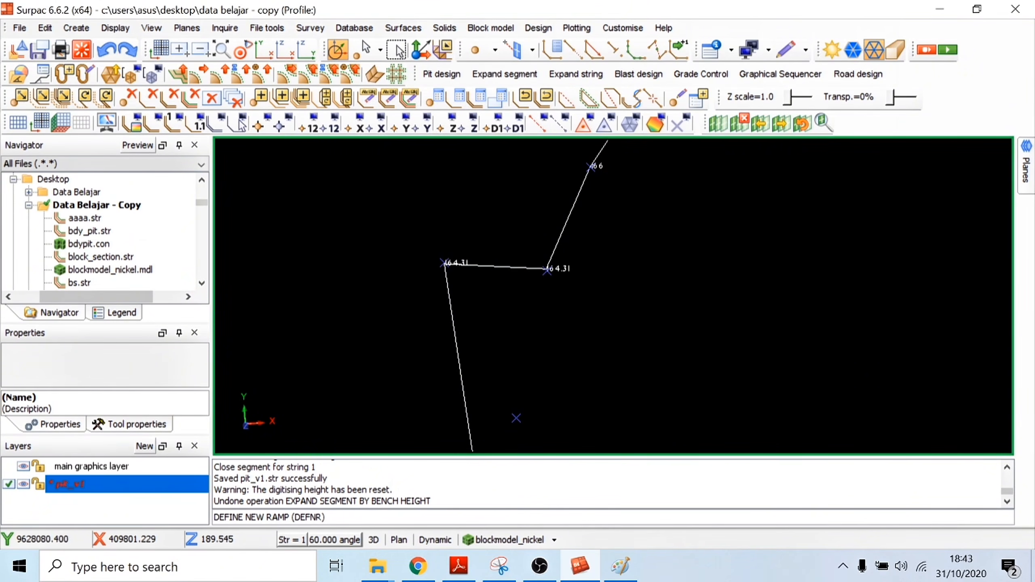
- Expand the base boundary with its anti-clockwise ramp upward and outward by one preset bench height, with limiting elevation 9999
click(215, 73)
click(558, 247)
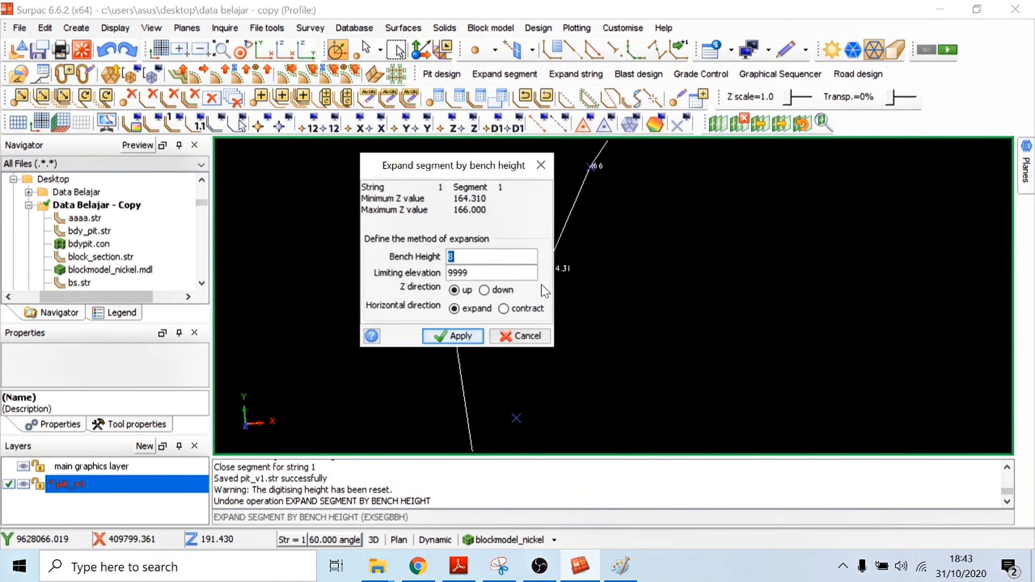
click(456, 336)
scroll(457, 336, down, 1)
scroll(614, 295, down, 9)
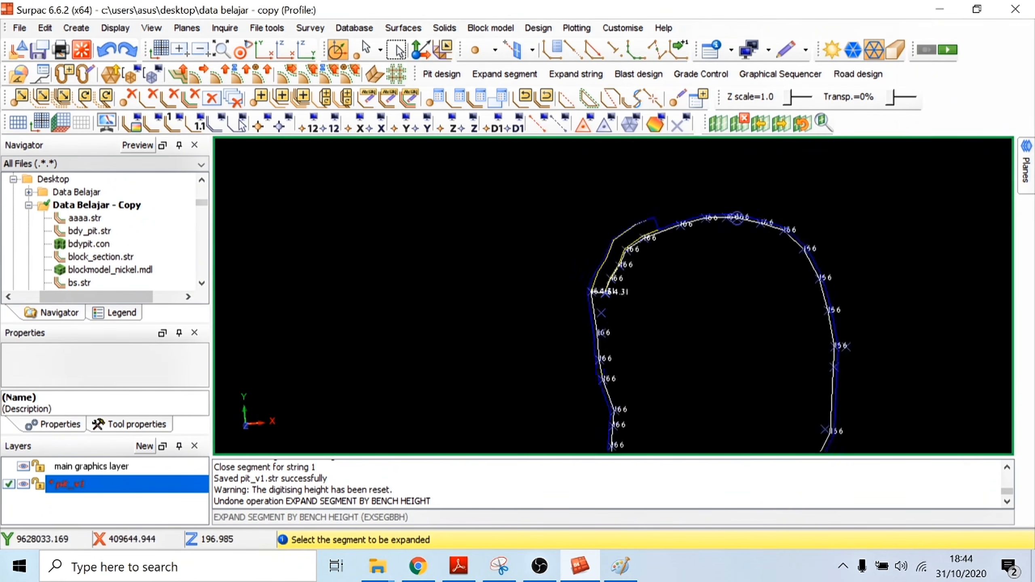
- Display the nickel block model over the expanded pit outline, compare their extents, and hide the model again
scroll(614, 296, up, 3)
scroll(614, 295, down, 2)
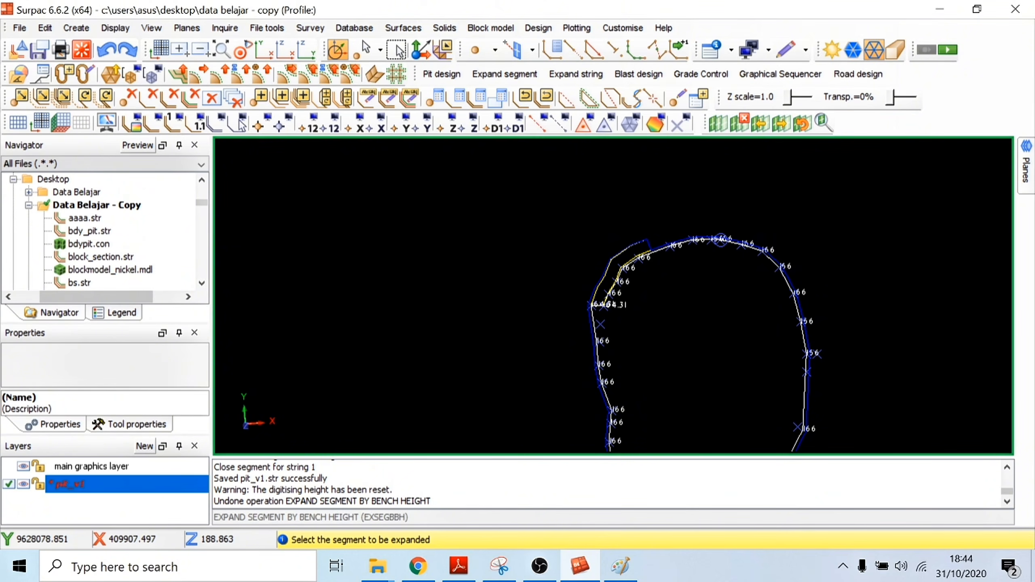
click(597, 342)
click(514, 338)
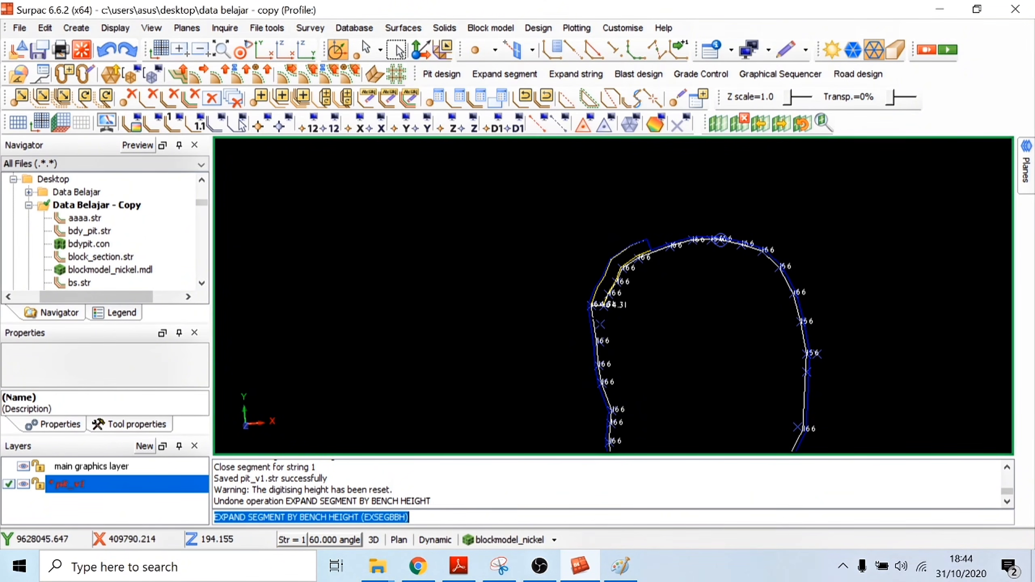
click(490, 538)
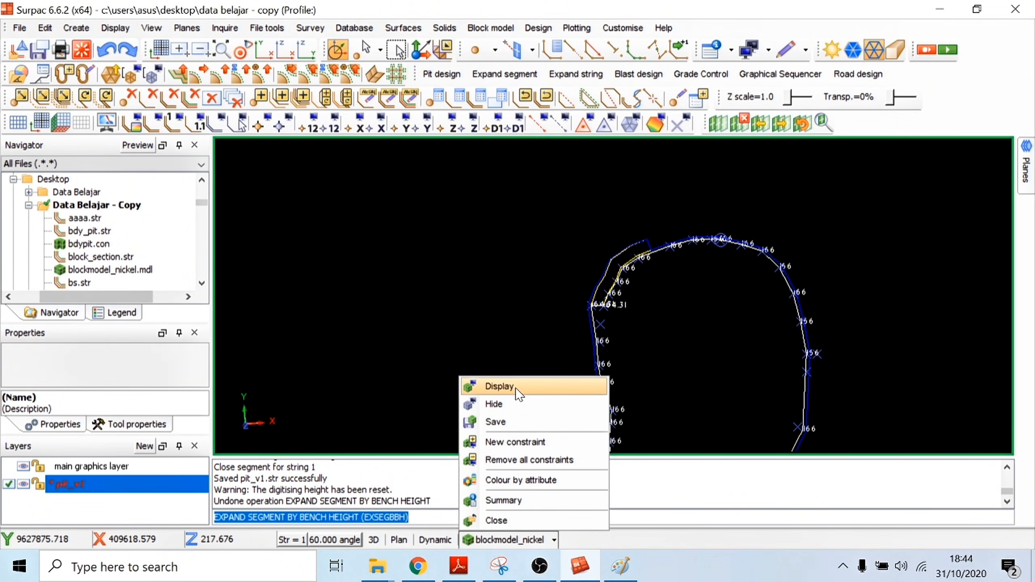
click(498, 386)
click(511, 327)
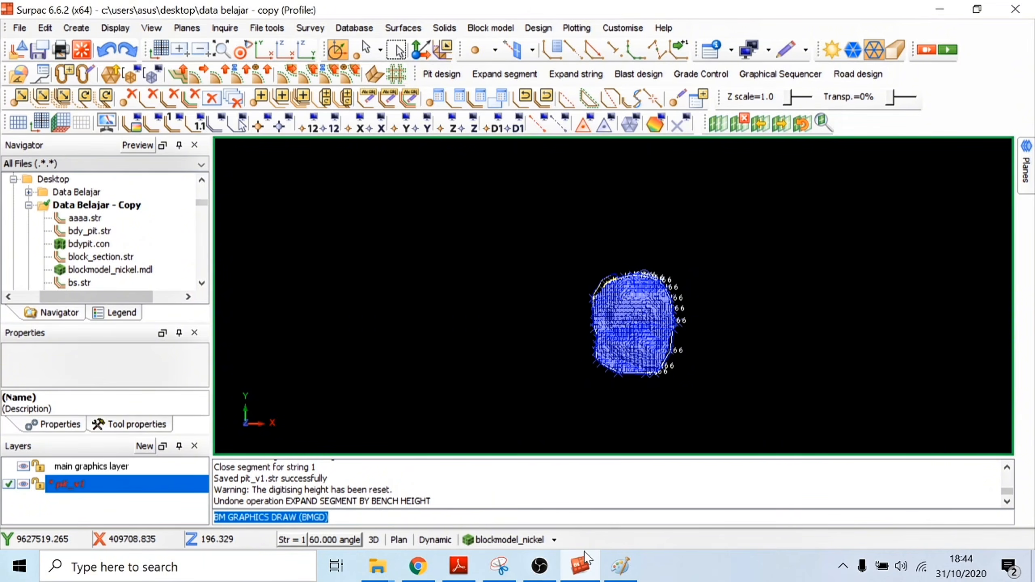
mouse_move(561, 300)
mouse_down()
mouse_move(637, 274)
mouse_move(593, 287)
mouse_move(605, 261)
mouse_move(635, 264)
mouse_move(574, 295)
mouse_move(570, 287)
mouse_up()
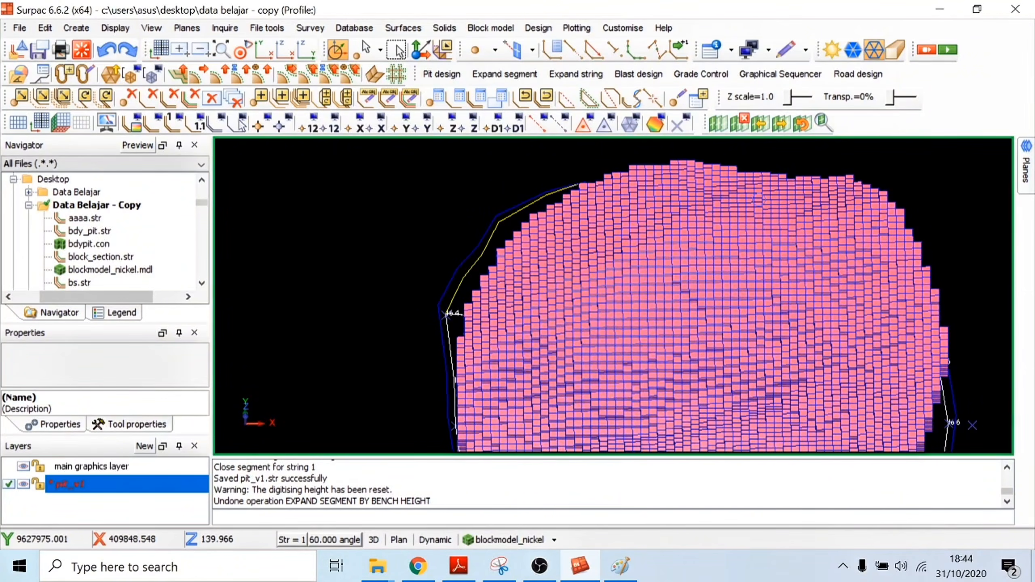
click(519, 541)
click(516, 401)
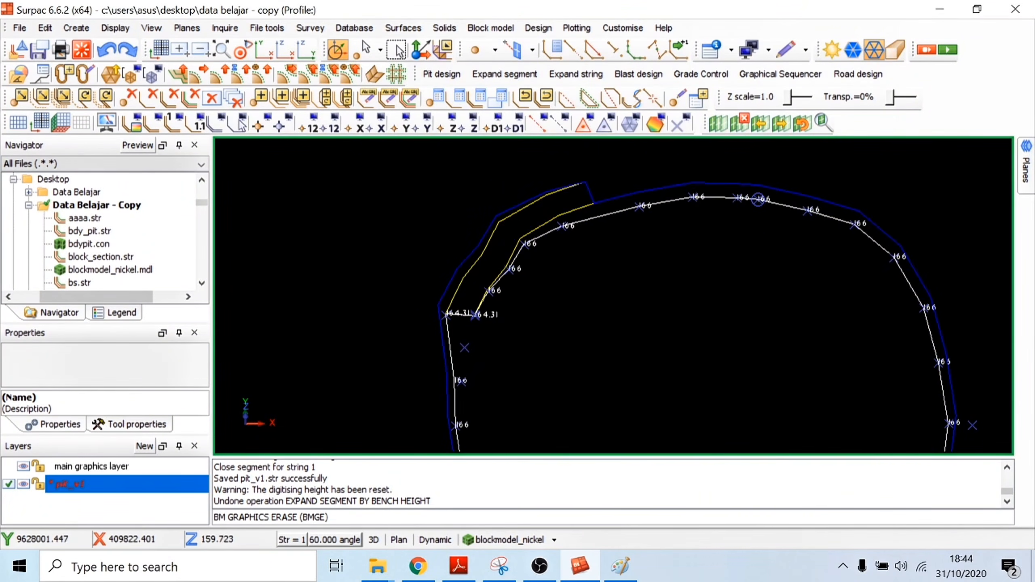
- Examine the expanded bench crest around the ramp's upper end, along the west side and around the whole pit
scroll(614, 296, down, 1)
drag(614, 291, 613, 310)
scroll(605, 300, up, 3)
scroll(605, 300, down, 2)
scroll(613, 296, down, 2)
scroll(614, 296, up, 4)
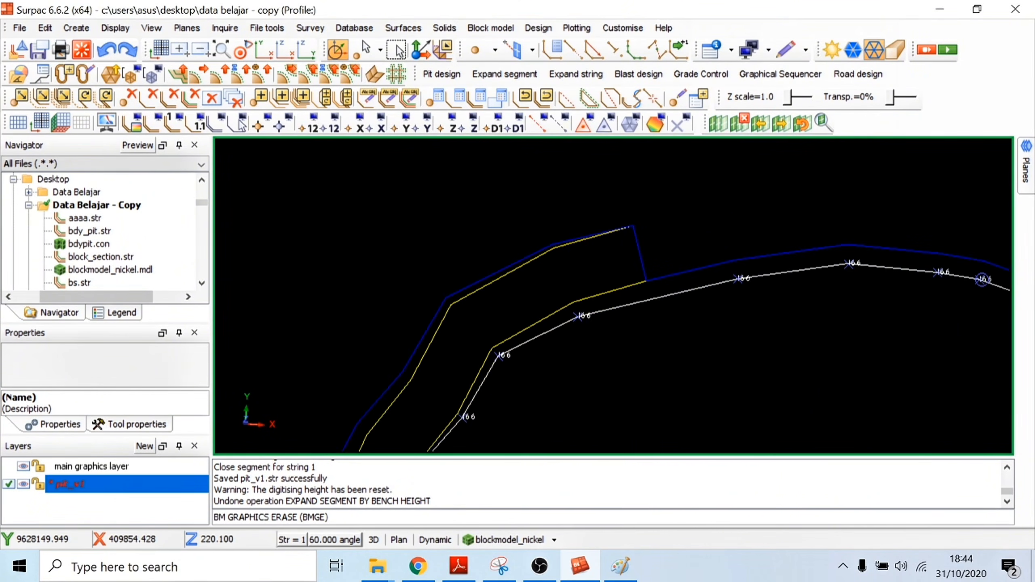
scroll(614, 296, down, 3)
scroll(676, 220, down, 3)
scroll(595, 355, up, 5)
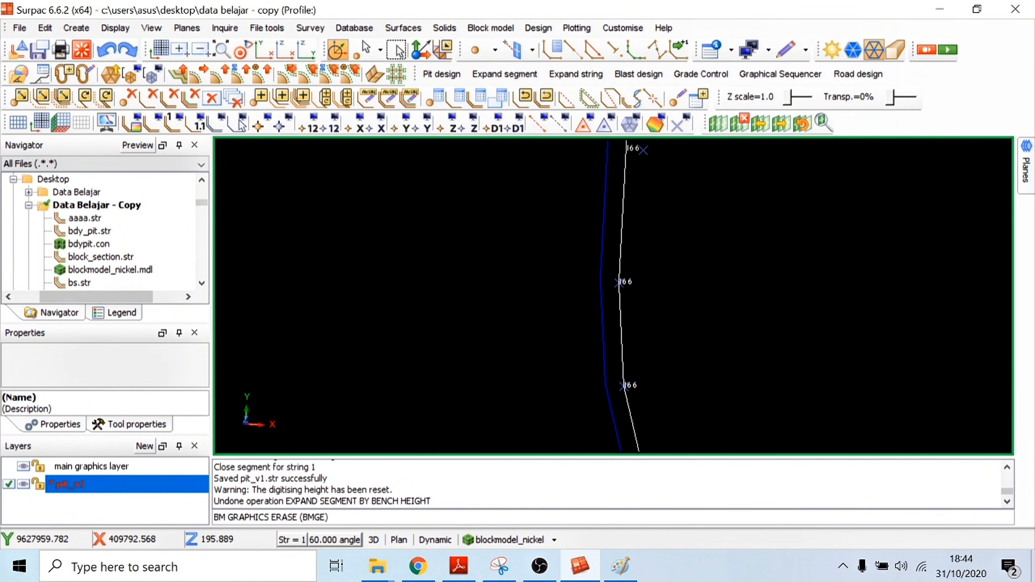
mouse_move(603, 347)
mouse_down()
mouse_move(605, 281)
mouse_move(607, 338)
mouse_up()
scroll(613, 296, down, 4)
scroll(624, 290, down, 3)
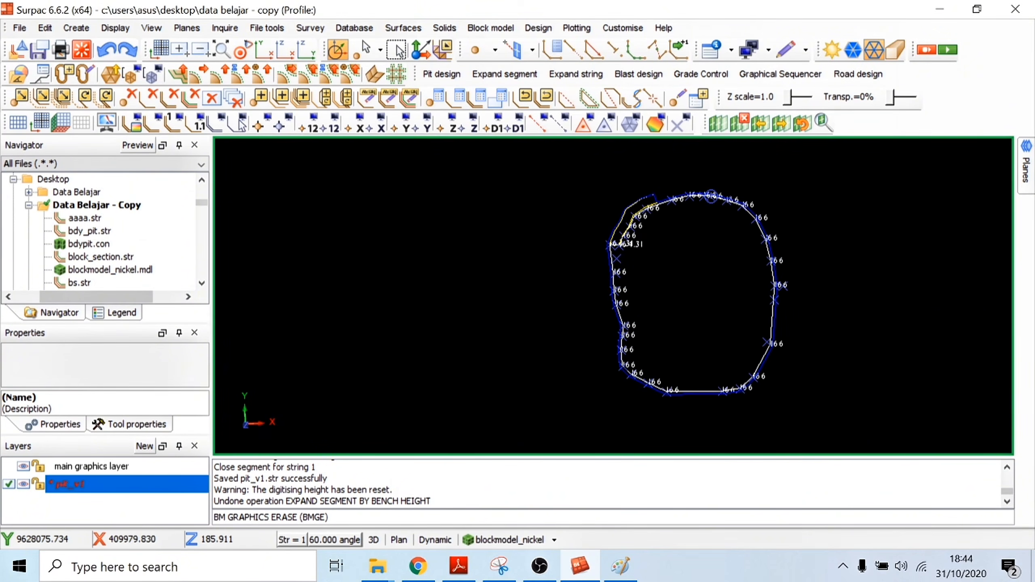
- Expand the bench crest segment outward by a fixed berm width of 5 with berm gradient 0 and no switchback
scroll(712, 192, up, 2)
scroll(564, 276, up, 5)
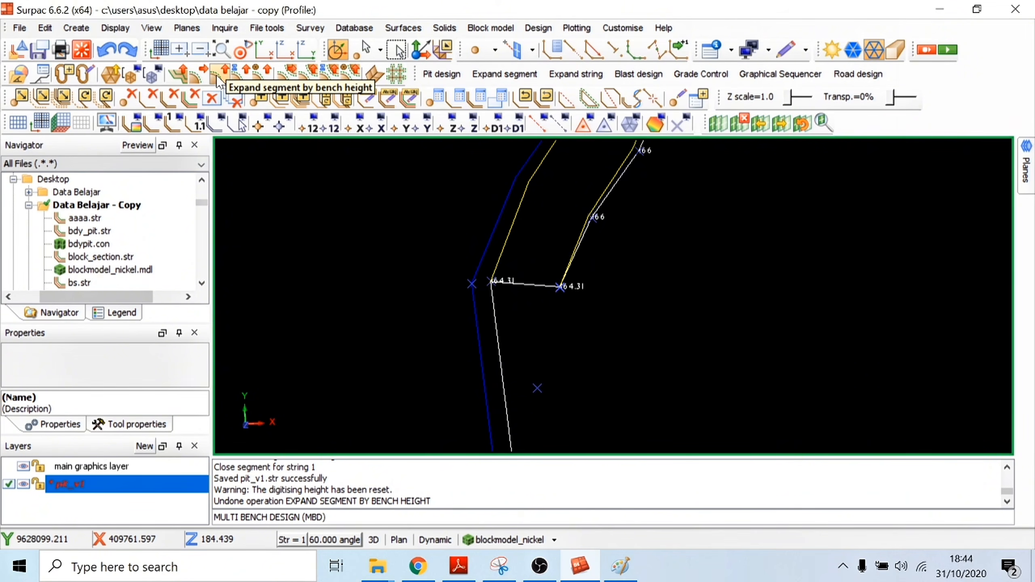
click(195, 79)
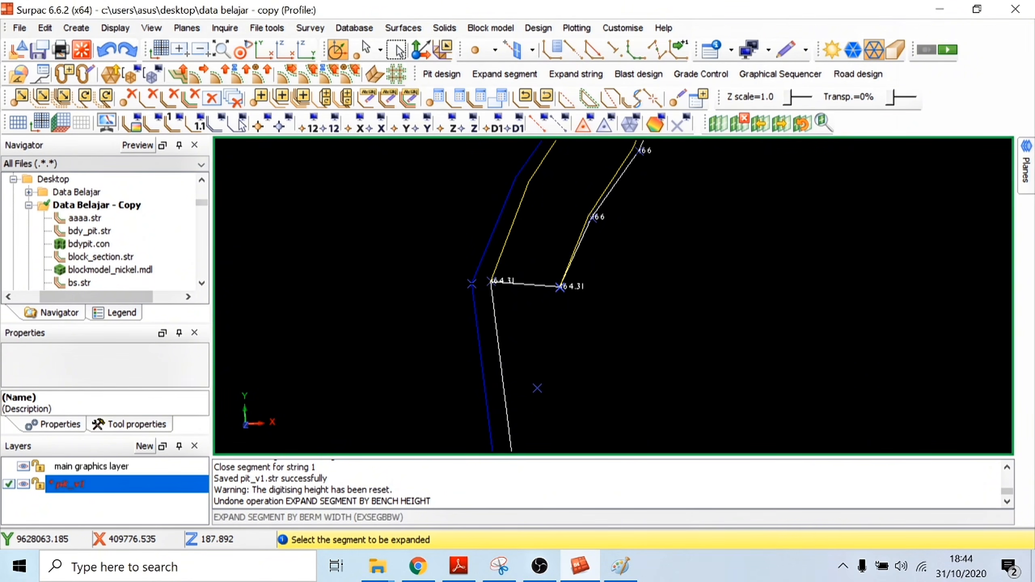
click(476, 321)
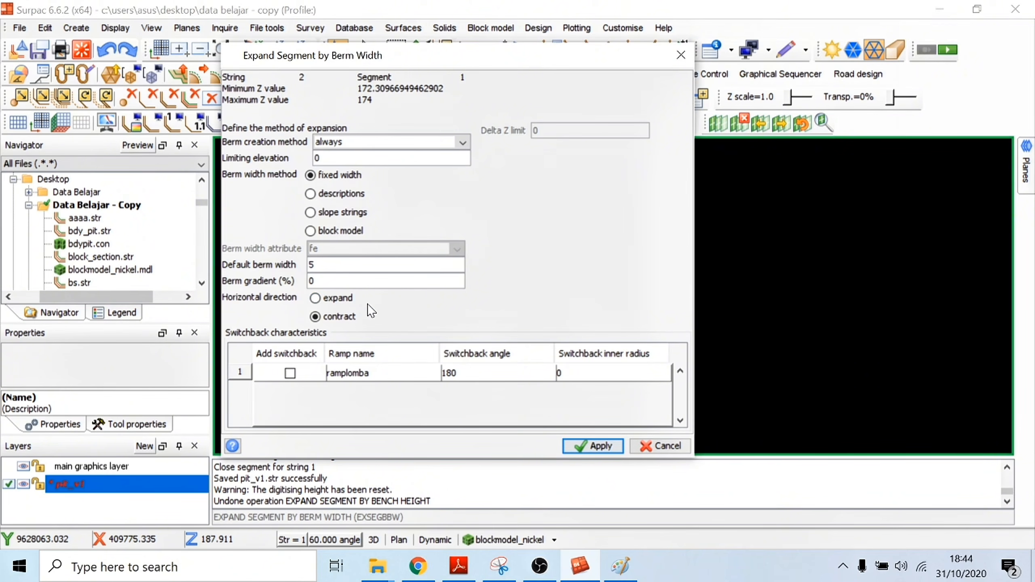
click(352, 302)
click(355, 320)
click(353, 302)
click(584, 451)
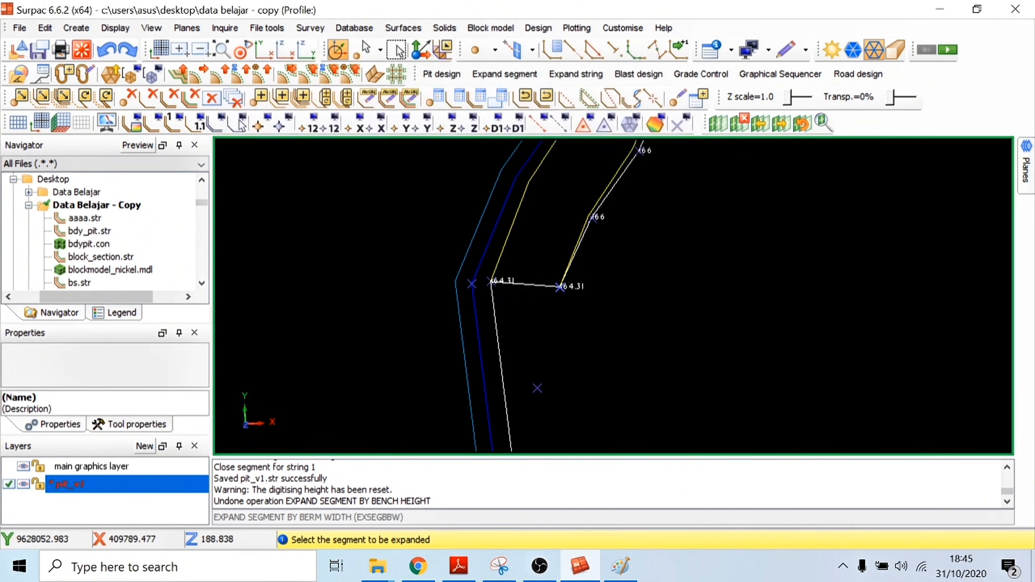
- Examine the new berm string around the ramp and the pit outline from oblique and plan views
scroll(617, 298, down, 3)
scroll(690, 200, up, 2)
scroll(638, 294, down, 6)
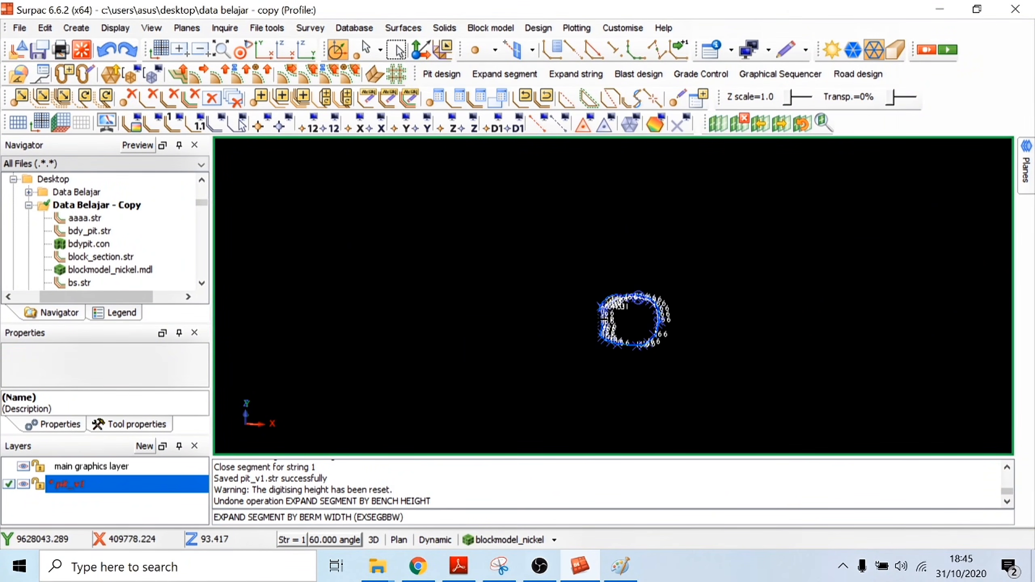
scroll(599, 328, up, 8)
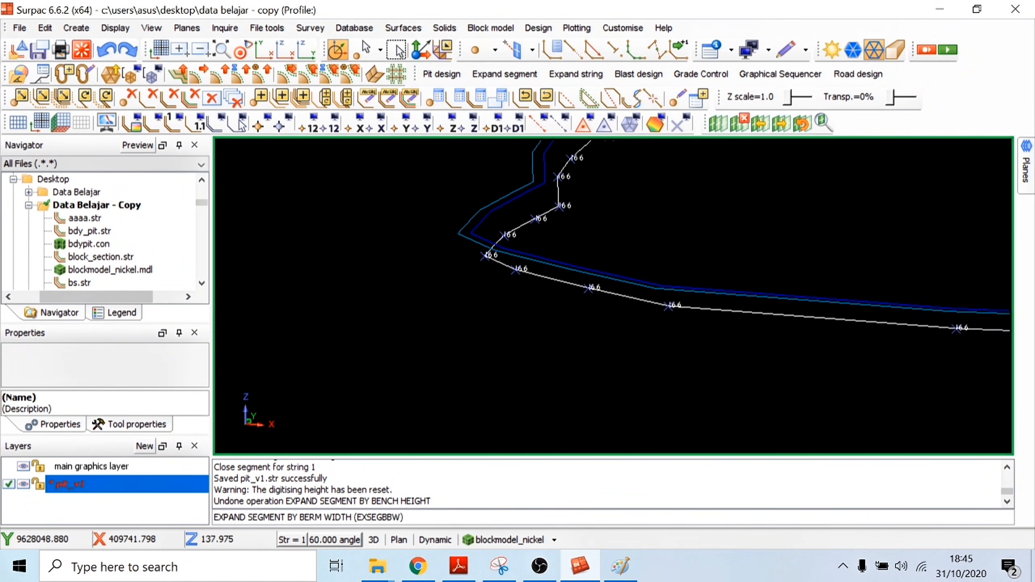
scroll(618, 279, down, 6)
drag(619, 236, 618, 285)
scroll(618, 279, up, 6)
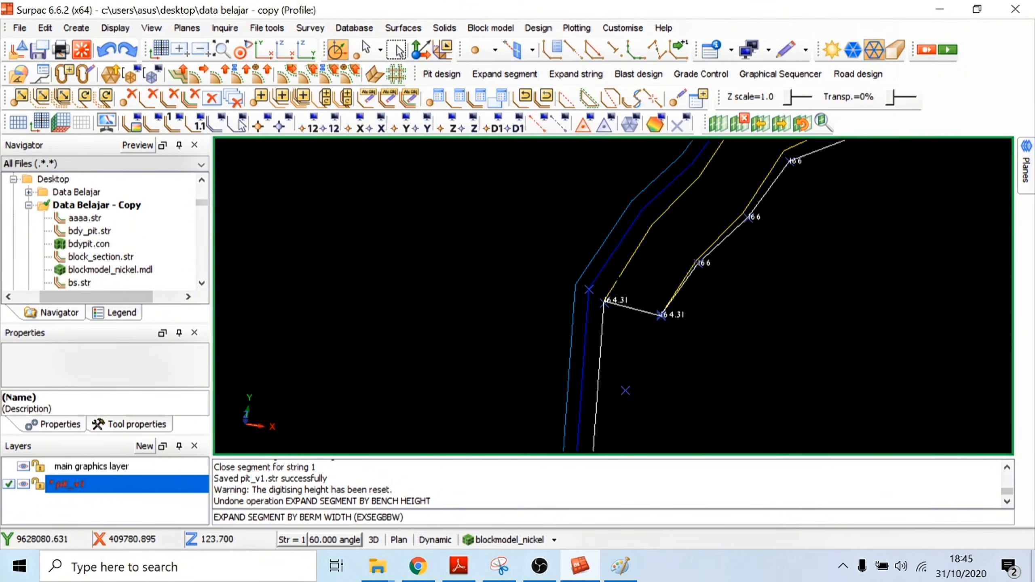
scroll(626, 390, up, 2)
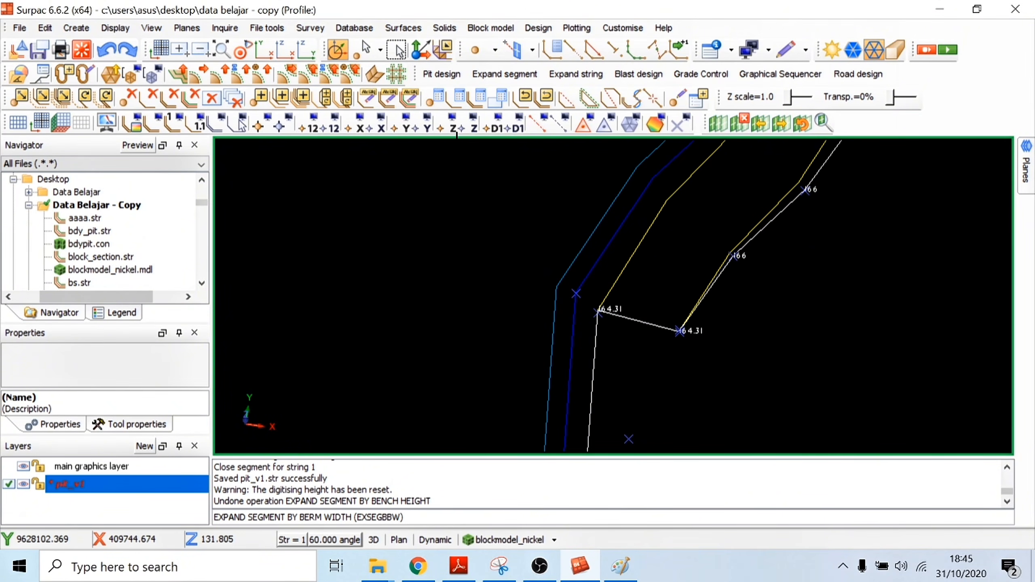
scroll(718, 272, down, 5)
scroll(693, 257, up, 5)
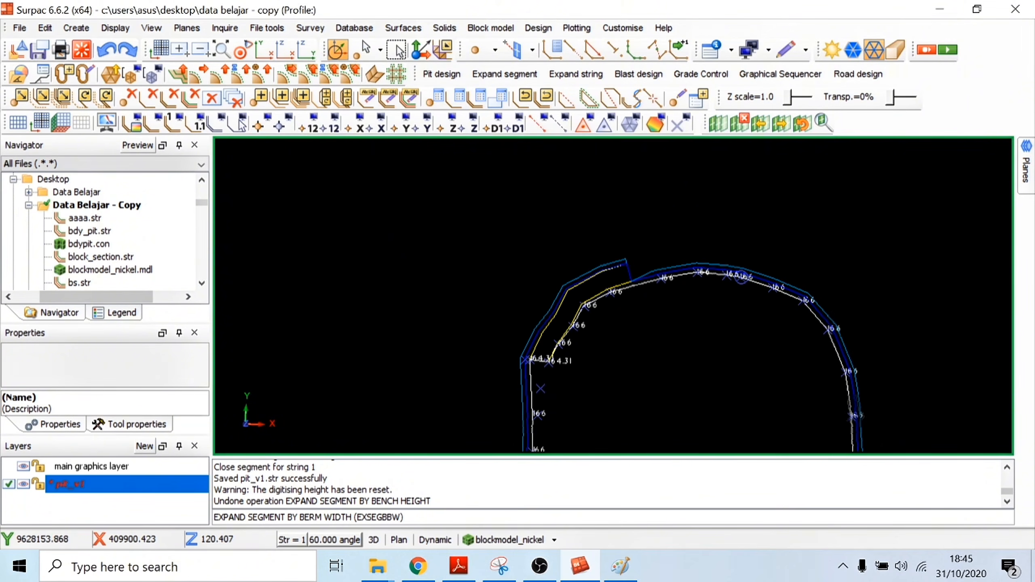
- Display the nickel block model as blocks and inspect its height and extent against the pit strings from the side
click(503, 542)
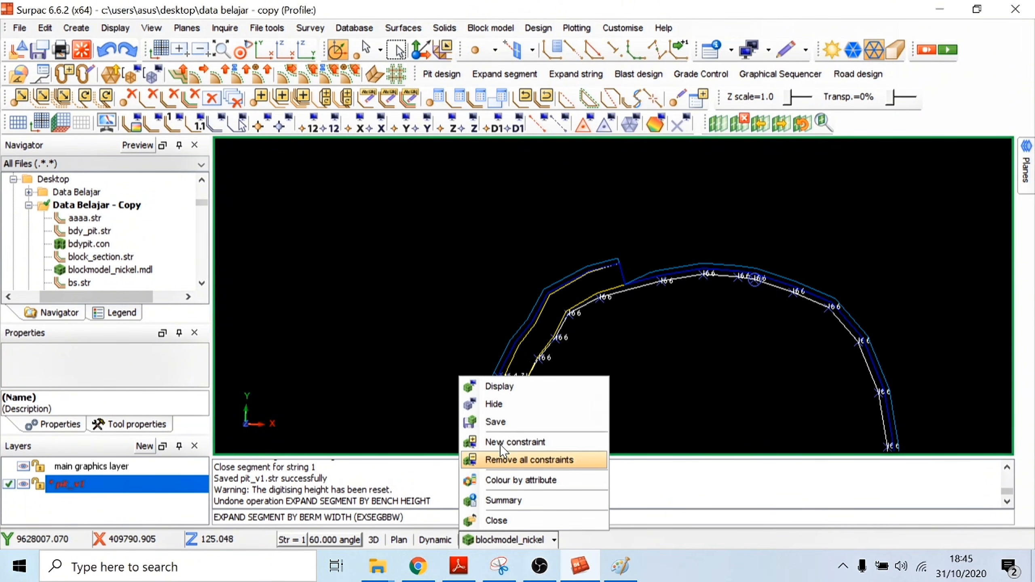
click(526, 388)
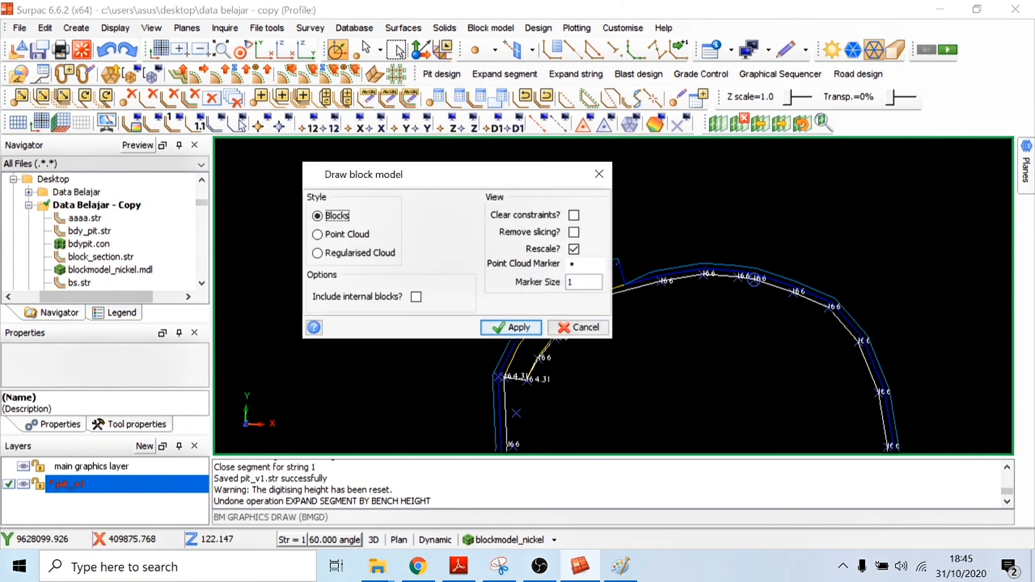
click(506, 331)
scroll(616, 300, up, 6)
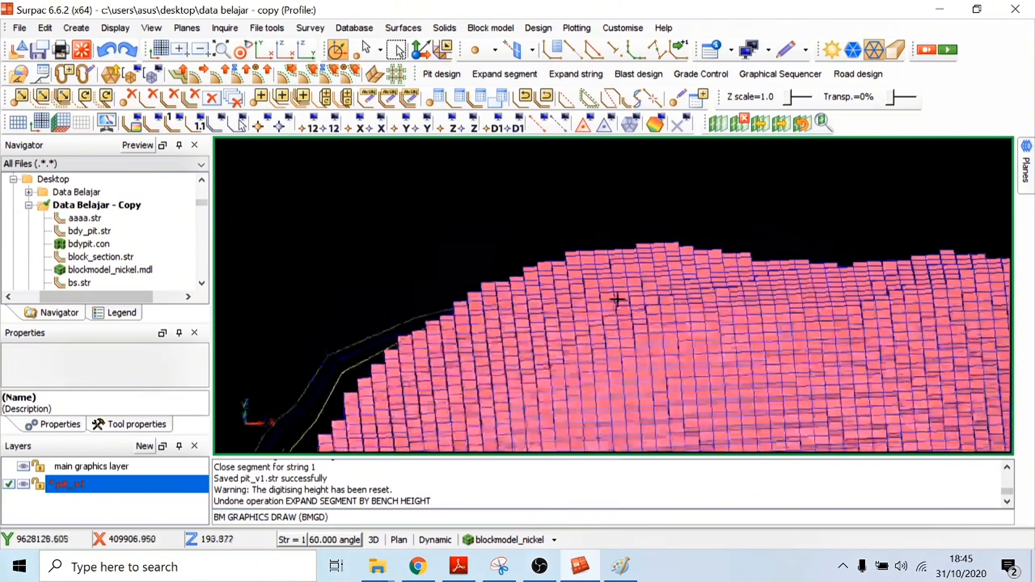
drag(617, 299, 406, 288)
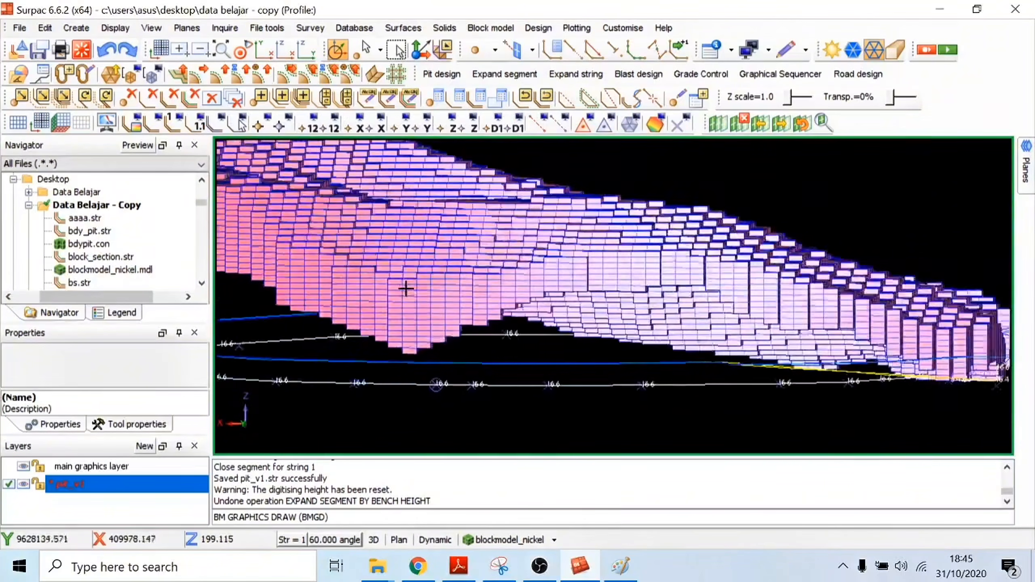
scroll(406, 289, down, 6)
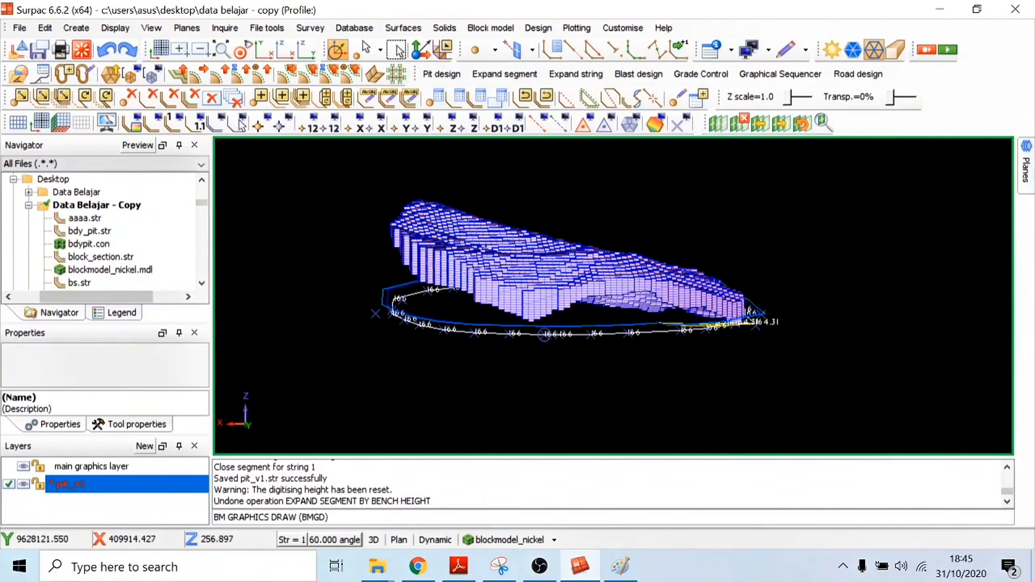
scroll(402, 306, up, 8)
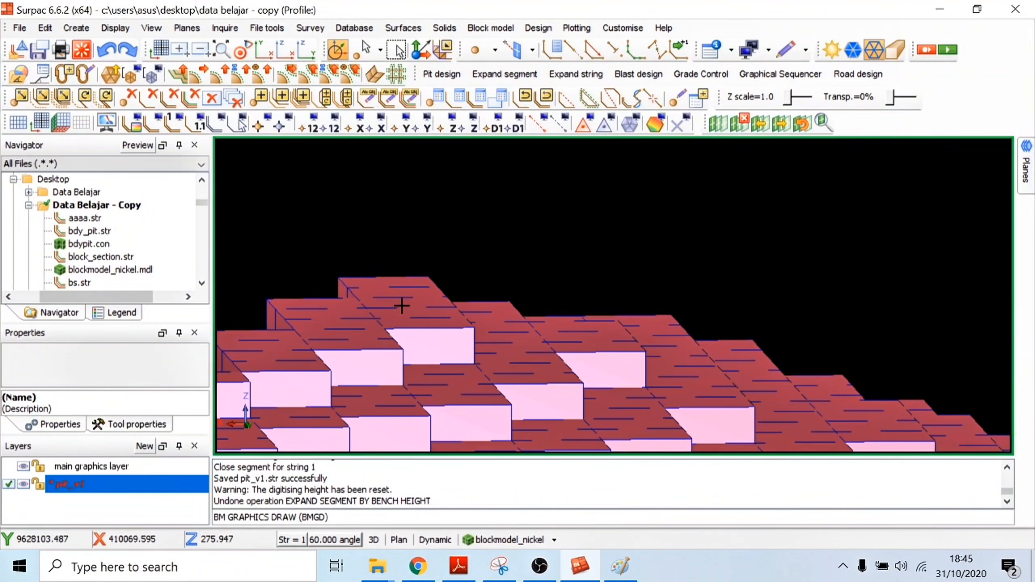
right_click(404, 338)
key(Escape)
scroll(342, 304, down, 8)
drag(440, 285, 534, 306)
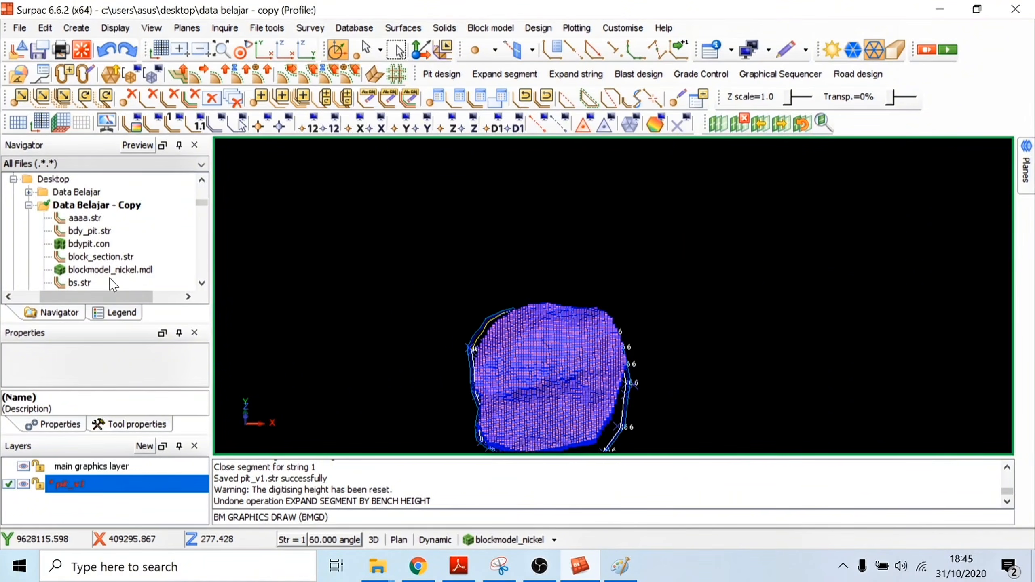
- Load the topo.dtm surface into the view over the block model
scroll(103, 261, down, 2)
drag(93, 270, 582, 295)
scroll(696, 236, up, 6)
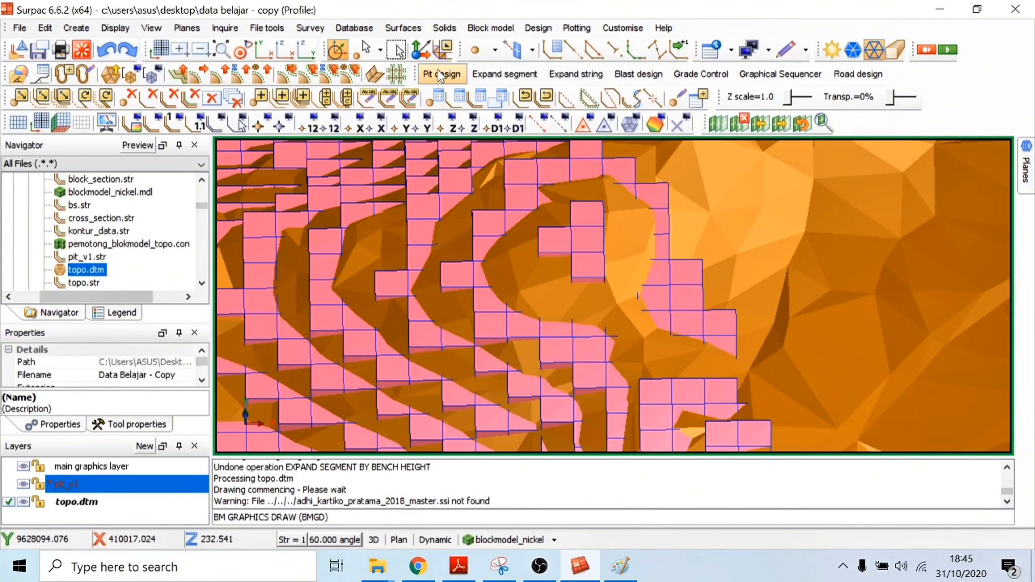
- Check the vertex coordinates of a topography triangle near the highest blocks, then clear the selection
click(379, 50)
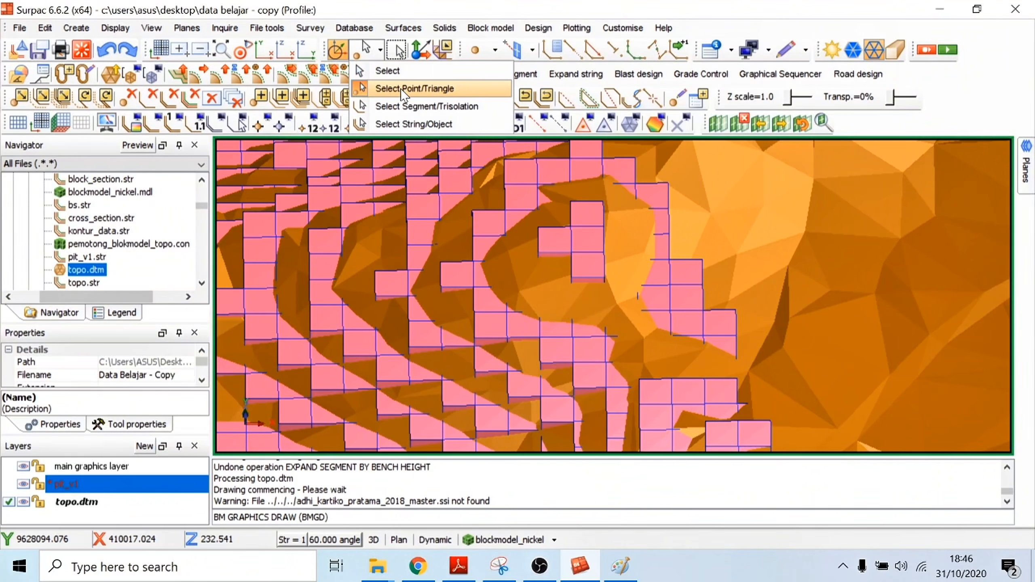
click(414, 88)
click(628, 244)
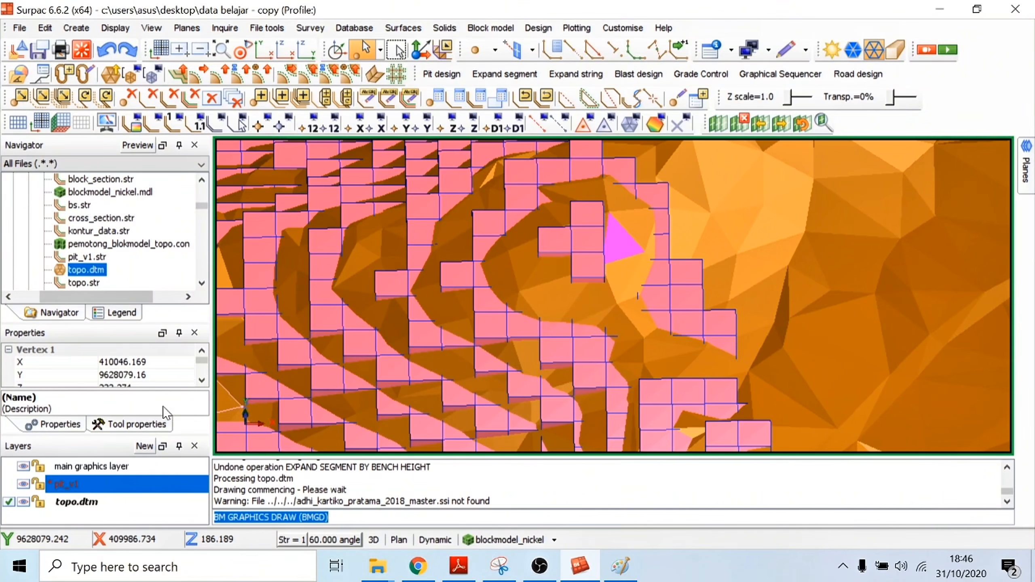
key(Escape)
key(Escape)
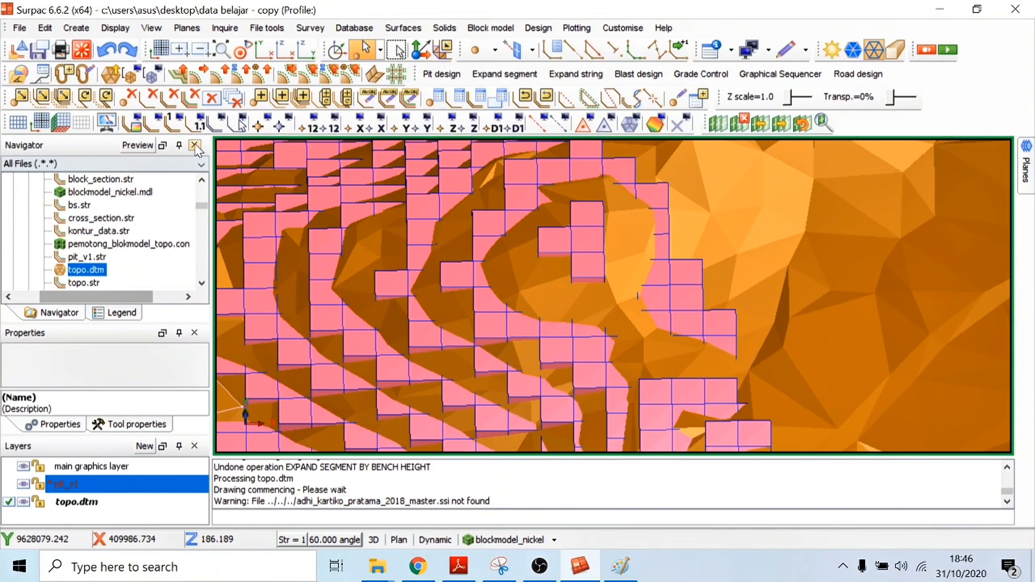
- Hide the topo.dtm layer and save the pit_v1 layer as a Surpac string file, overwriting pit_v1.str
drag(459, 186, 530, 374)
click(24, 502)
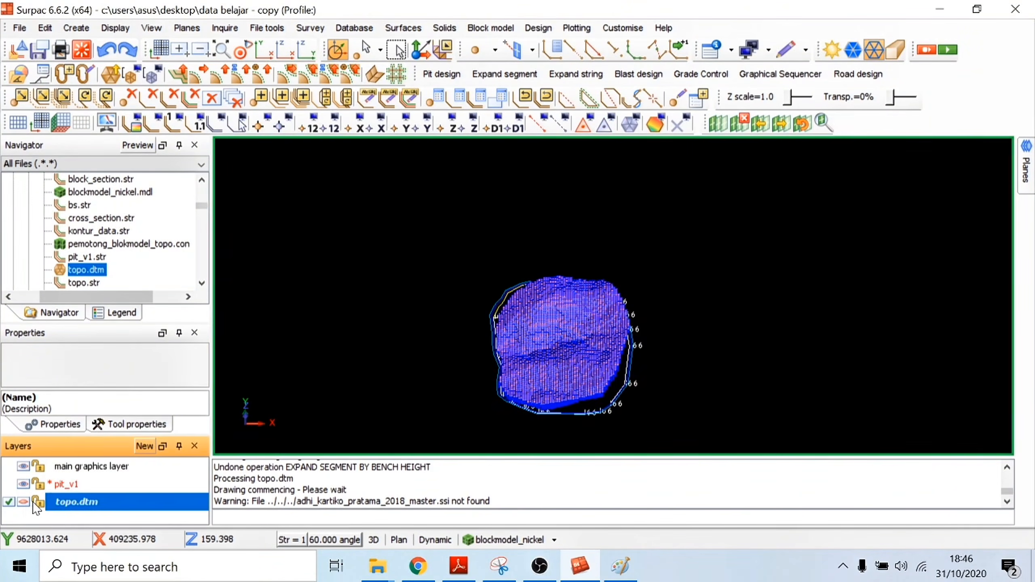
right_click(73, 485)
click(136, 524)
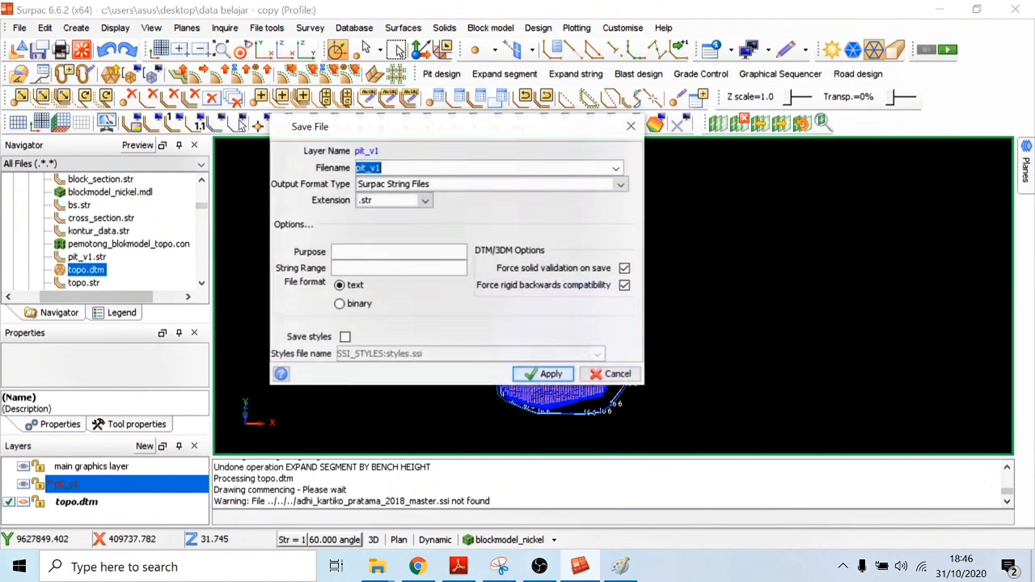
click(544, 374)
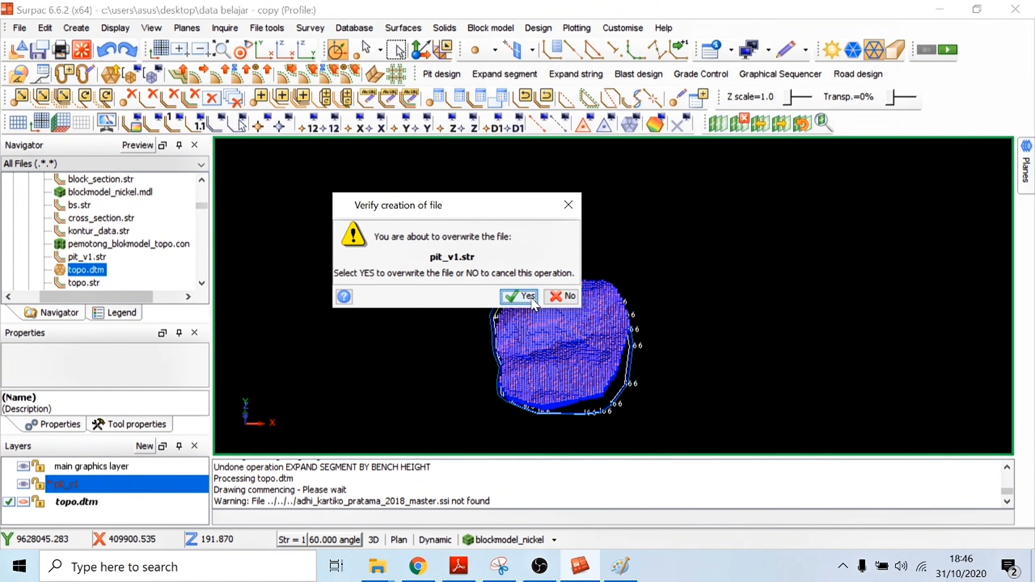
click(520, 297)
- Hide the block model and inspect the ramp, crest and berm strings at the pit's northwest side
right_click(459, 376)
click(506, 403)
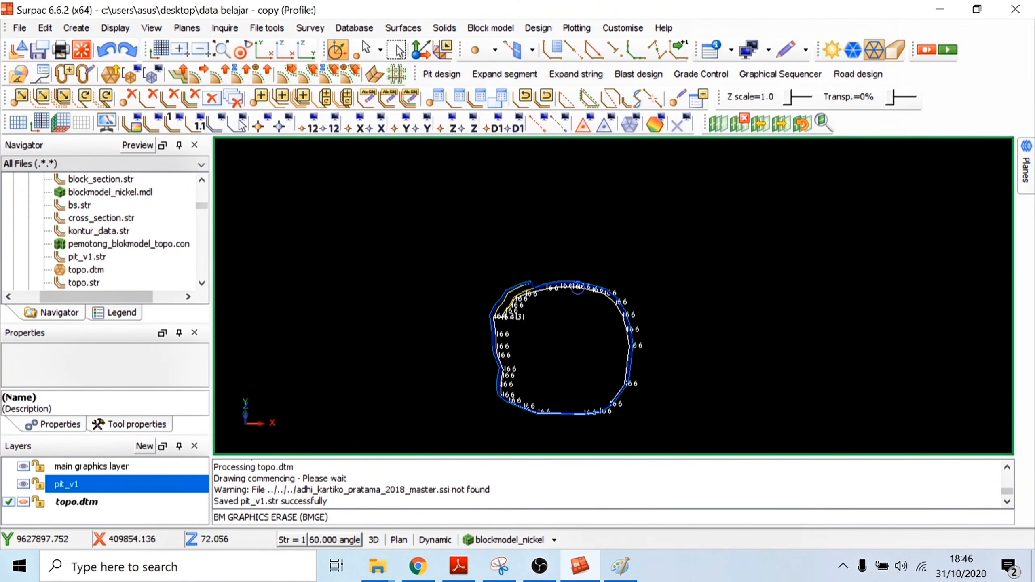
scroll(577, 288, up, 6)
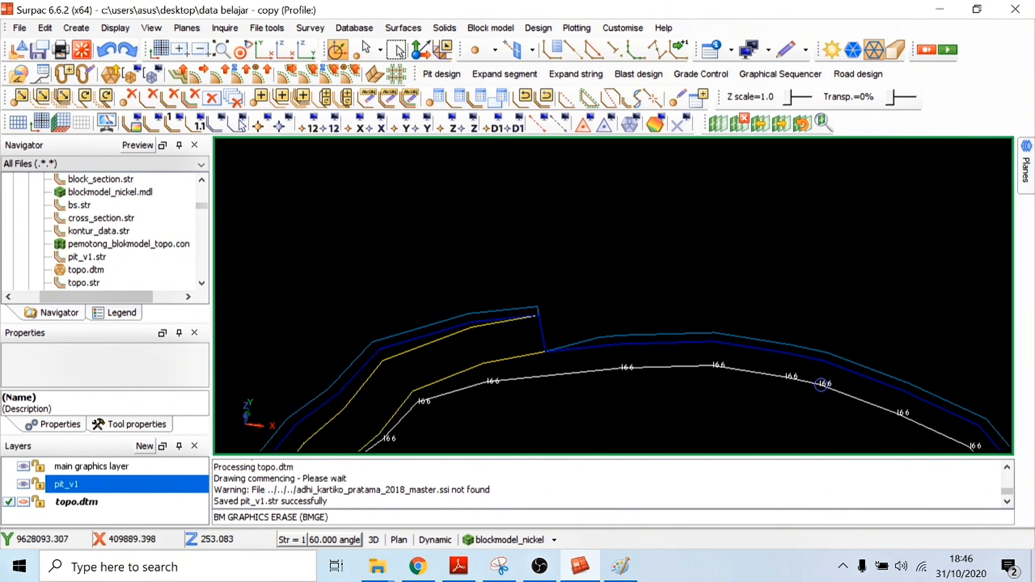
scroll(604, 286, down, 7)
drag(595, 285, 593, 318)
scroll(570, 297, up, 6)
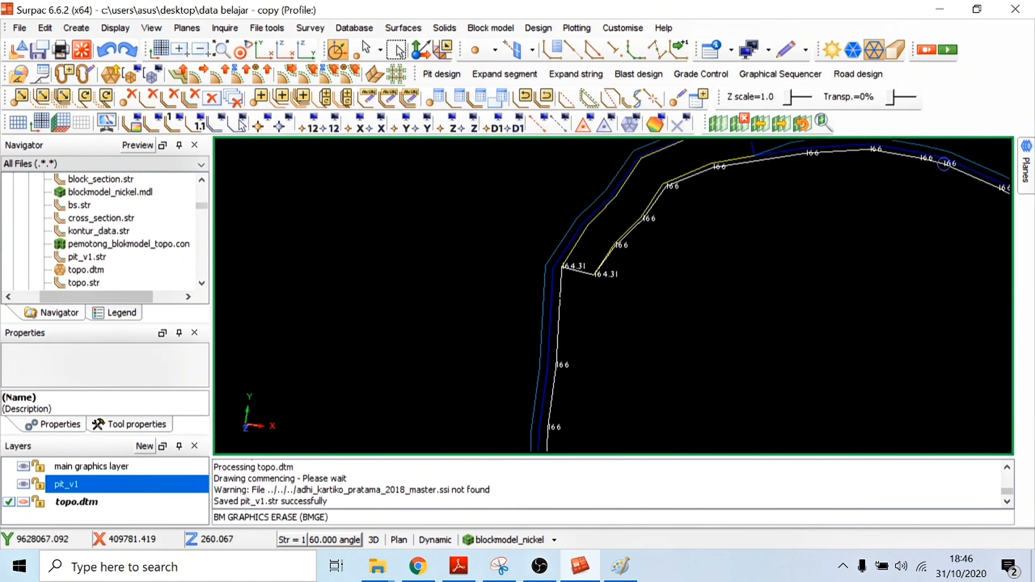
scroll(567, 273, up, 2)
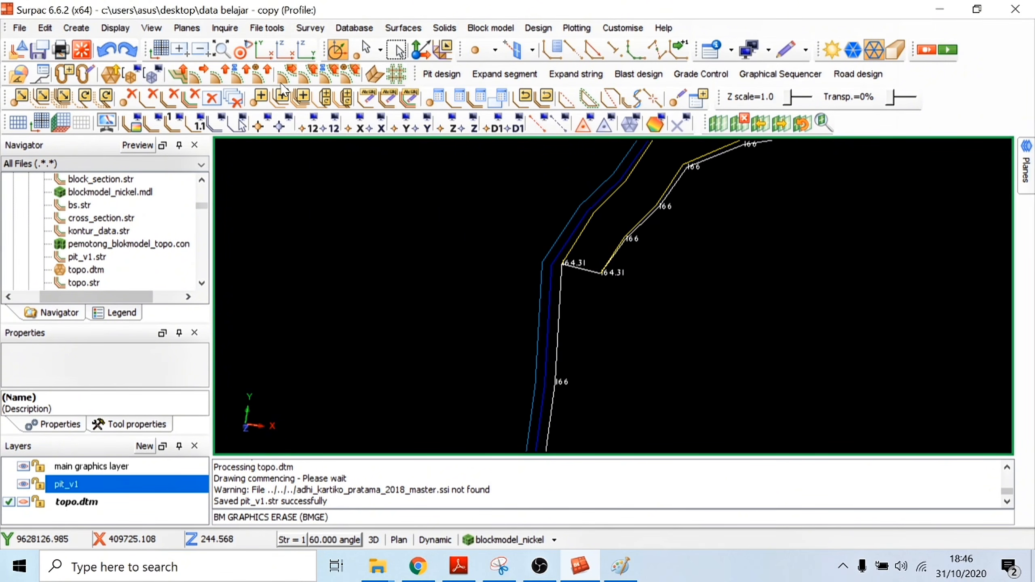
click(223, 79)
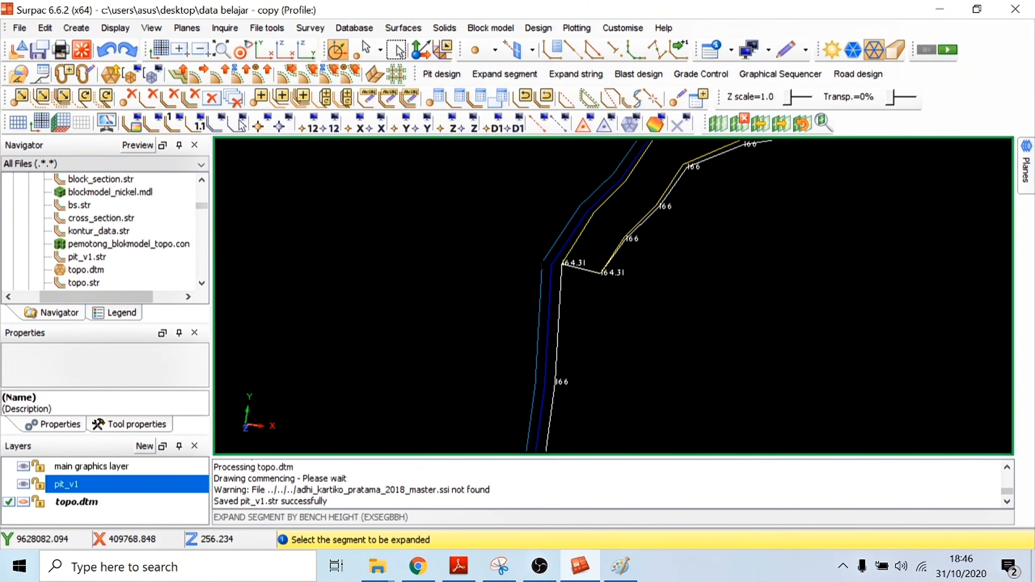
click(542, 263)
click(541, 280)
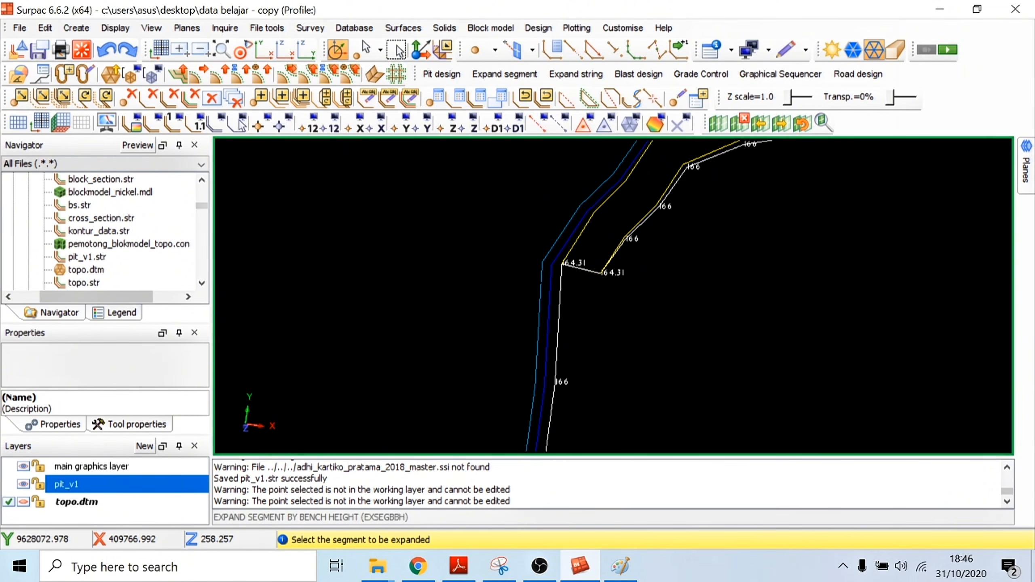
key(Escape)
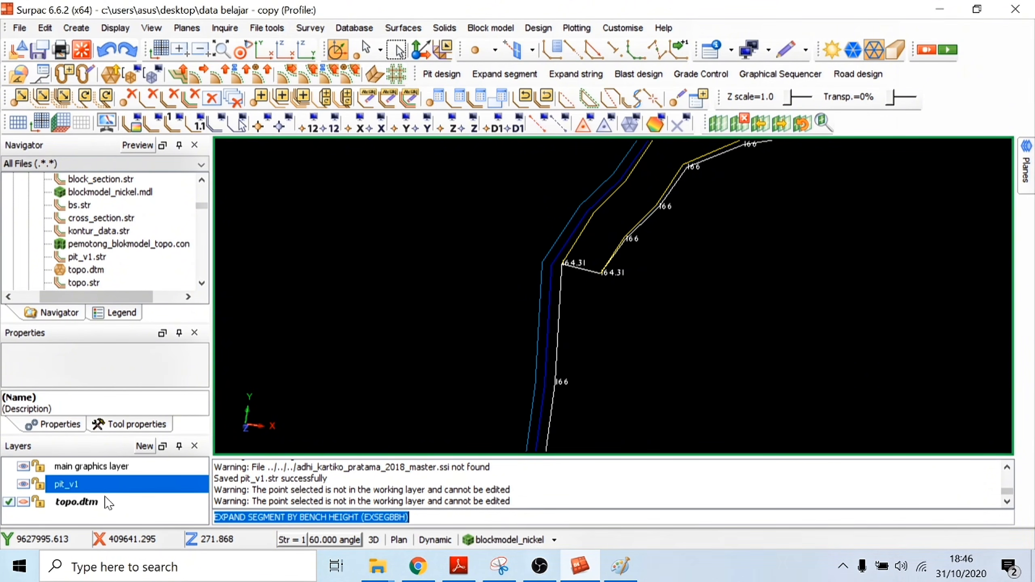
- Make pit_v1 the active layer and expand its outermost light-blue segment upward and outward by a bench height of 8
click(63, 485)
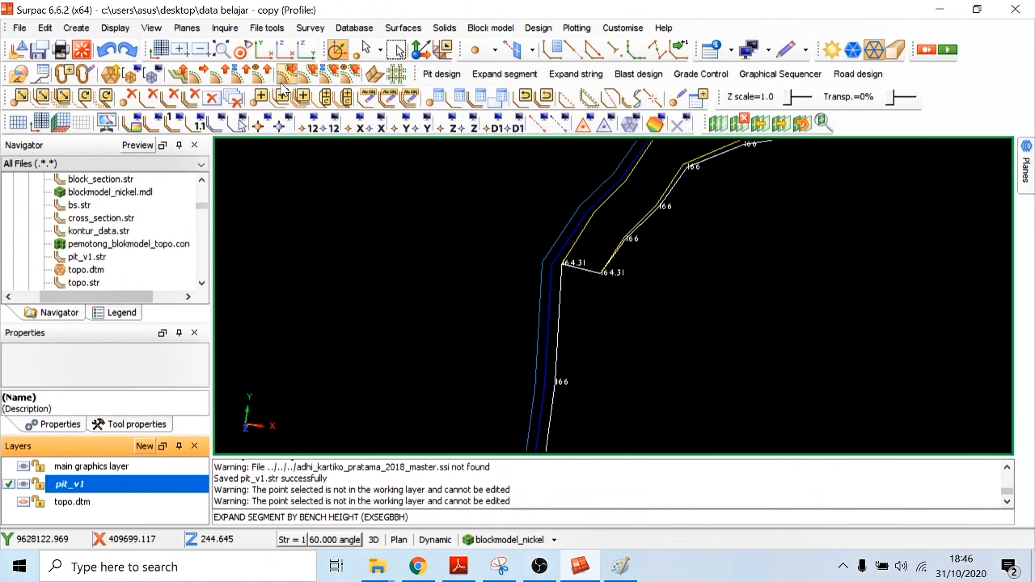
click(224, 78)
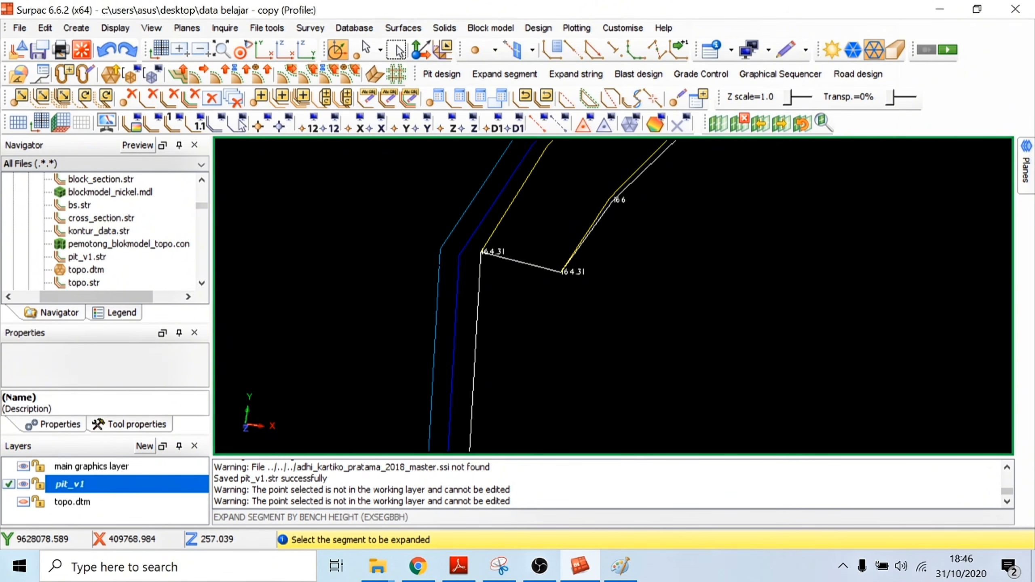
click(476, 338)
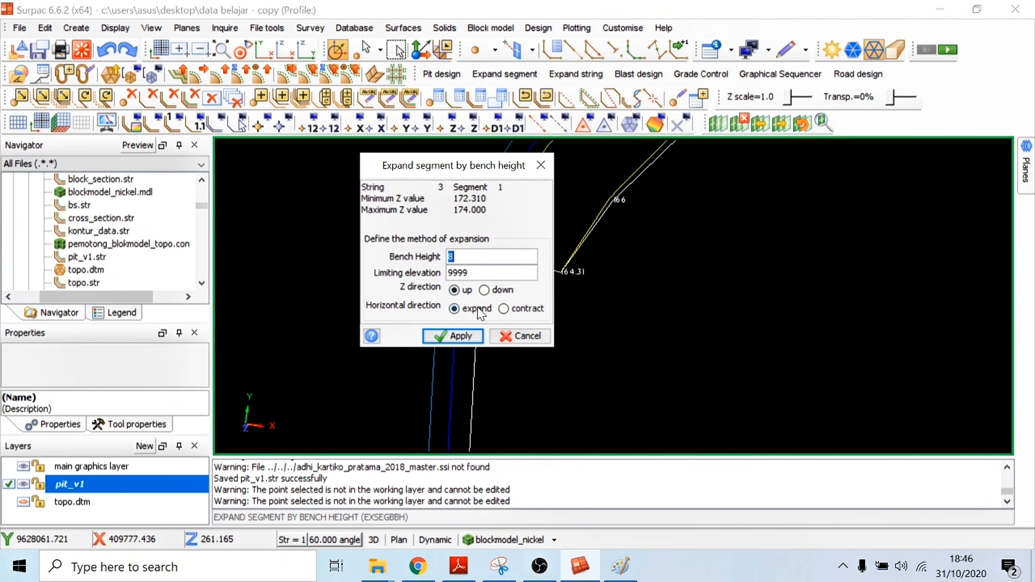
click(453, 336)
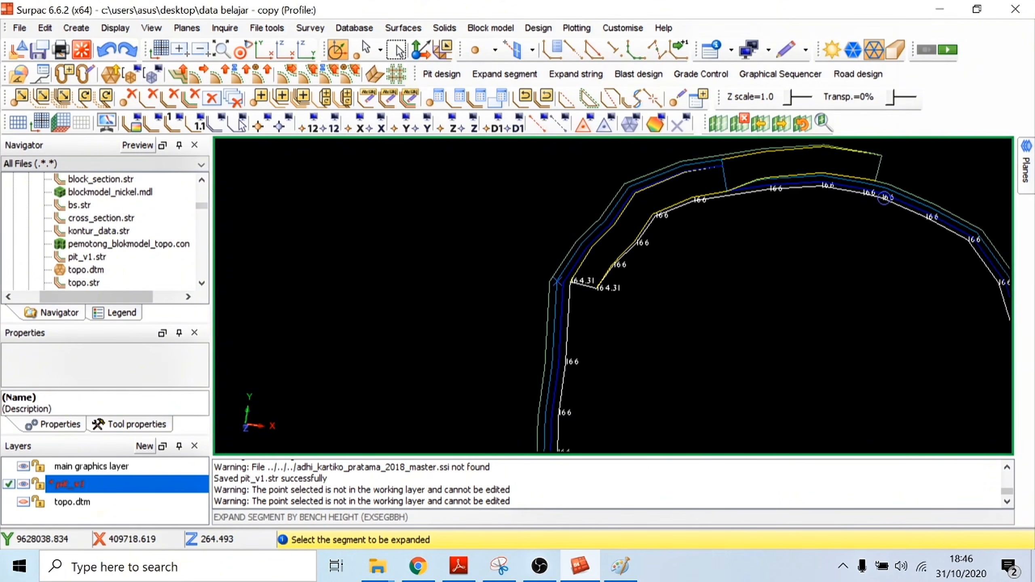
click(585, 289)
click(520, 336)
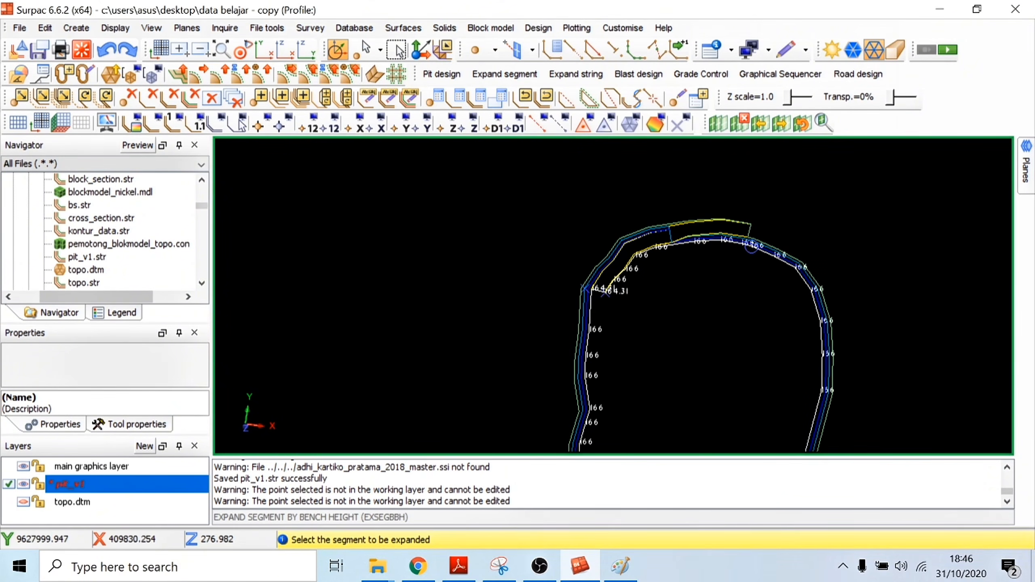
click(606, 293)
click(519, 336)
click(606, 293)
key(Escape)
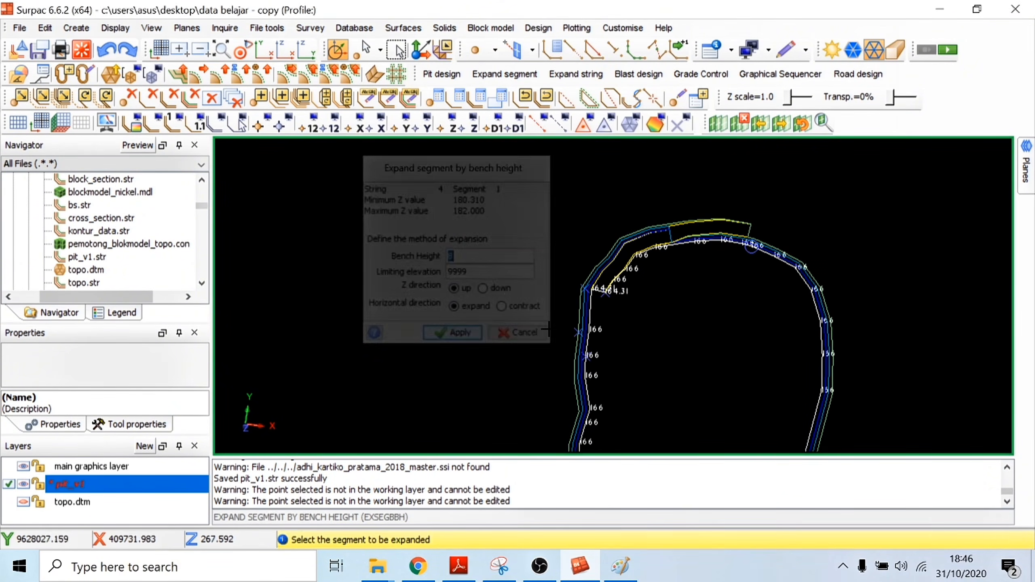
key(Escape)
- Examine the pit strings from oblique and plan views, checking the newest crest around the ramp and its entrance
drag(573, 290, 529, 224)
scroll(615, 379, up, 4)
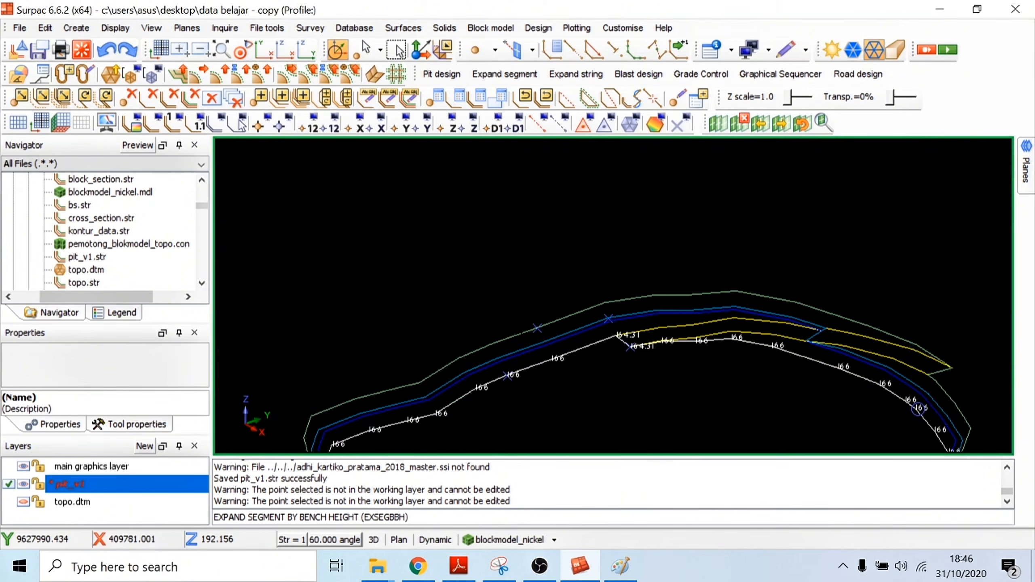
mouse_move(615, 379)
mouse_down()
mouse_move(603, 355)
mouse_move(612, 363)
mouse_up()
scroll(623, 361, up, 3)
scroll(636, 358, down, 5)
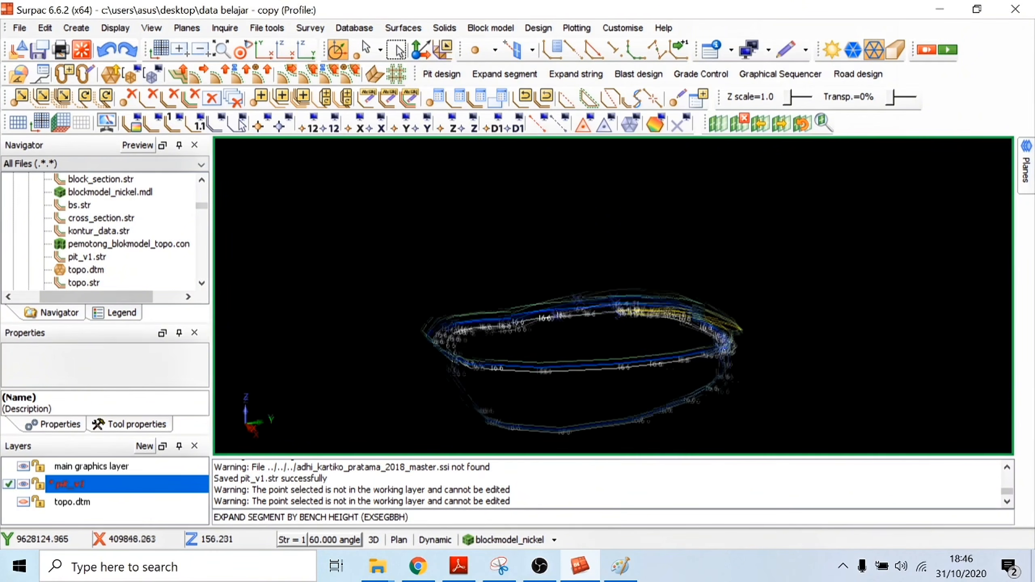
drag(587, 305, 628, 346)
scroll(619, 294, up, 3)
drag(619, 293, 636, 286)
scroll(603, 310, up, 4)
drag(612, 326, 643, 366)
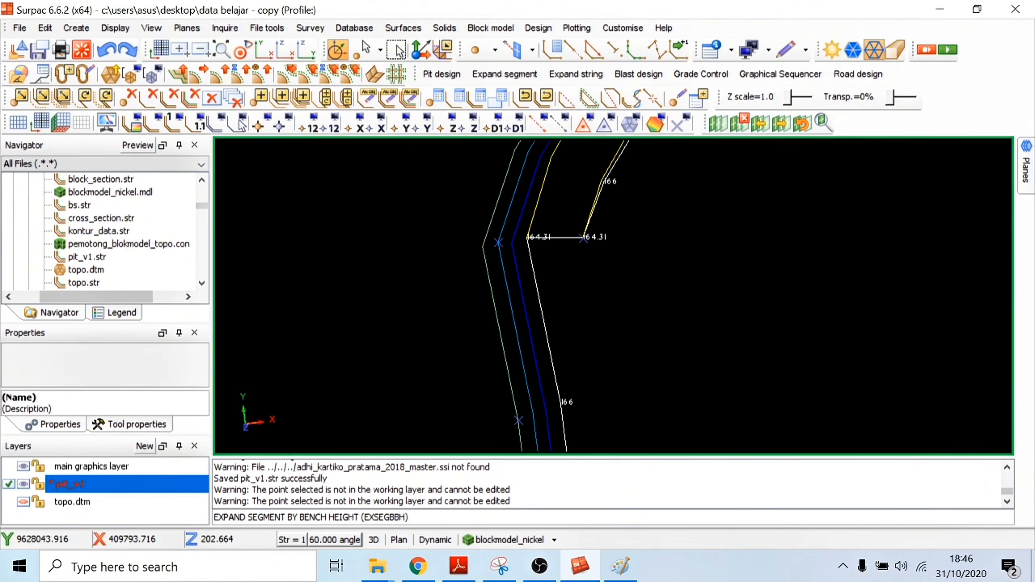
- Expand the outermost green crest outward by a fixed berm width of 4 with 0% gradient and no switchback
click(202, 74)
click(508, 318)
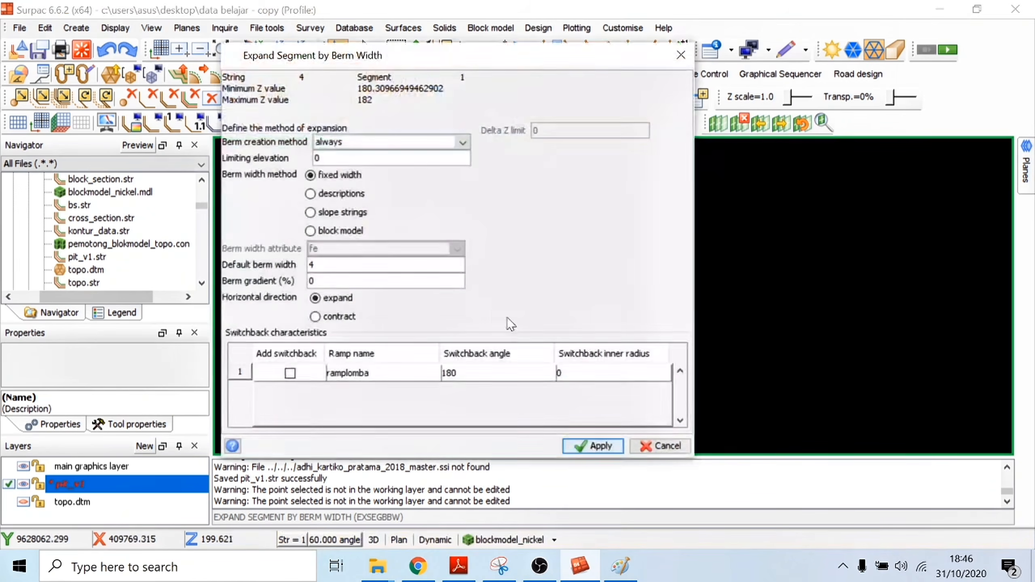
click(572, 448)
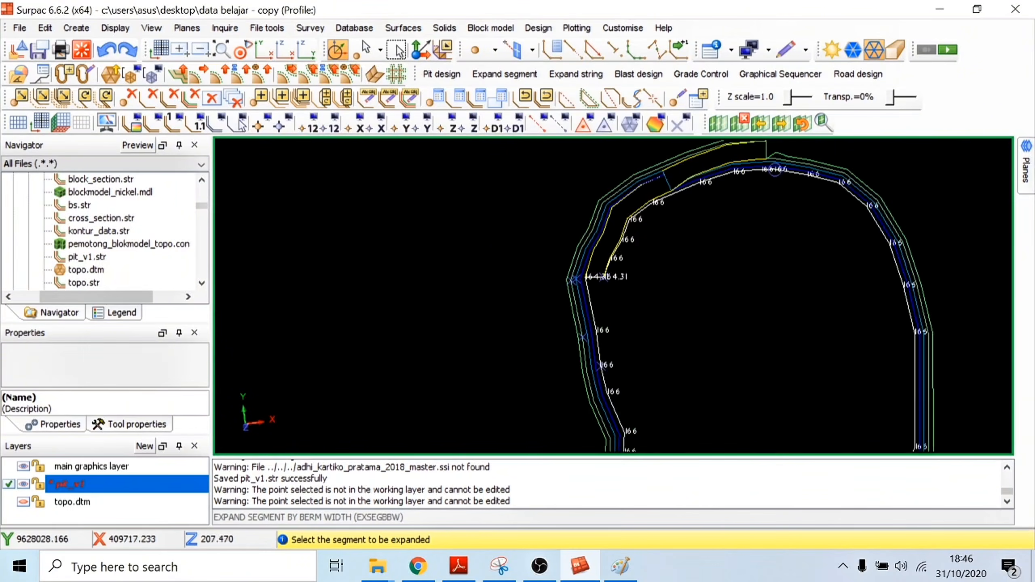
scroll(613, 242, up, 3)
key(Escape)
- Expand the outermost green berm string upward by bench height 8, and widen its new crest by a flat berm of width 4
scroll(541, 259, up, 3)
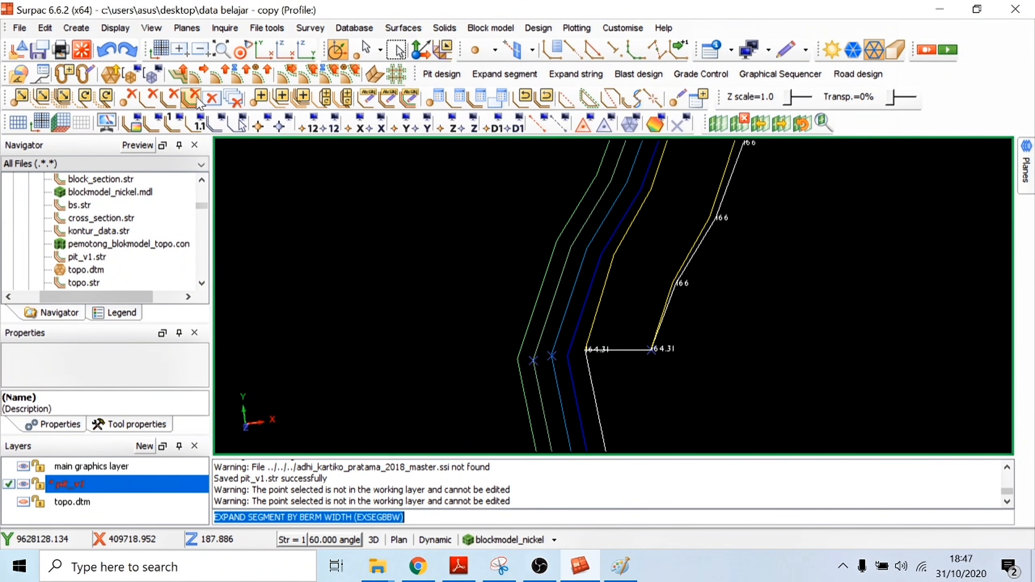
click(217, 76)
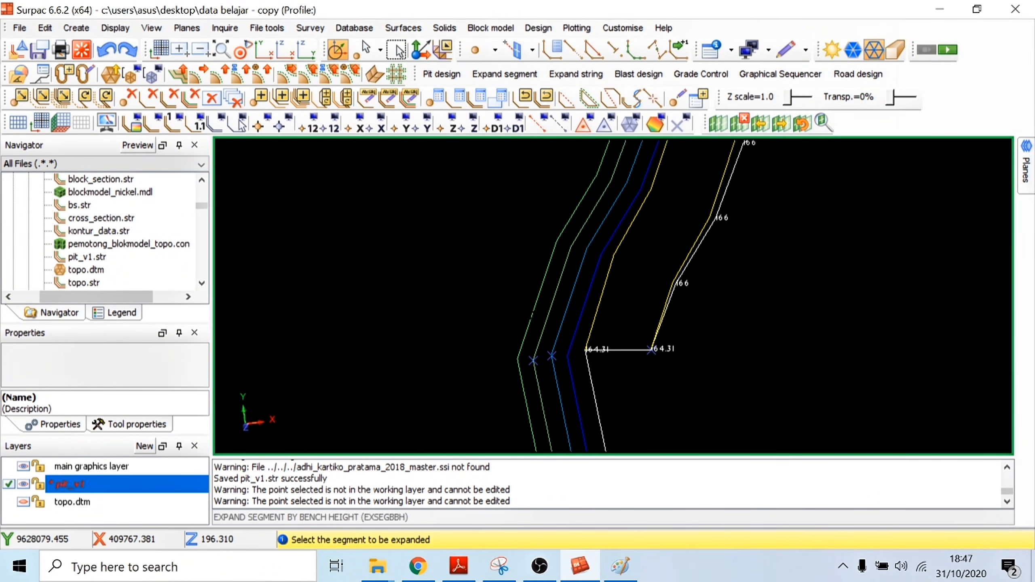
click(518, 360)
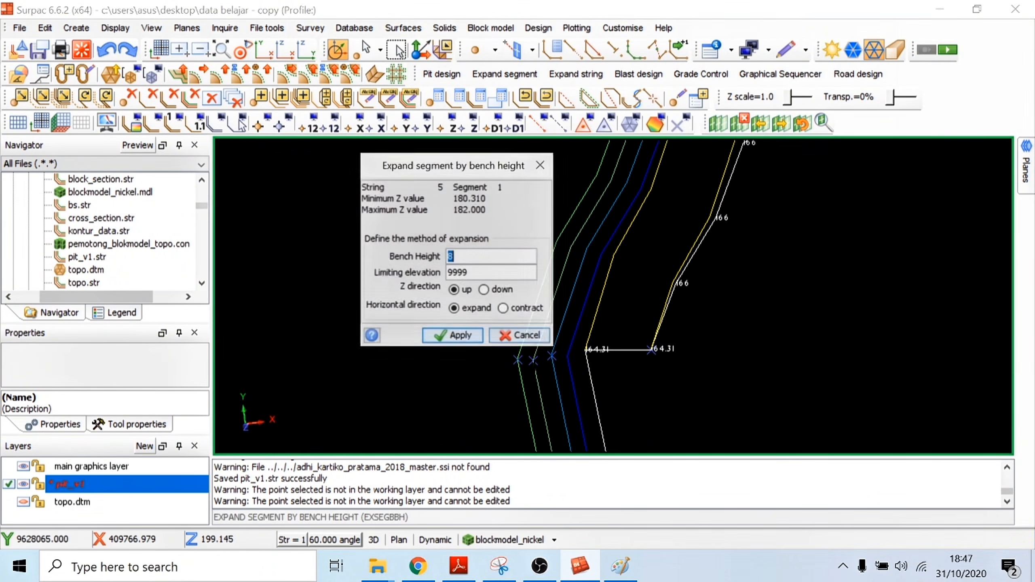
click(470, 338)
click(233, 96)
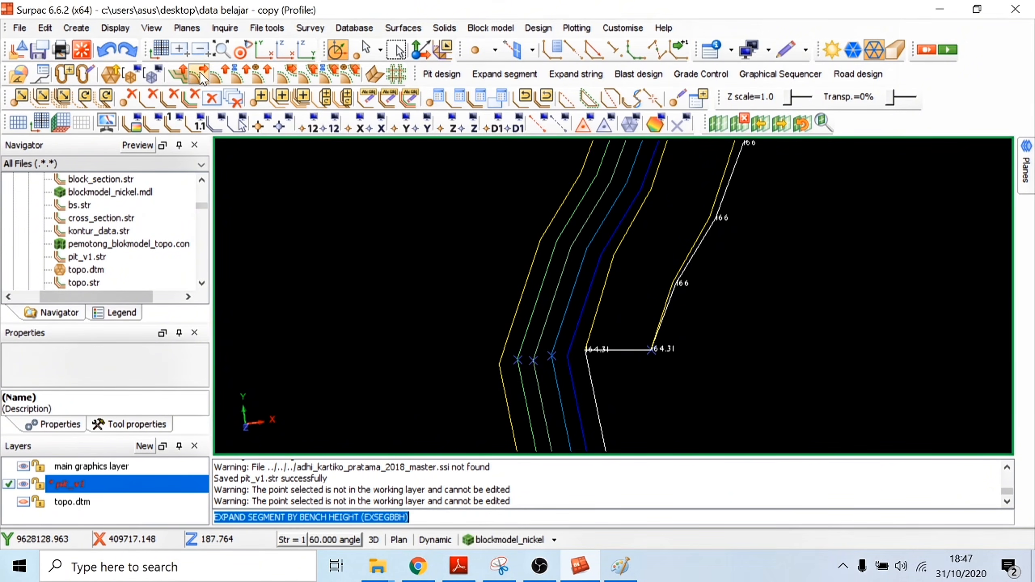
click(540, 240)
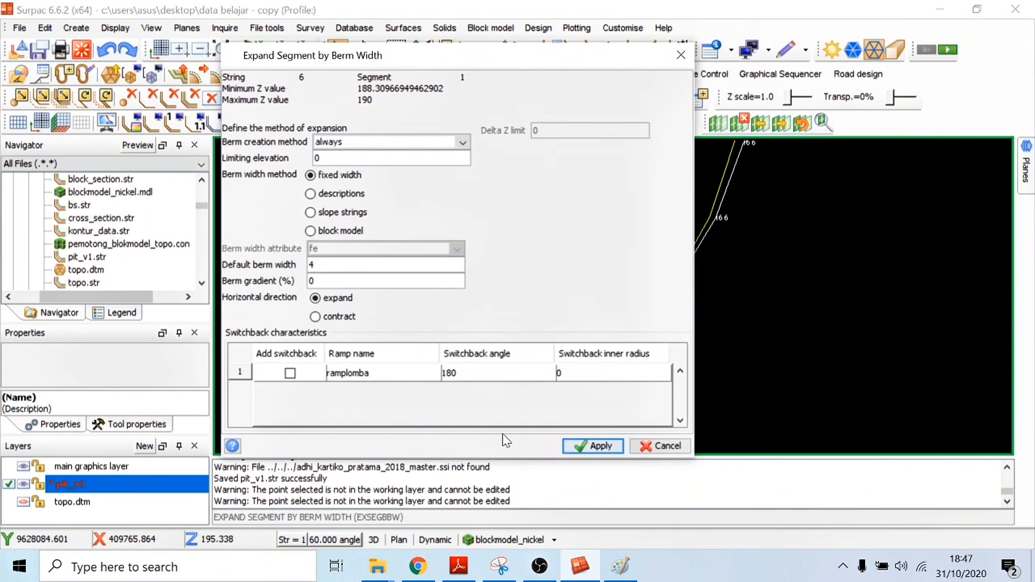
click(575, 446)
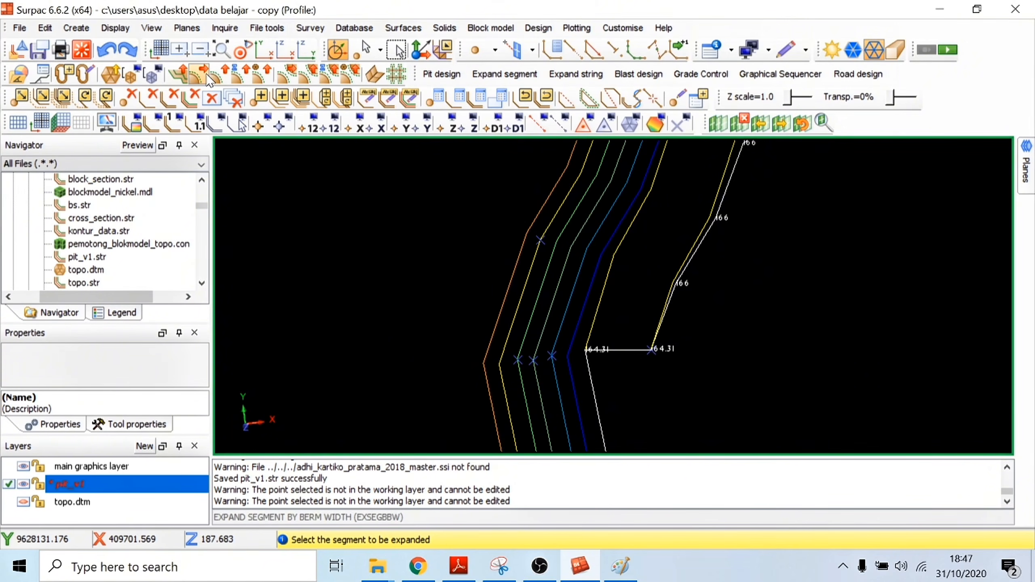
- Expand the outermost orange berm string upward by bench height 8, and extend the resulting crest outward by berm width 4
click(219, 75)
click(508, 292)
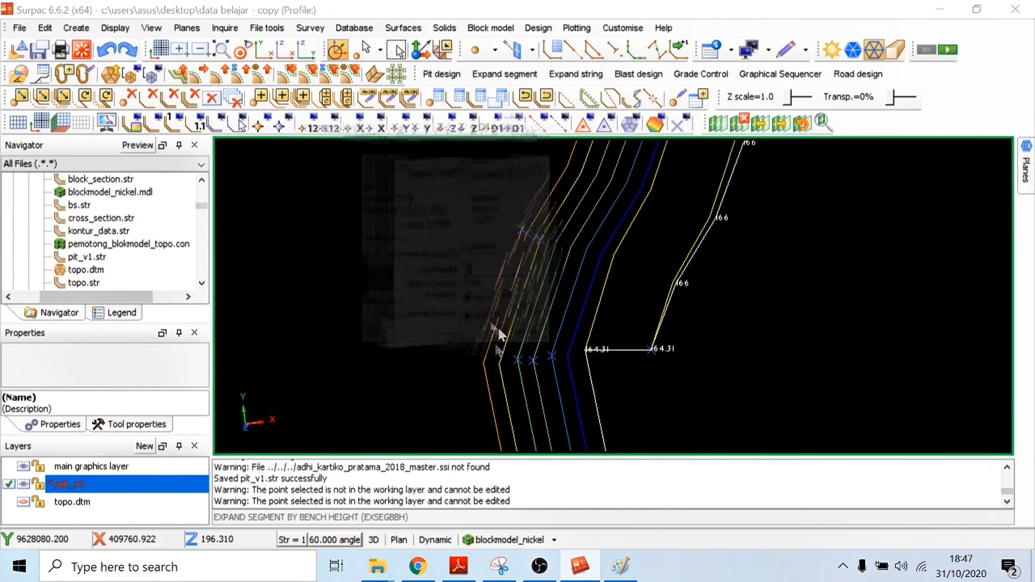
click(467, 341)
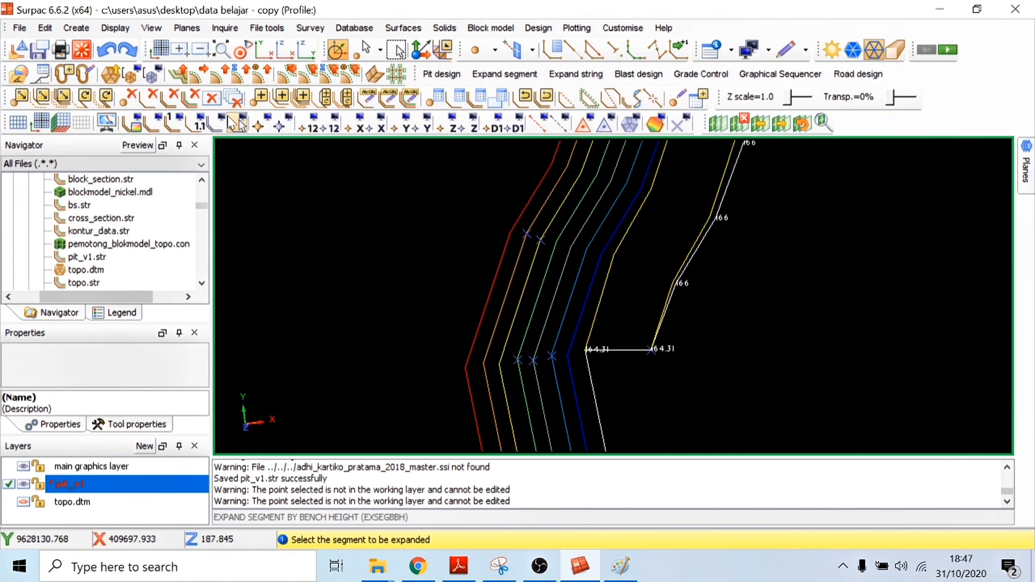
click(199, 75)
click(478, 299)
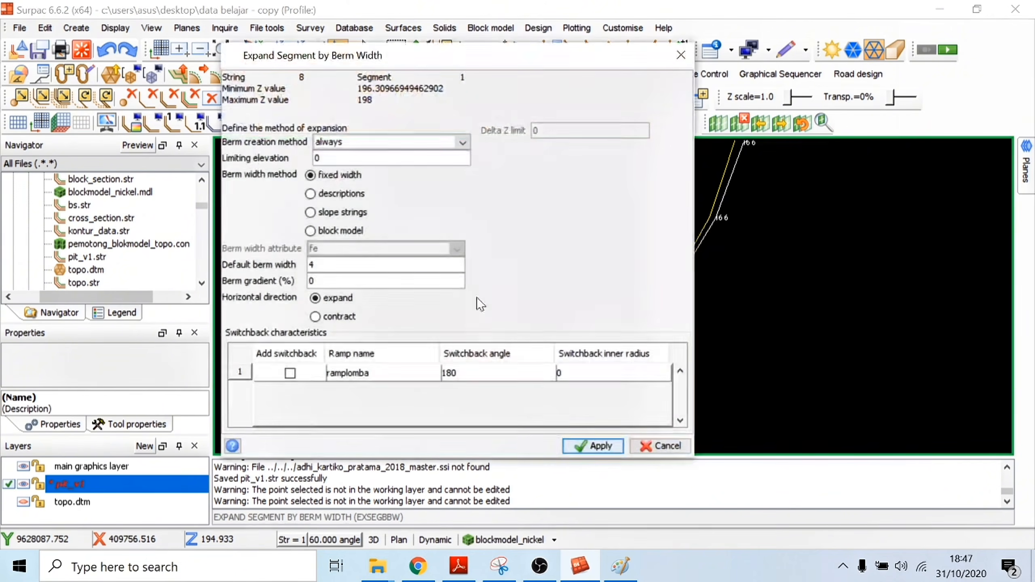
click(573, 447)
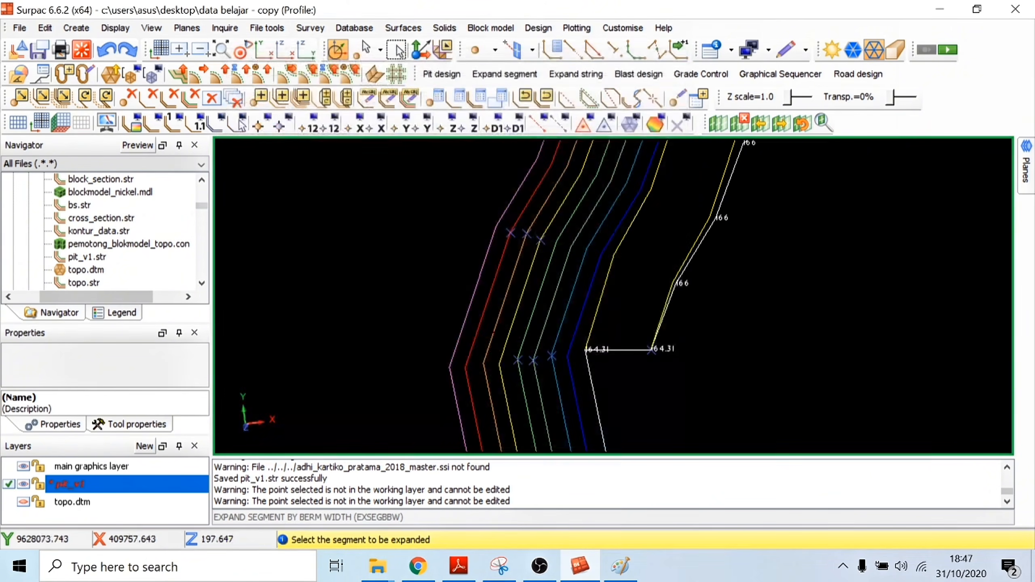
- Expand the outermost pink berm string upward by bench height 8, and extend the resulting crest outward by berm width 4
click(217, 82)
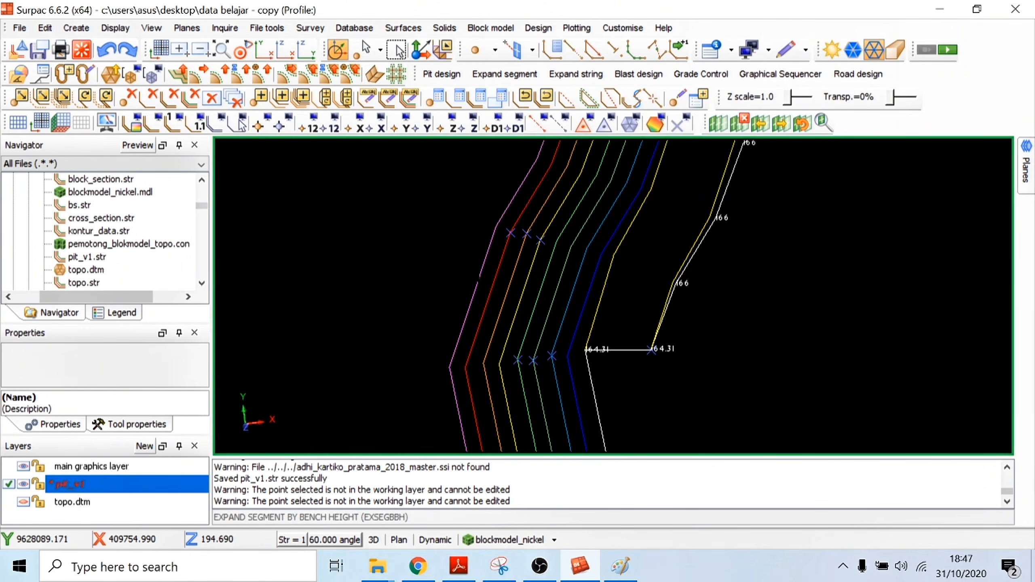
scroll(613, 295, down, 5)
drag(614, 295, 636, 308)
scroll(636, 308, up, 2)
scroll(563, 316, up, 4)
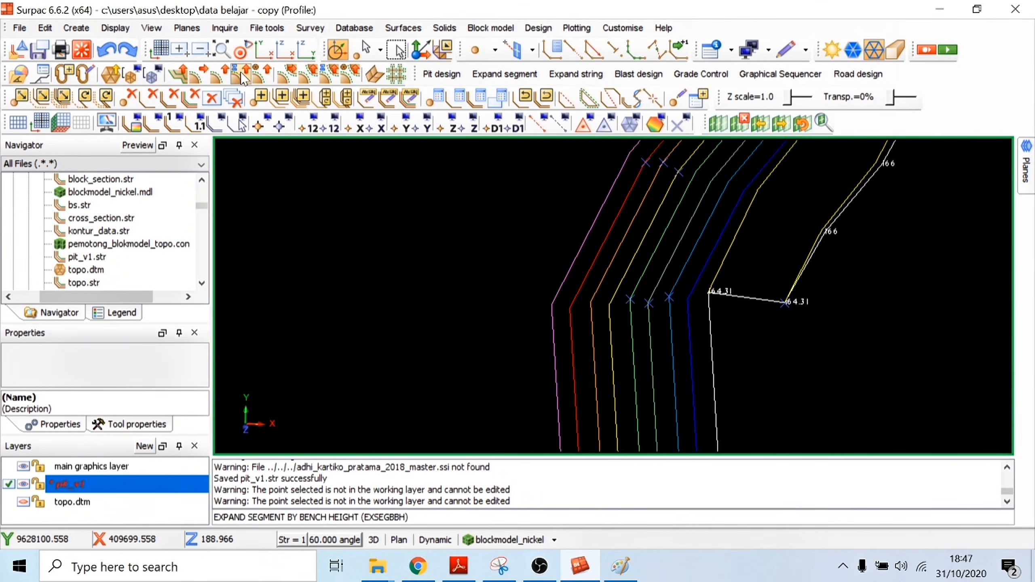
click(219, 78)
click(491, 306)
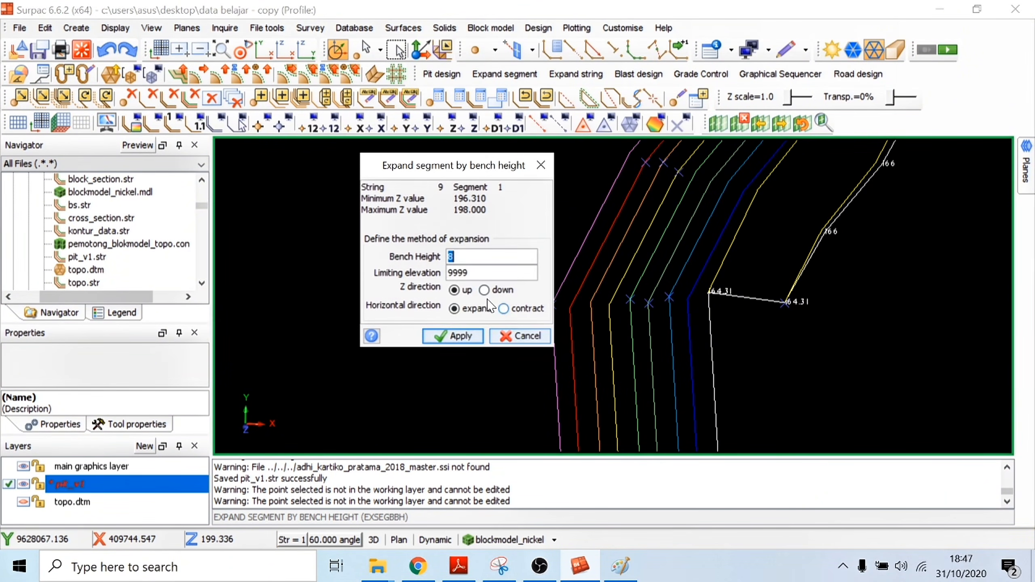
click(464, 337)
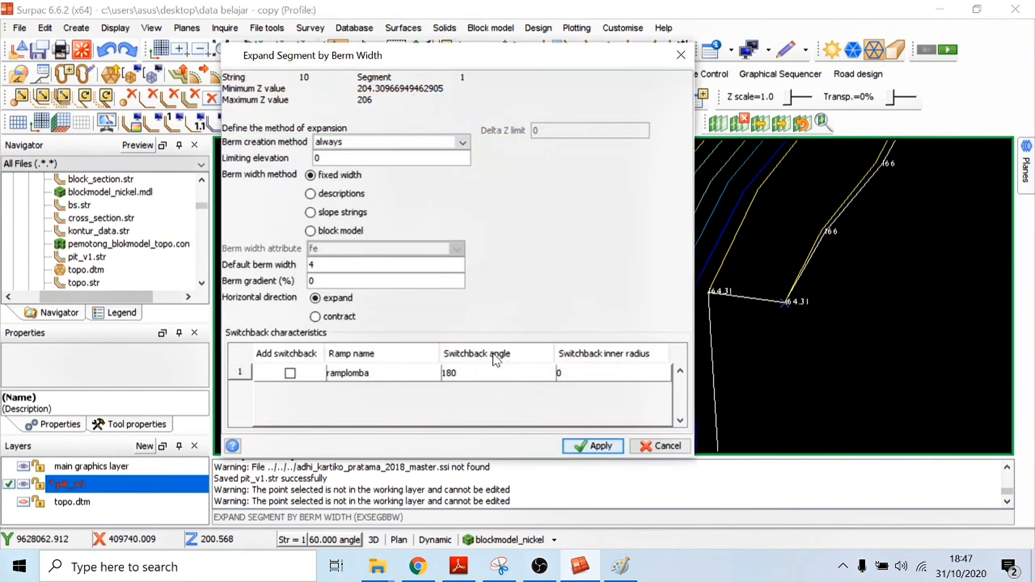
click(581, 446)
- Expand the outermost dark-blue berm string upward by bench height 8, and extend the resulting crest outward by berm width 4
click(217, 79)
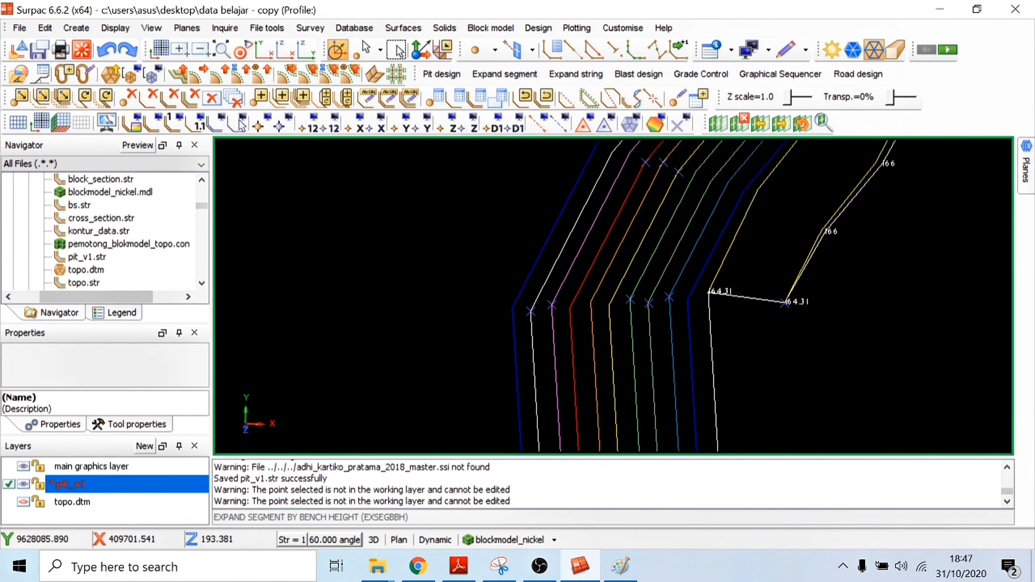
click(457, 335)
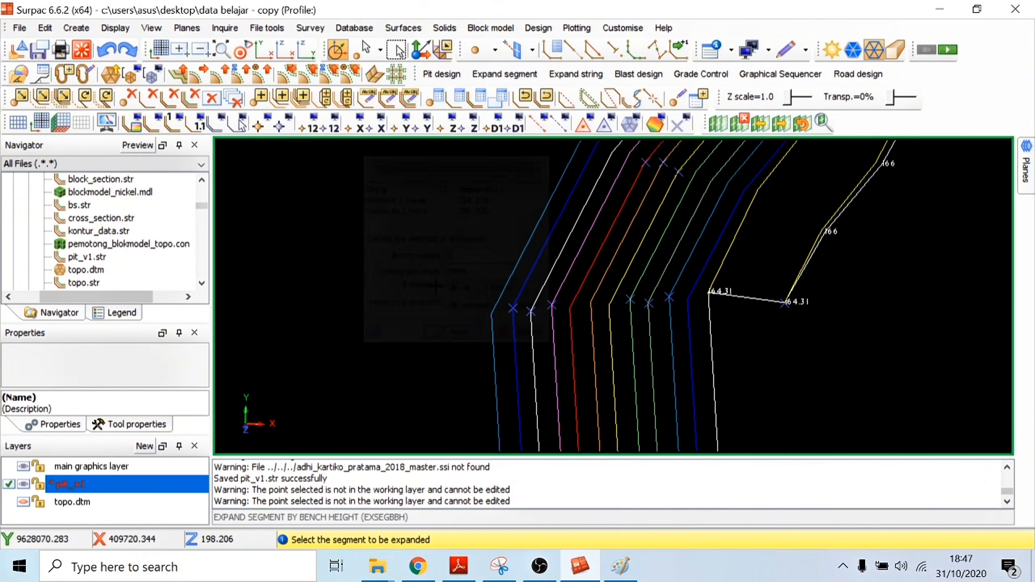
click(195, 76)
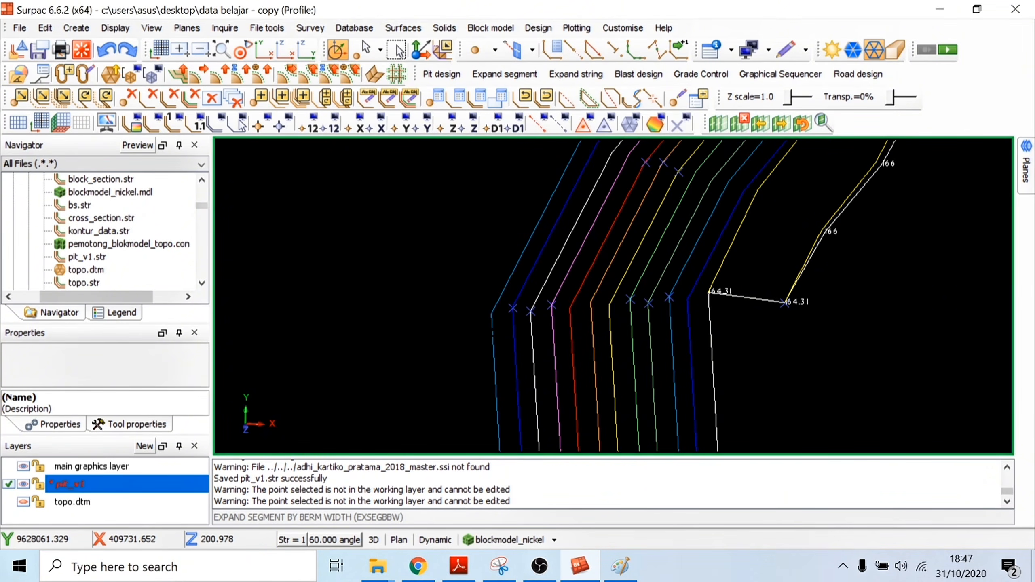
click(493, 334)
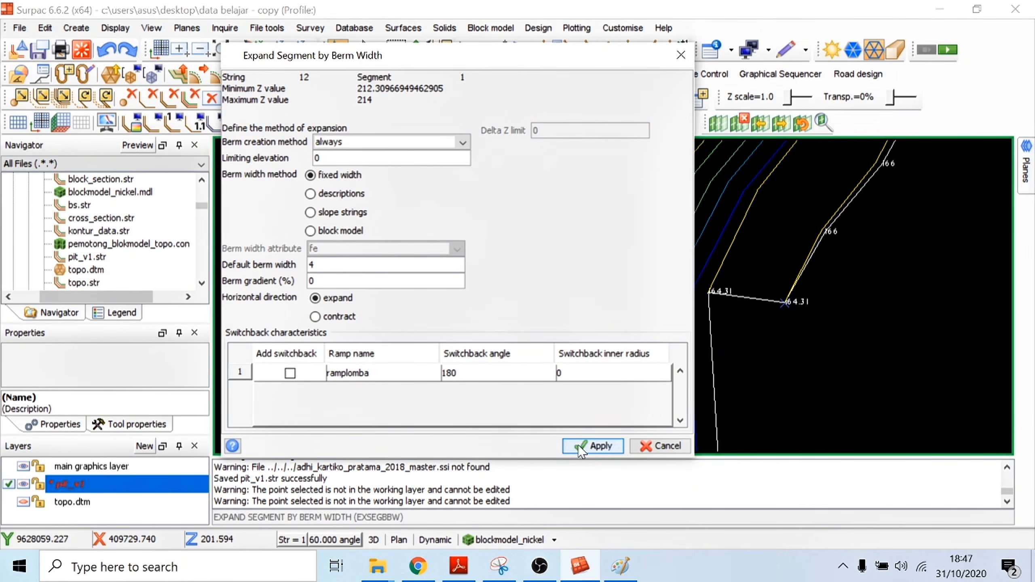
click(593, 445)
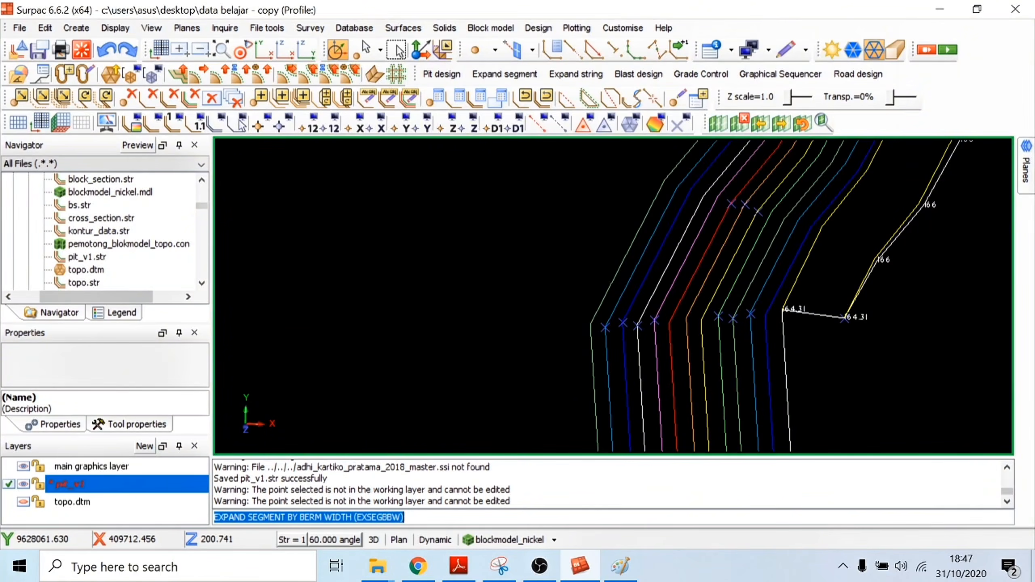
- Save the pit_v1 layer, overwriting the existing pit_v1.str file
right_click(147, 488)
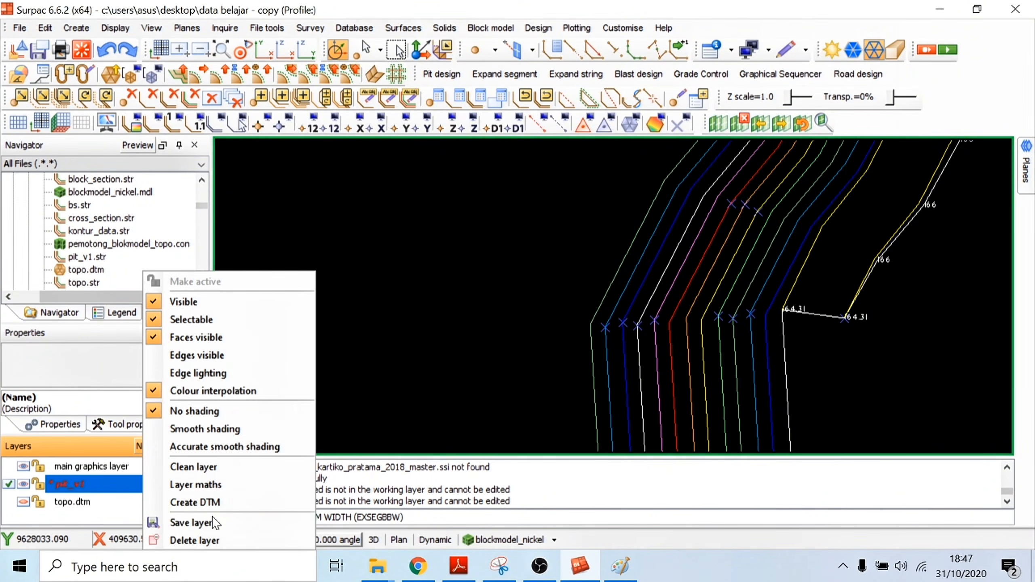
click(192, 523)
click(545, 374)
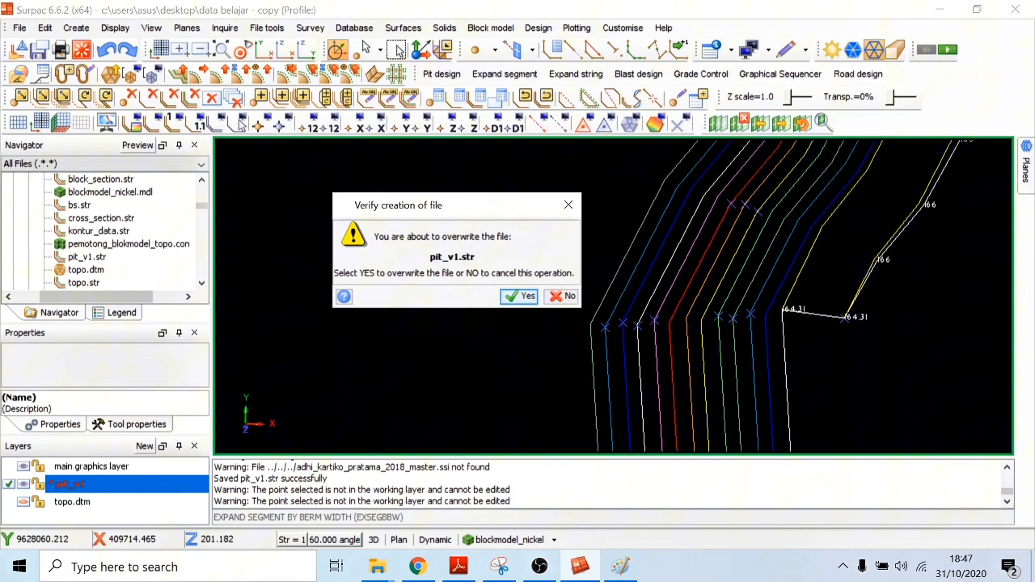
click(524, 295)
- Label all points in the pit_v1 layer with their Z elevations
click(449, 122)
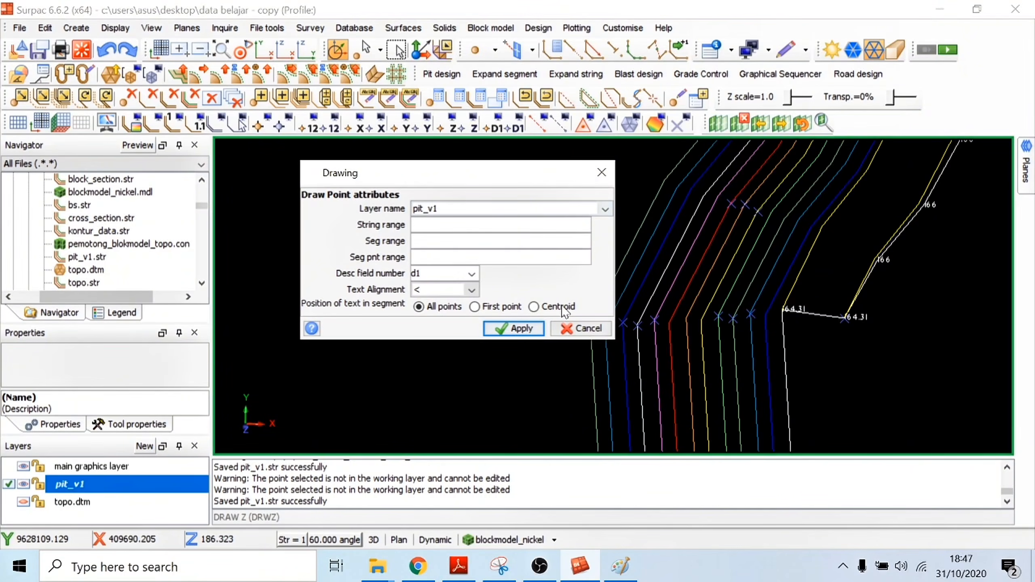
click(526, 329)
scroll(597, 327, up, 5)
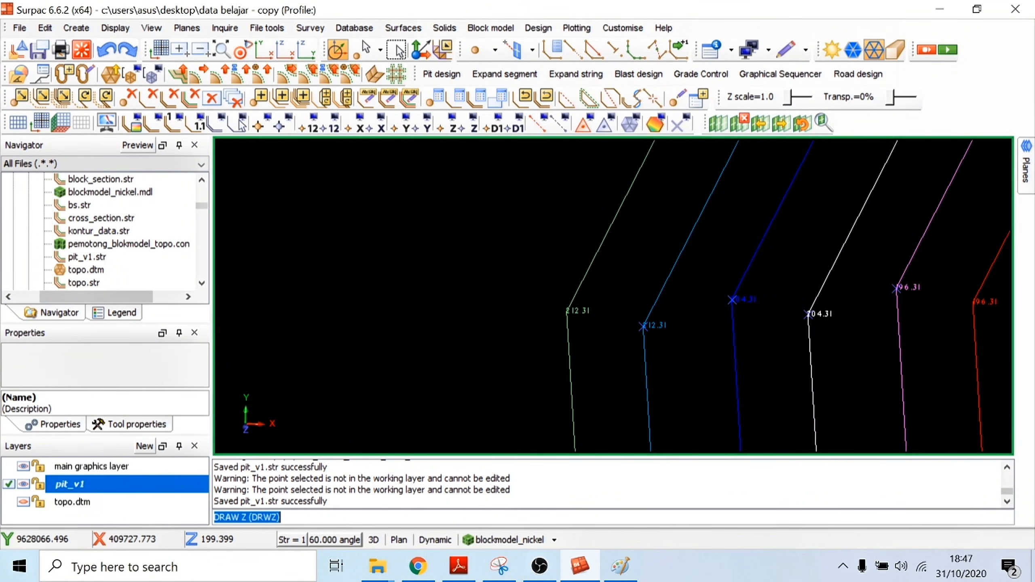
scroll(595, 320, down, 8)
- Draw the blockmodel_nickel block model in the Blocks style together with the pit strings
drag(594, 320, 579, 261)
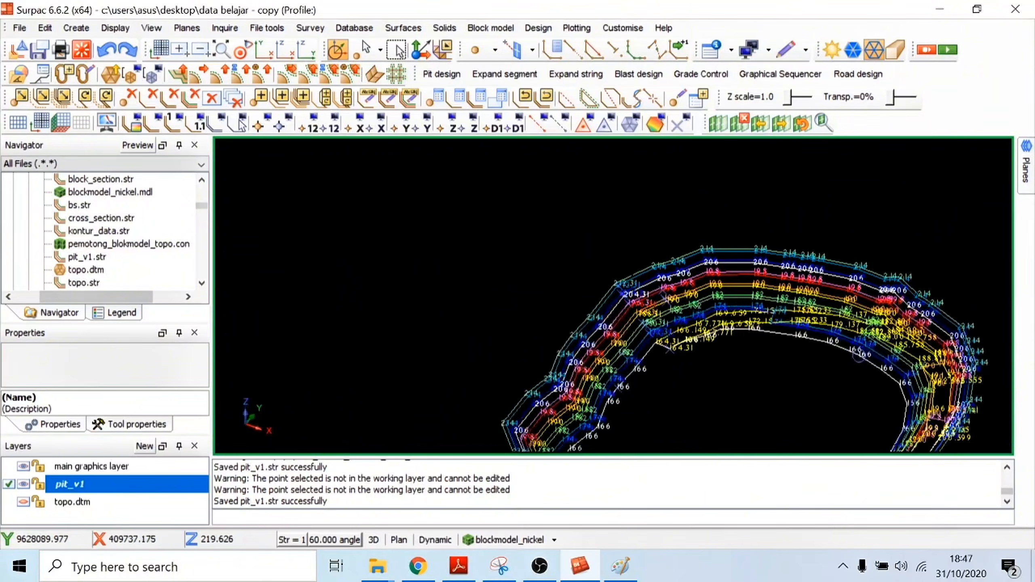
click(506, 539)
click(493, 386)
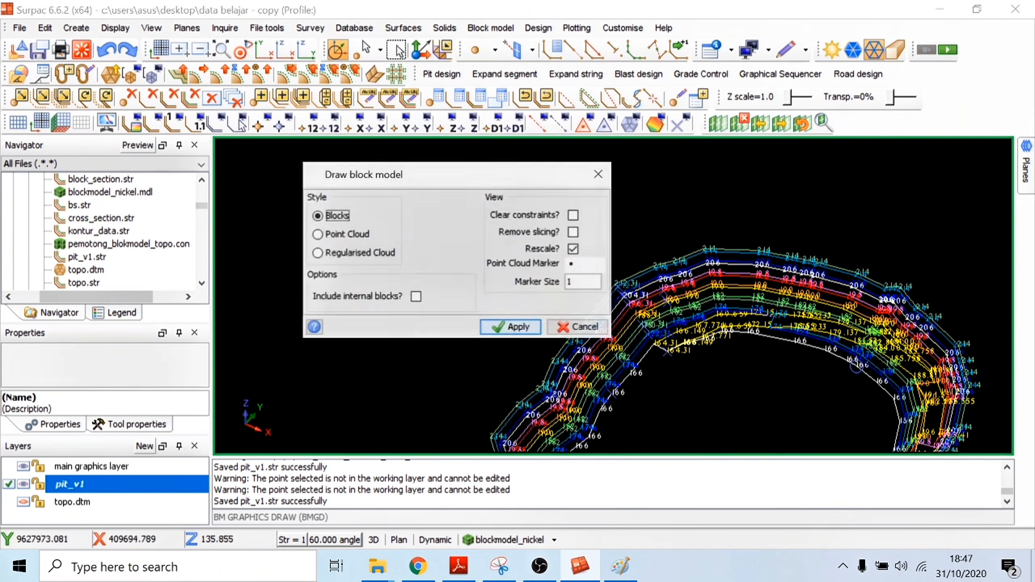
click(511, 327)
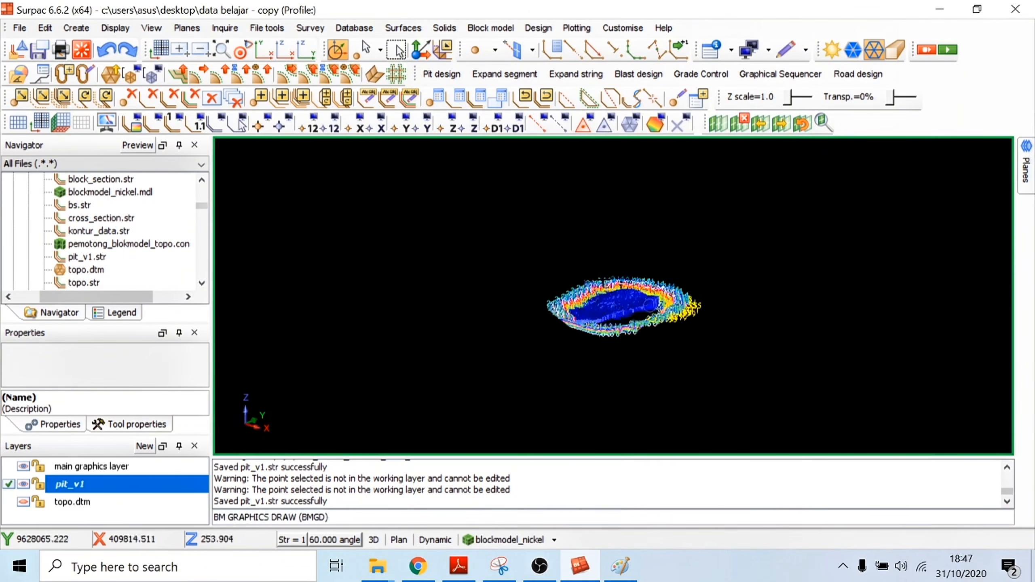
- Examine how the pit strings surround the nickel blocks and where the ramp reaches the outermost bench, from several angles
drag(650, 306, 748, 284)
scroll(669, 308, up, 5)
scroll(766, 259, down, 3)
scroll(769, 285, up, 4)
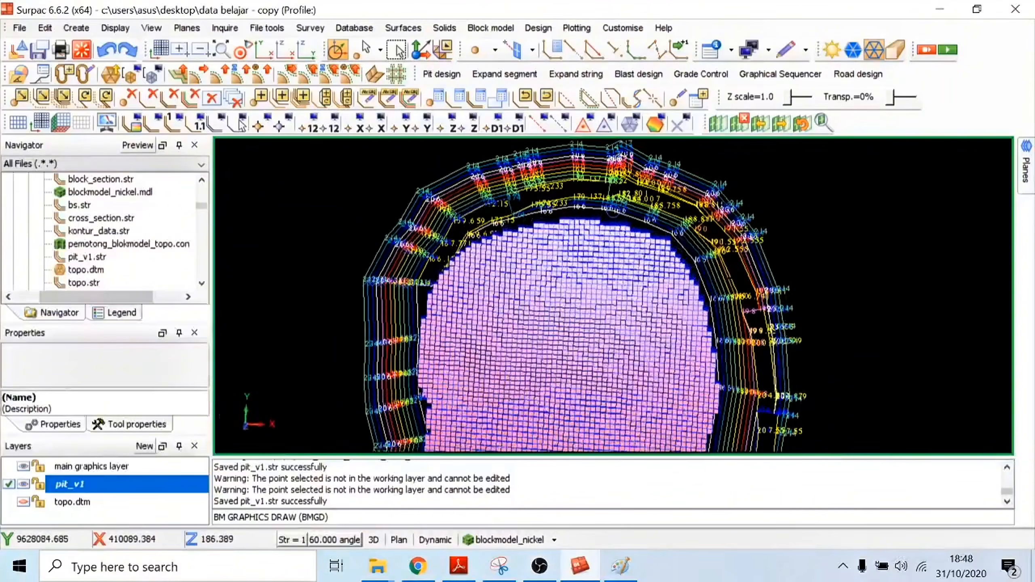
drag(613, 212, 603, 206)
drag(682, 287, 786, 289)
scroll(786, 290, up, 8)
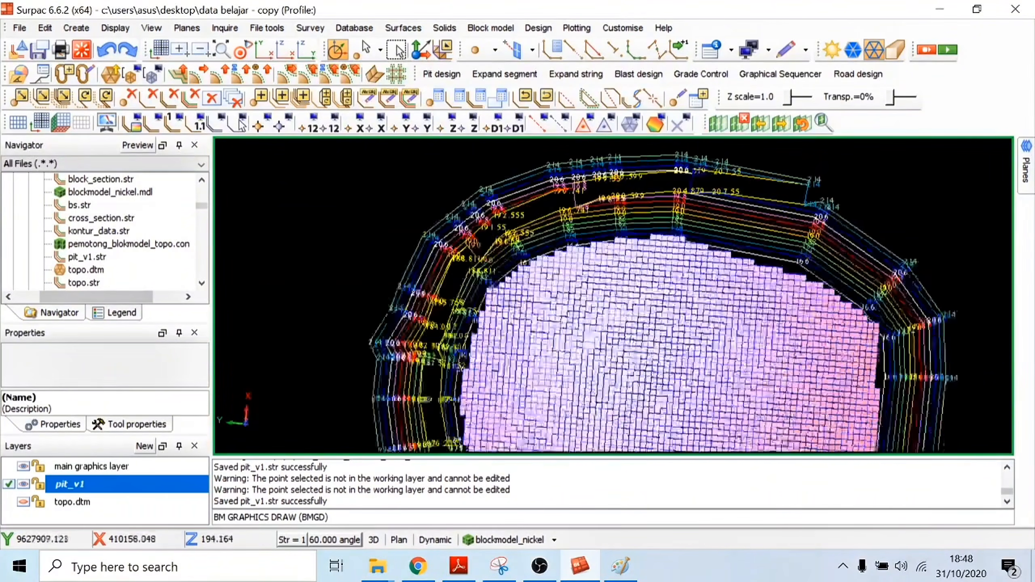
scroll(786, 290, down, 4)
scroll(709, 269, up, 5)
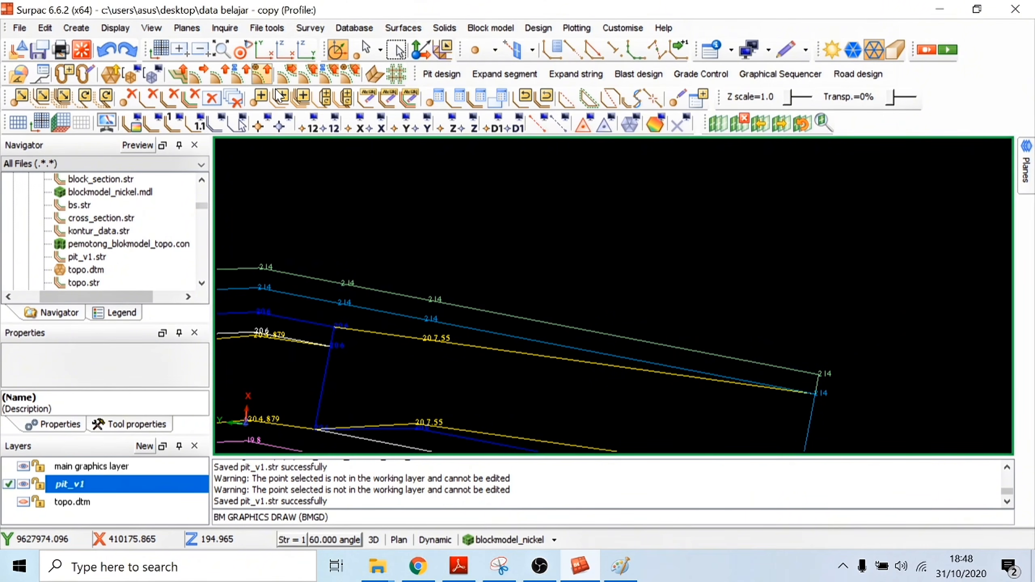
scroll(498, 314, down, 5)
scroll(512, 323, up, 5)
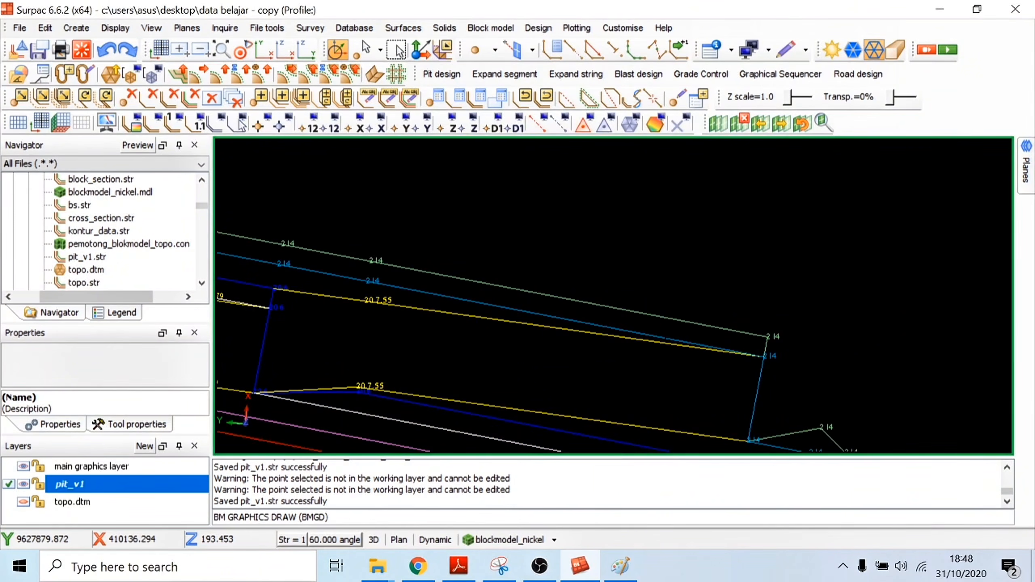
scroll(613, 296, down, 8)
drag(489, 400, 456, 311)
scroll(457, 311, up, 5)
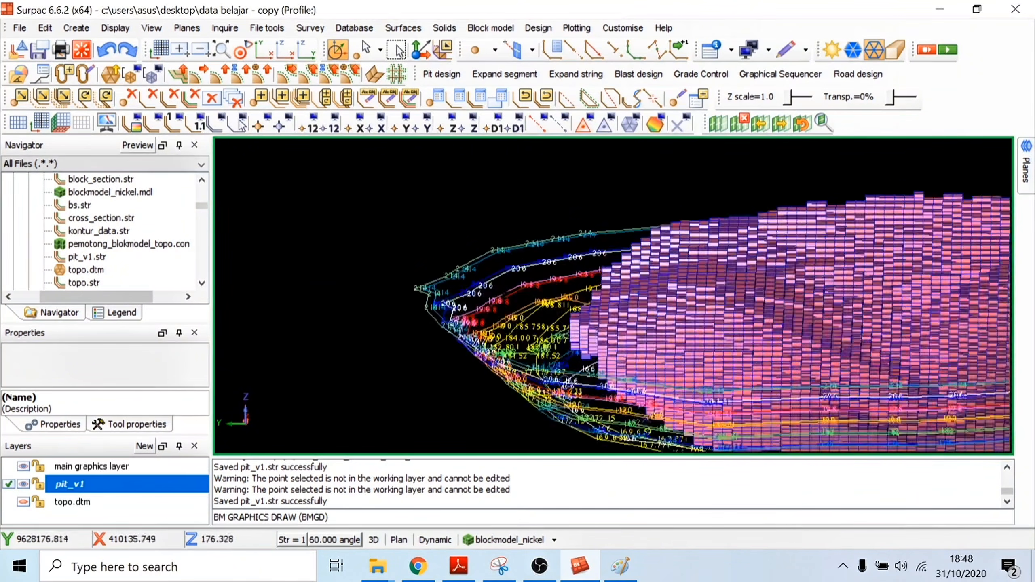
scroll(509, 310, up, 1)
scroll(652, 310, down, 6)
drag(652, 260, 664, 330)
scroll(664, 330, up, 5)
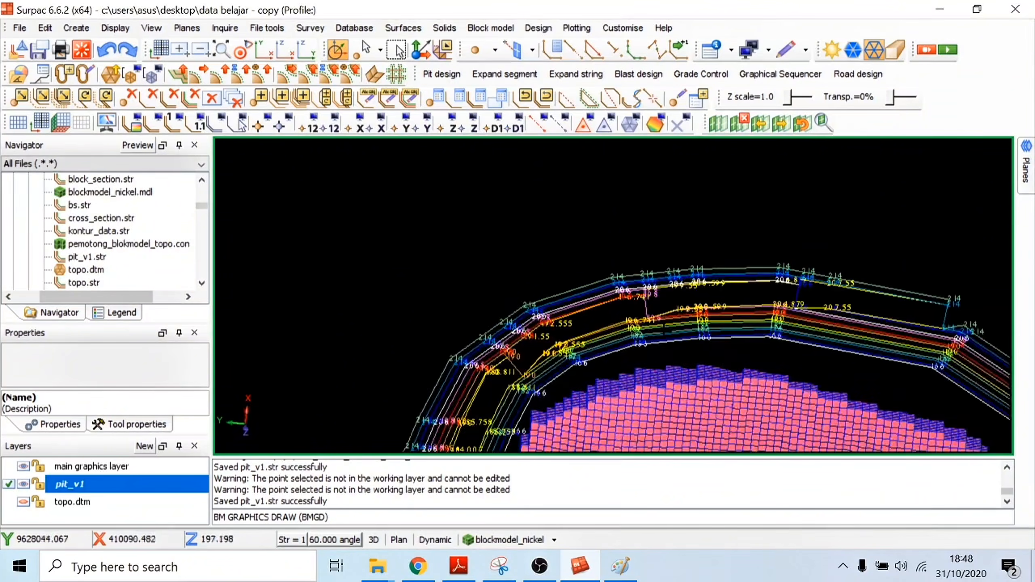
scroll(613, 296, up, 2)
scroll(613, 296, down, 4)
scroll(613, 296, up, 3)
scroll(614, 296, down, 2)
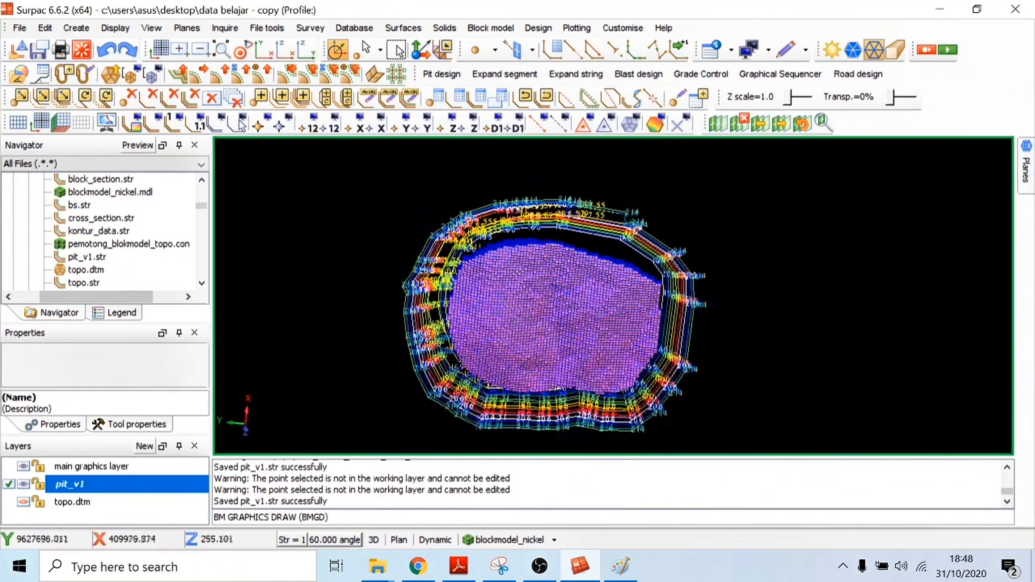
scroll(662, 257, up, 4)
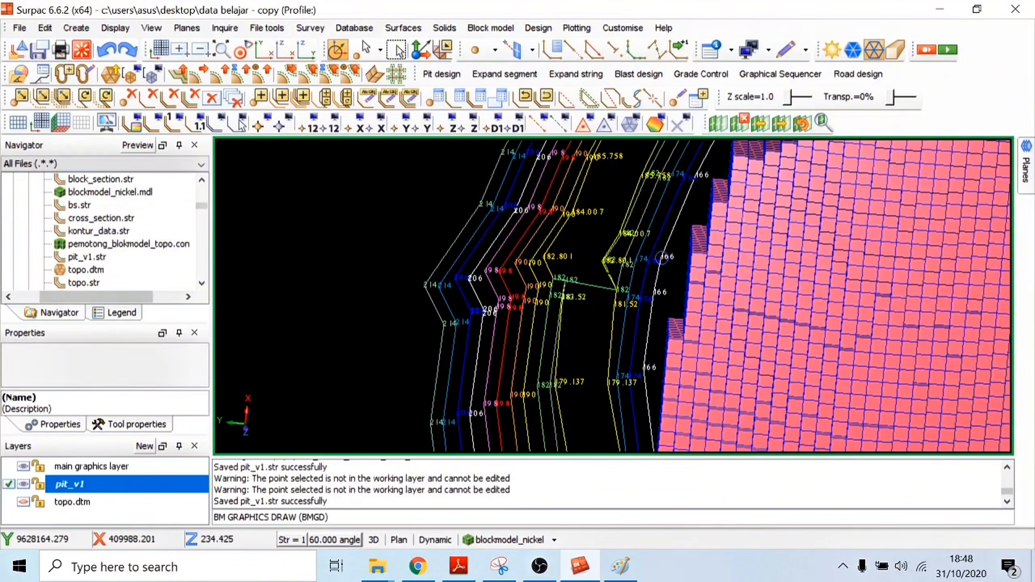
scroll(663, 258, down, 4)
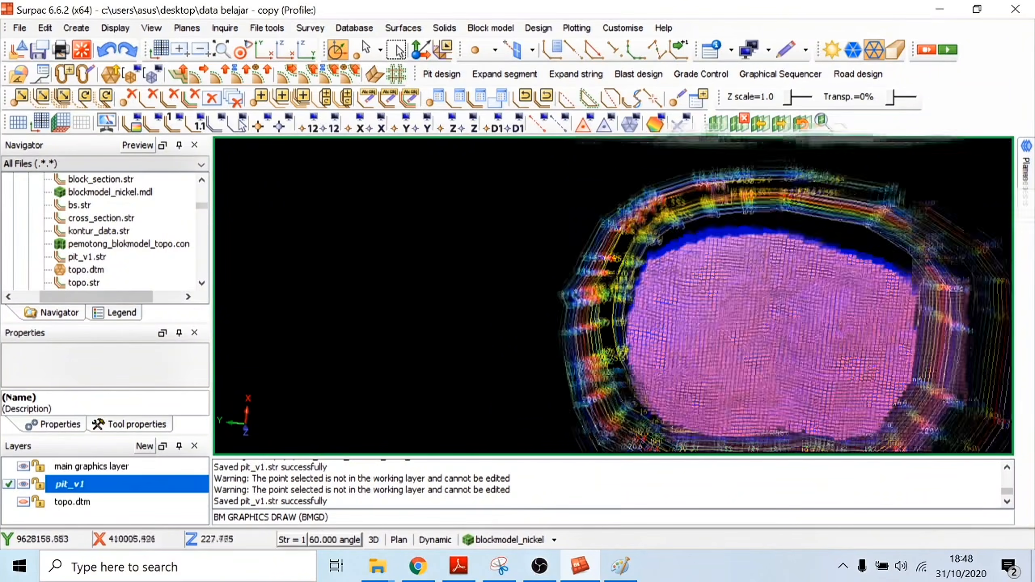
scroll(662, 310, up, 4)
scroll(663, 310, down, 4)
scroll(840, 206, up, 4)
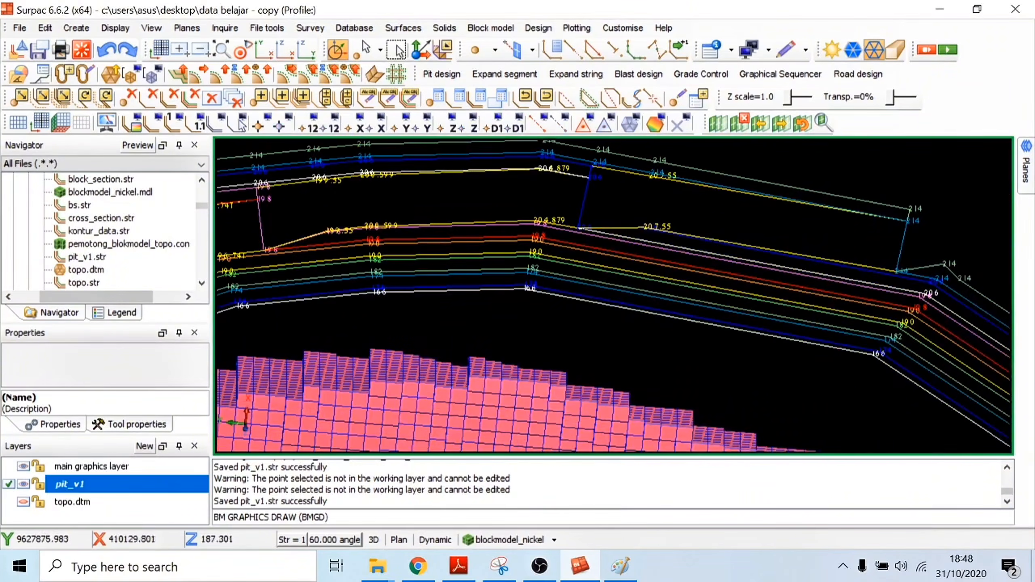
scroll(613, 296, down, 1)
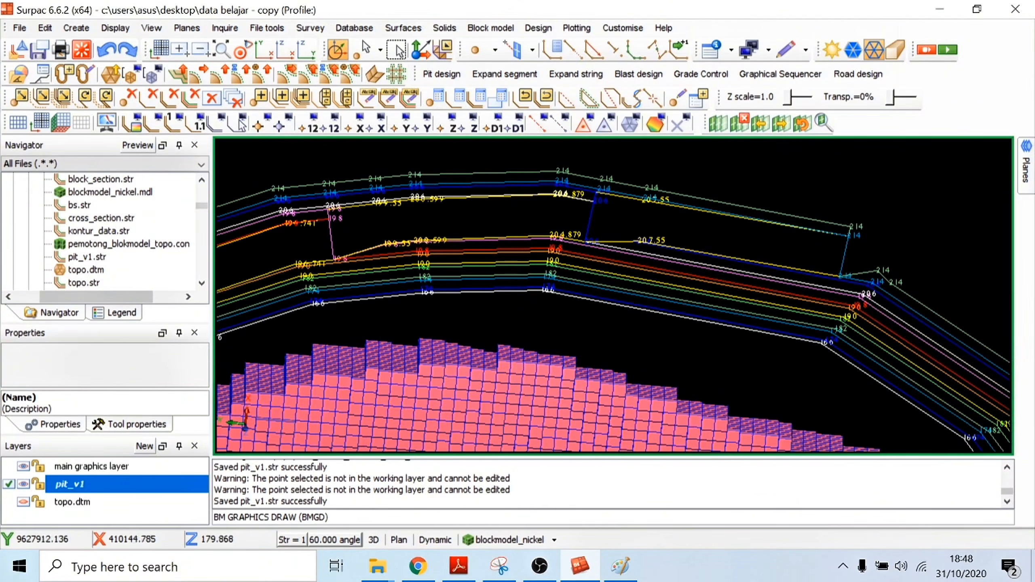
- Expand the outermost green berm string at elevation 214 upward by bench height 8, and extend its new crest outward by berm width 4
click(226, 76)
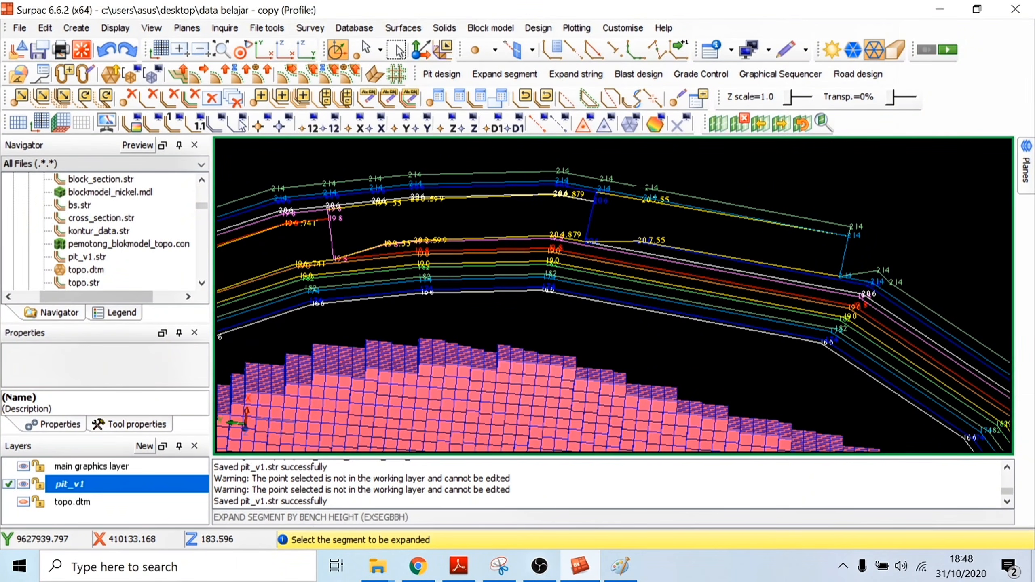
click(646, 188)
click(452, 336)
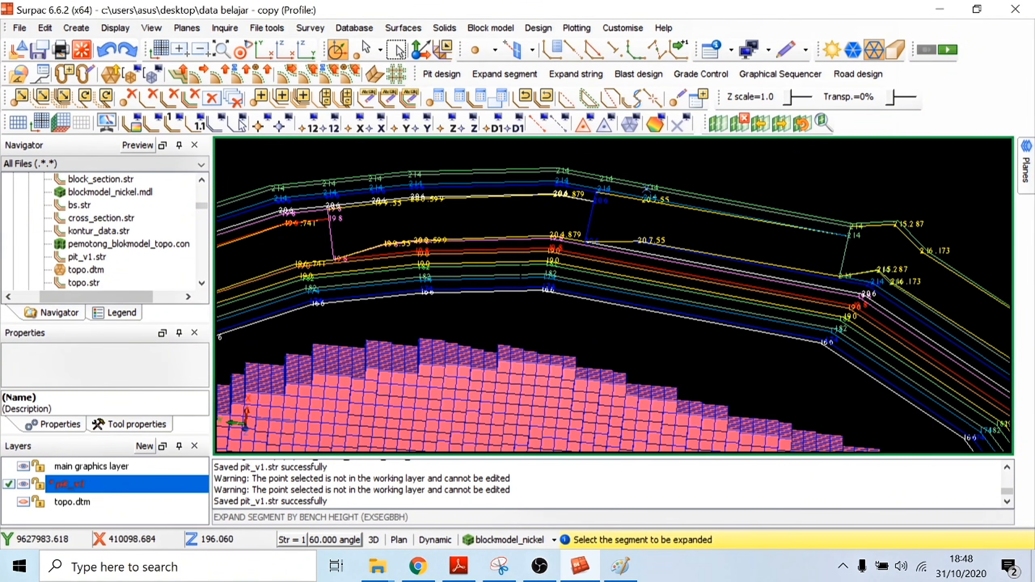
scroll(612, 296, down, 5)
drag(674, 237, 705, 323)
scroll(734, 241, up, 3)
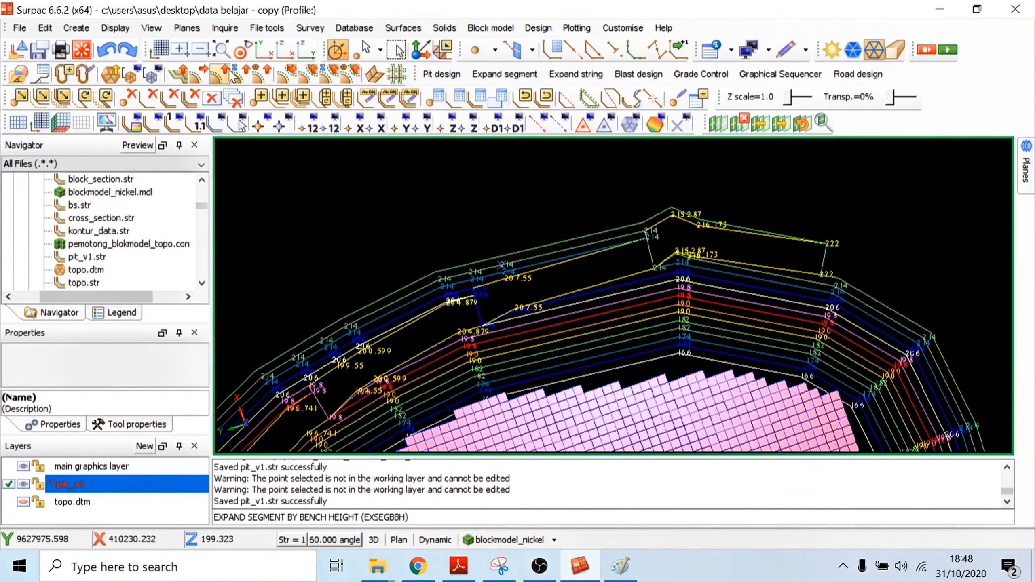
click(203, 77)
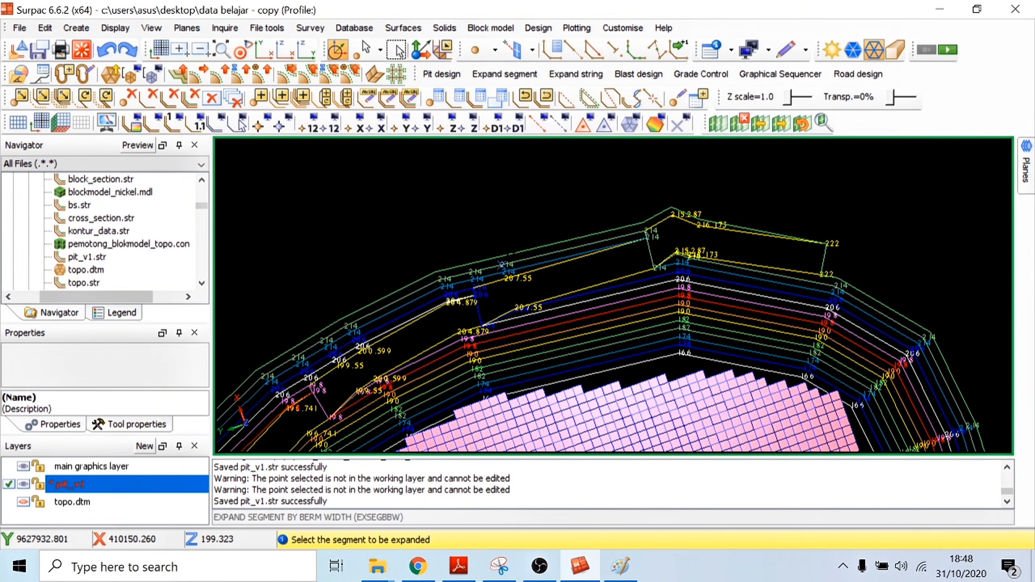
click(506, 256)
click(578, 443)
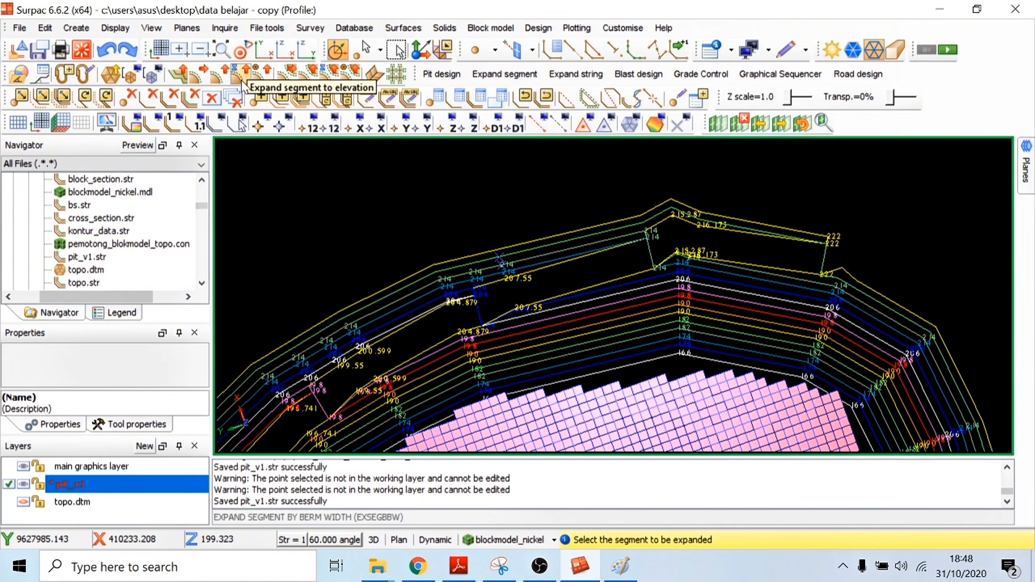
click(225, 76)
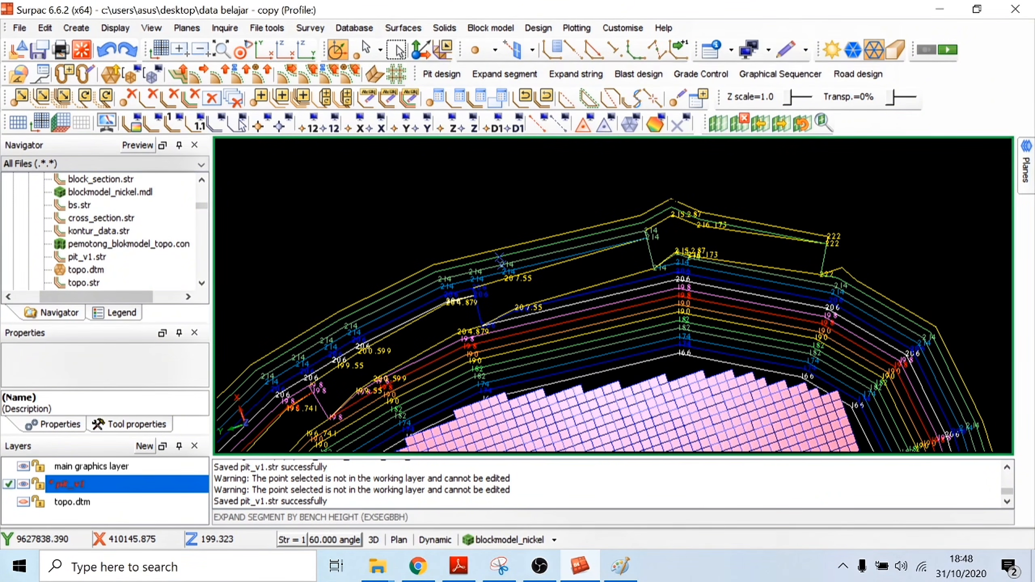
scroll(833, 231, up, 5)
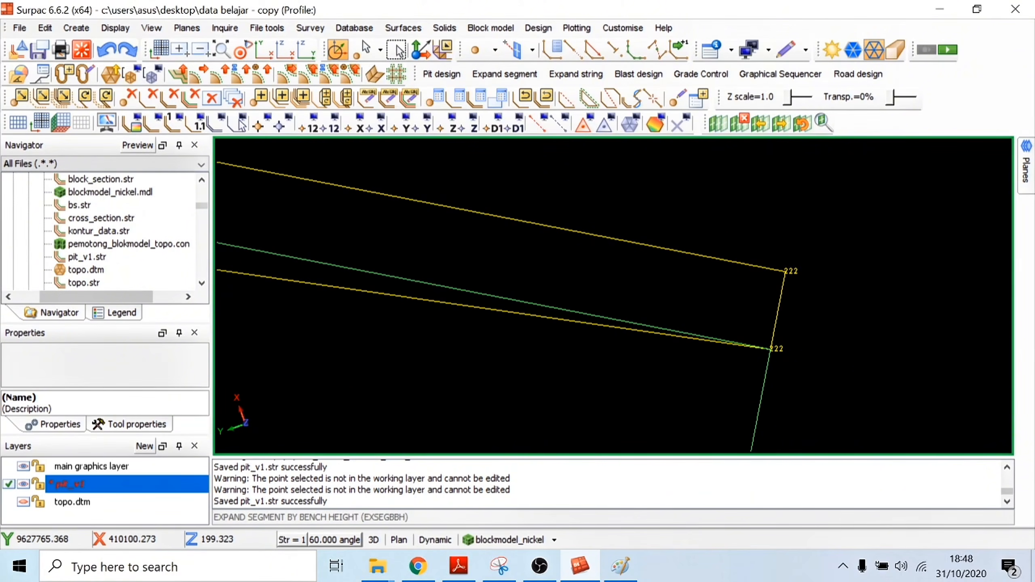
key(Escape)
scroll(798, 261, down, 3)
scroll(622, 297, down, 3)
drag(587, 380, 542, 222)
scroll(377, 304, down, 5)
drag(377, 303, 489, 367)
scroll(489, 367, up, 8)
scroll(649, 318, up, 3)
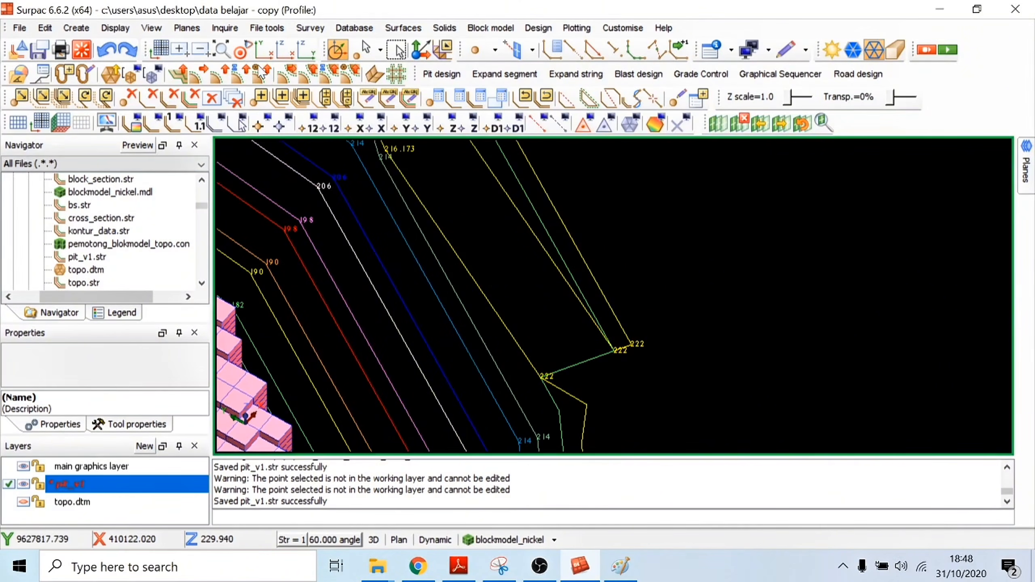
click(236, 77)
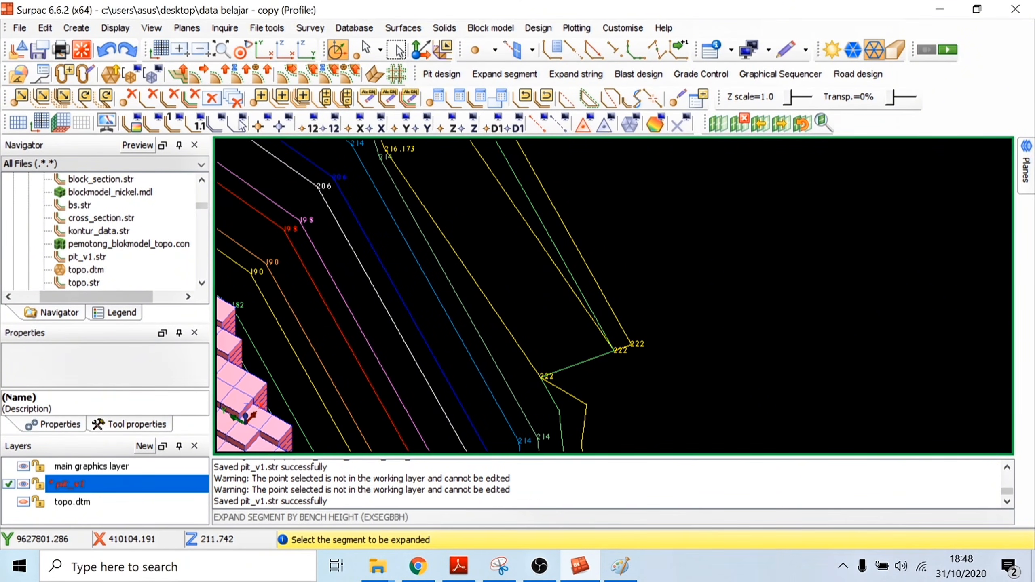
scroll(609, 303, down, 9)
key(Escape)
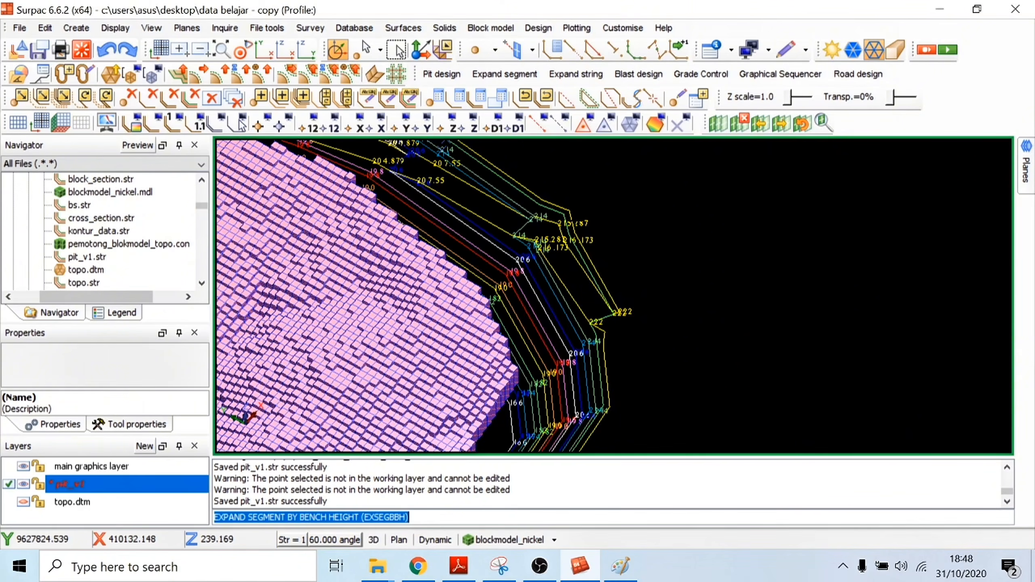
- Expand the outermost yellow berm string at elevation 222 upward by bench height 8, continuing the ramp
drag(456, 285, 428, 290)
scroll(606, 303, up, 5)
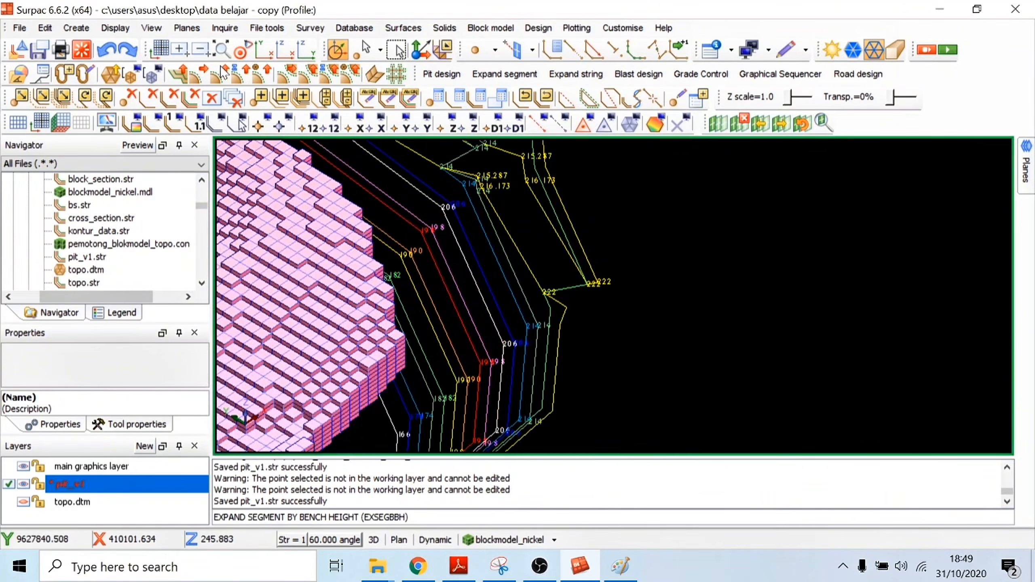
click(217, 77)
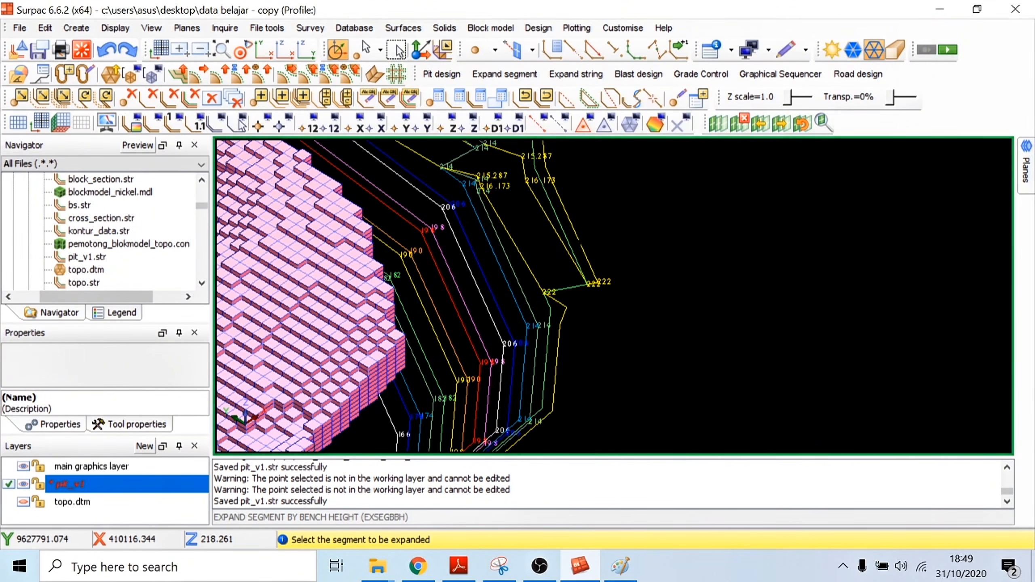
click(600, 284)
click(466, 339)
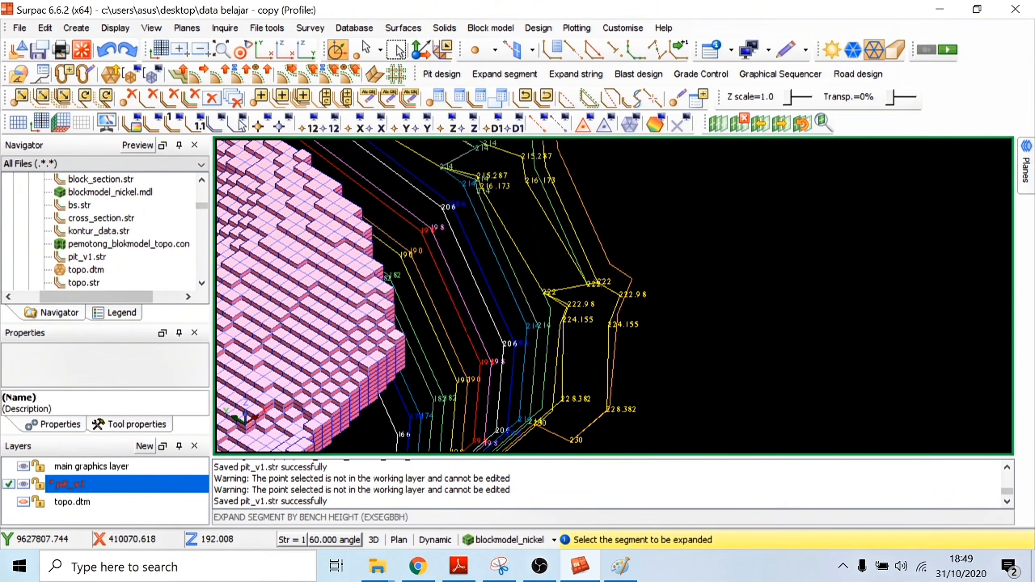
- Extend the outermost orange crest string outward by a fixed berm width of 4 with a berm gradient of 0%
scroll(607, 294, down, 5)
key(Escape)
drag(608, 294, 656, 346)
scroll(661, 310, up, 3)
scroll(668, 265, down, 2)
scroll(735, 265, up, 4)
scroll(735, 265, down, 2)
scroll(571, 314, down, 2)
scroll(653, 318, up, 3)
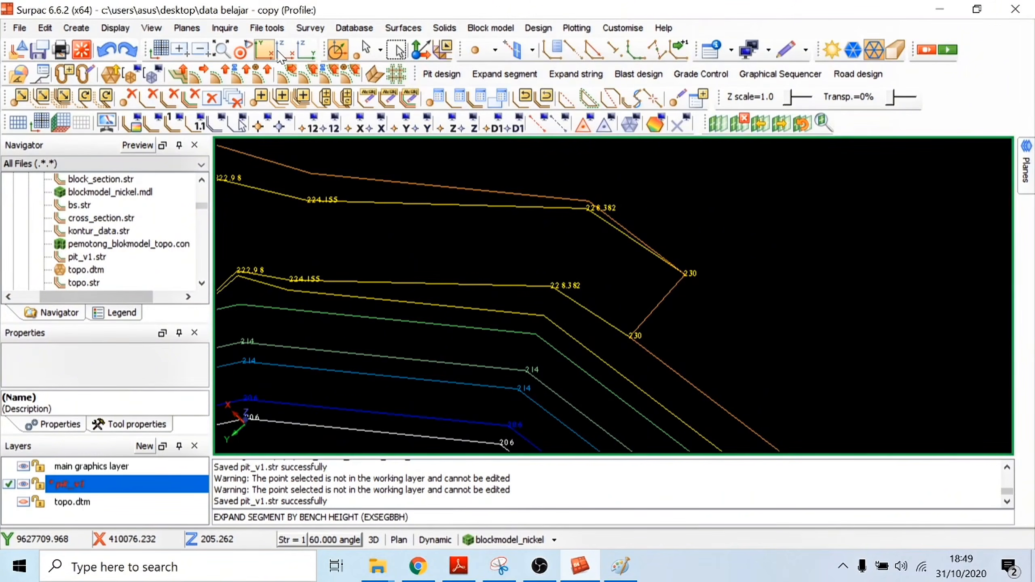
click(197, 76)
click(310, 174)
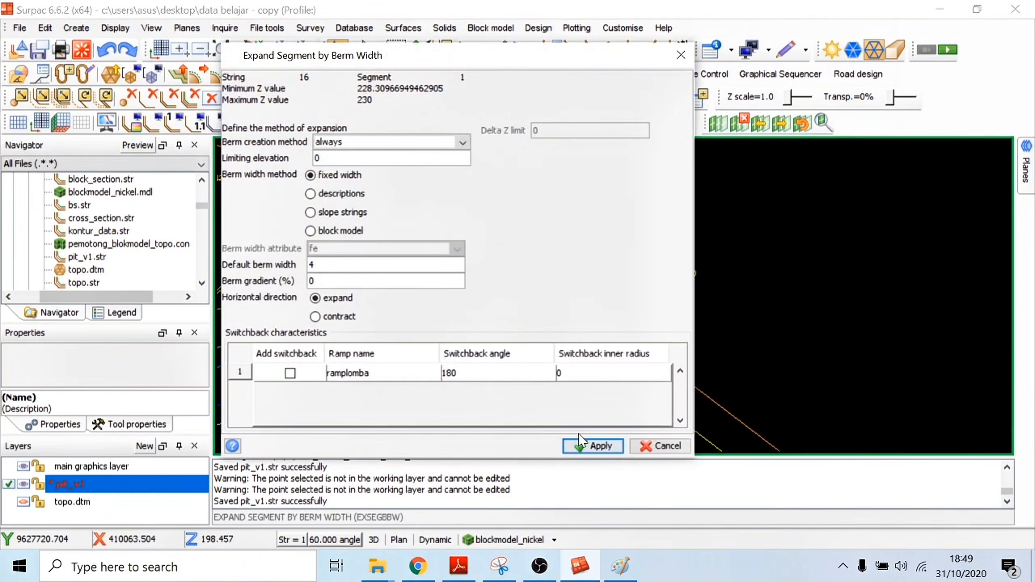
click(591, 444)
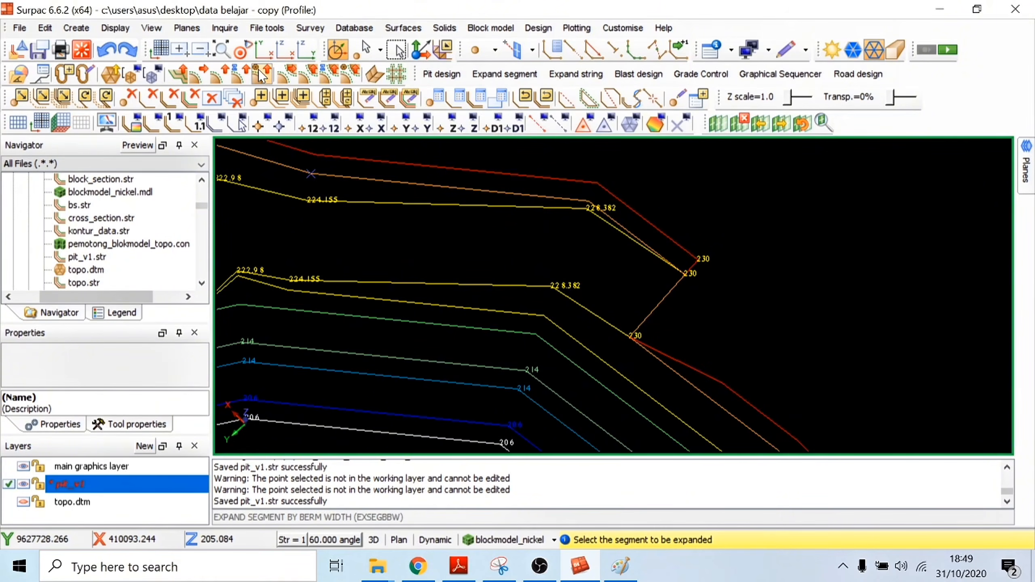
- Expand the outermost red berm string at elevation 230 upward by bench height 8, continuing the ramp
click(223, 77)
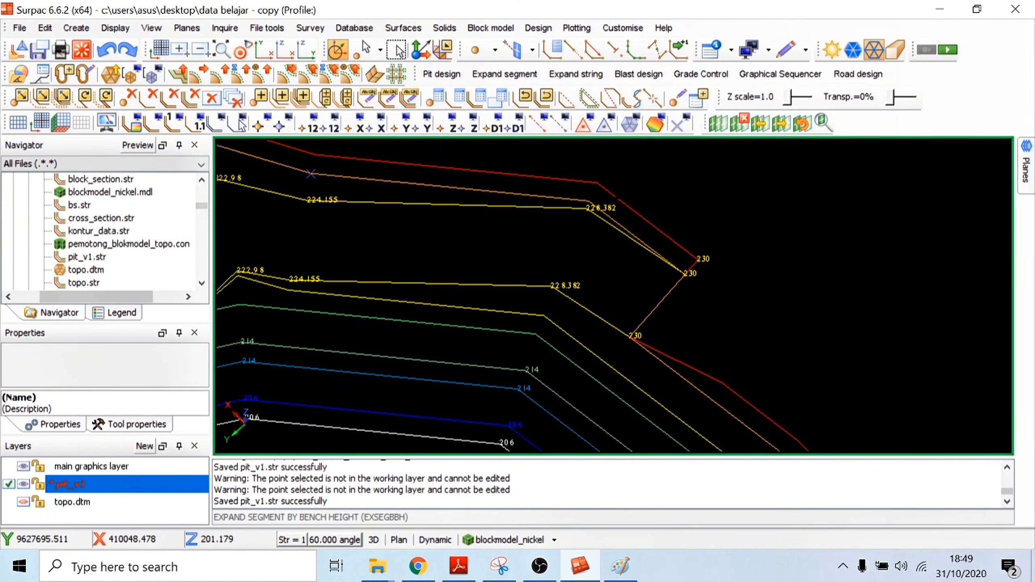
click(617, 199)
click(458, 335)
scroll(564, 306, down, 5)
key(Escape)
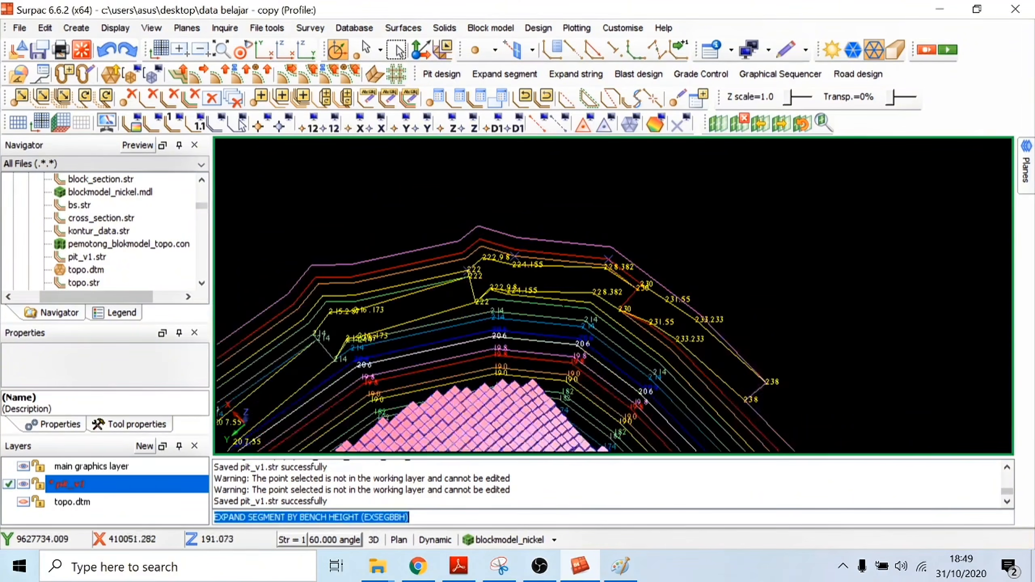
- Examine the expanded pit strings around the nickel blocks from several angles, including the ramp end at the outermost crest
drag(571, 326, 494, 281)
scroll(510, 253, down, 4)
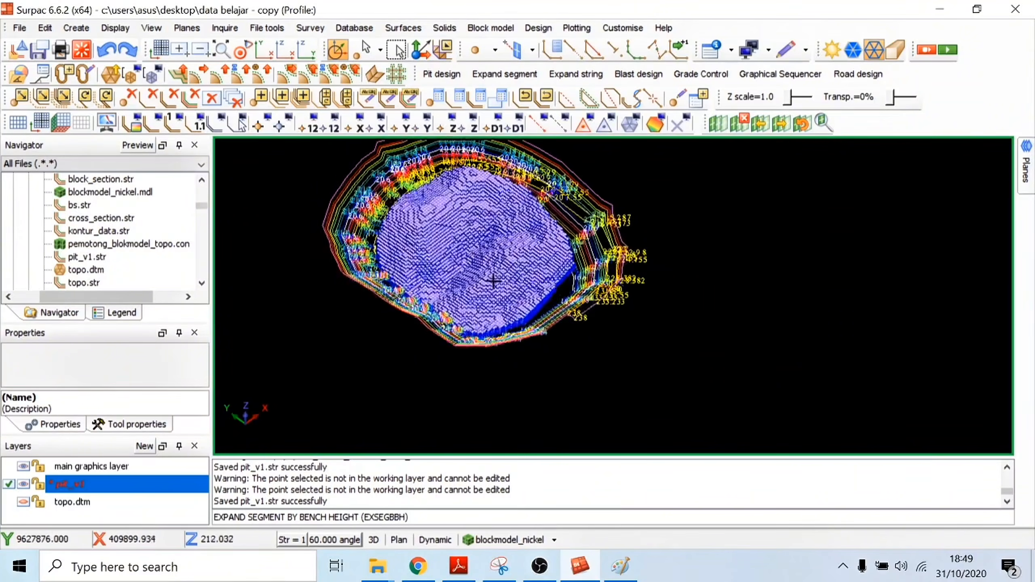
middle_drag(493, 281, 494, 239)
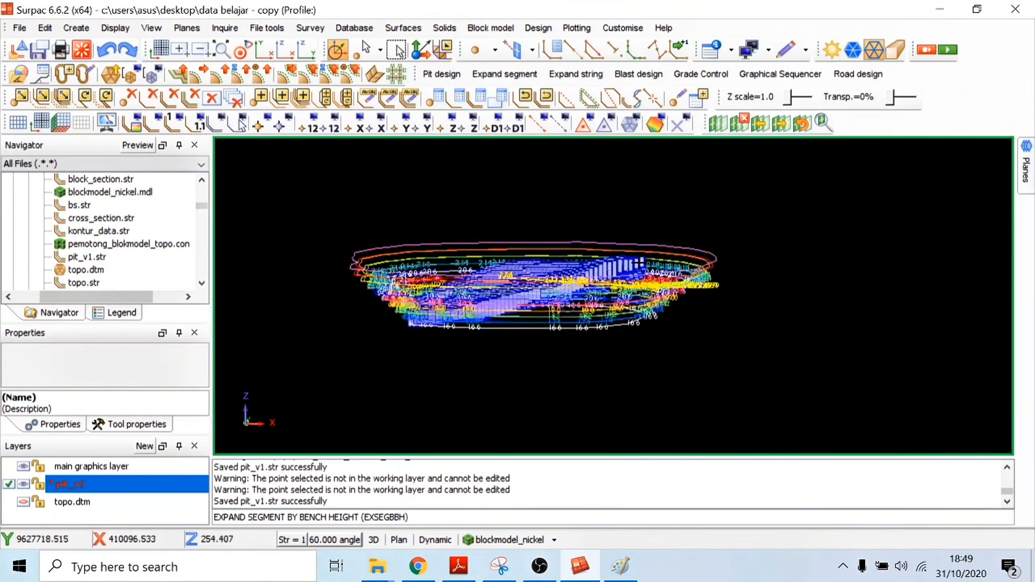
drag(638, 263, 452, 318)
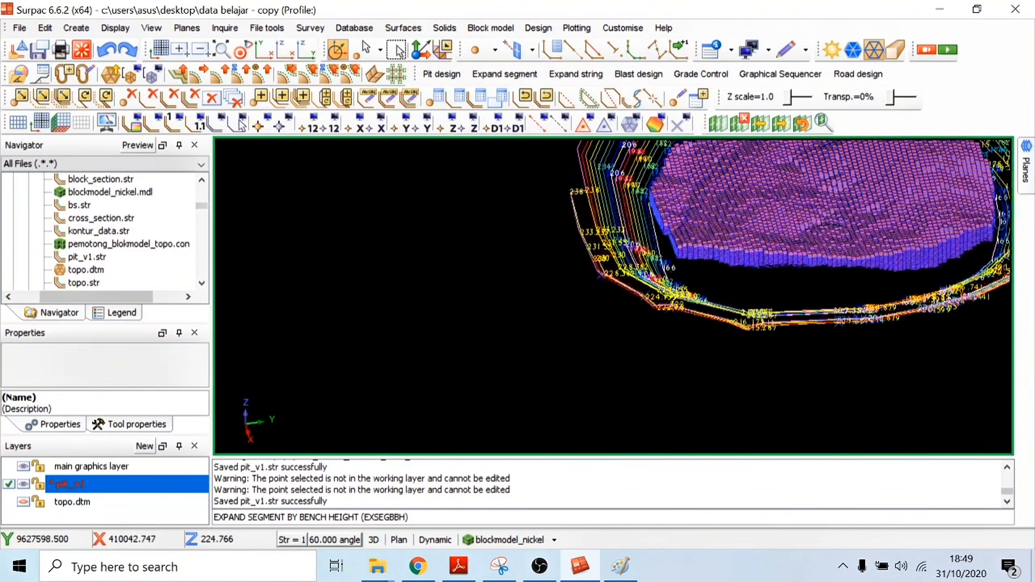
drag(646, 299, 461, 327)
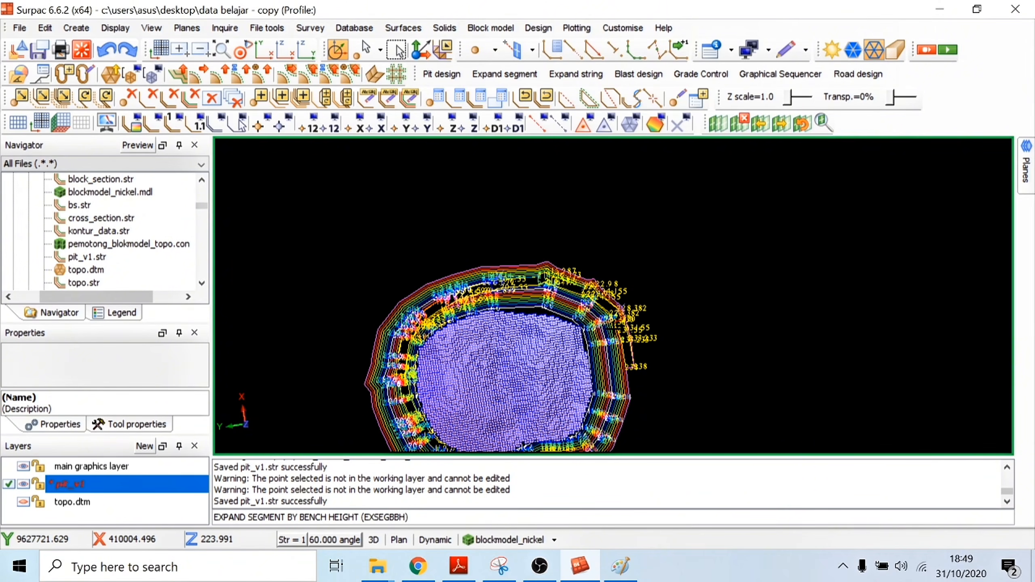
scroll(611, 302, up, 3)
scroll(612, 302, down, 3)
drag(579, 326, 615, 298)
scroll(616, 298, up, 3)
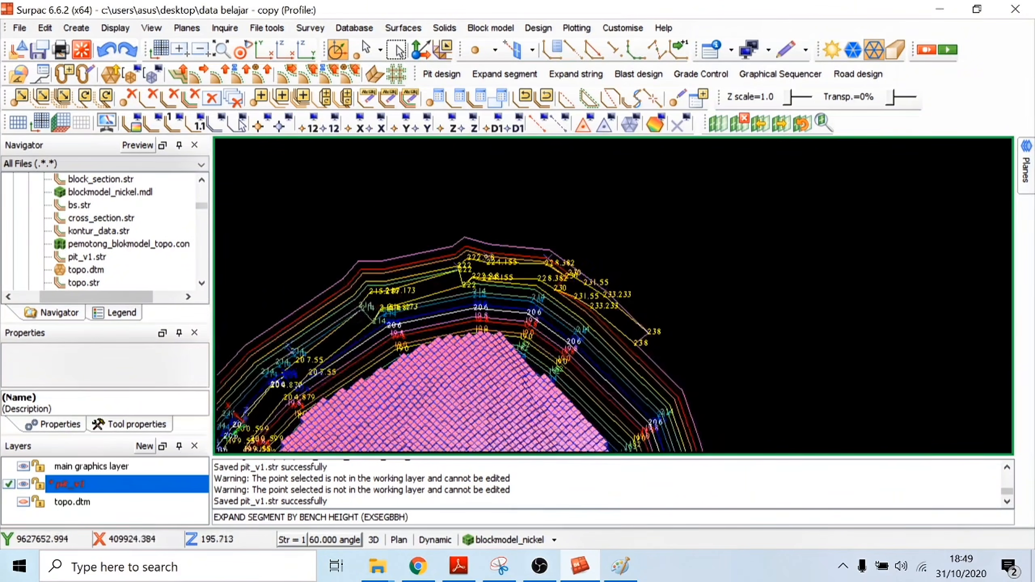
scroll(636, 327, up, 6)
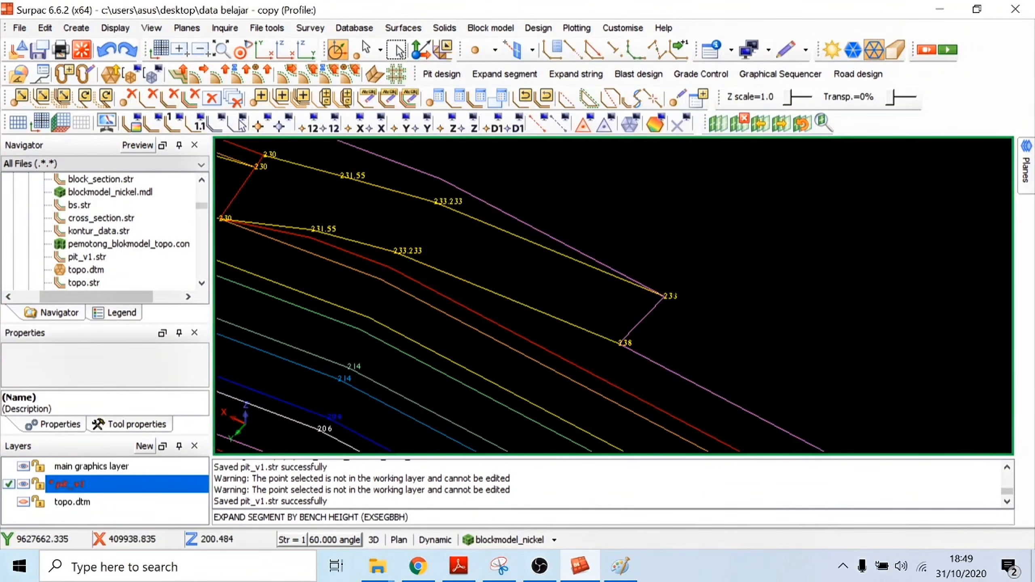
scroll(373, 160, up, 2)
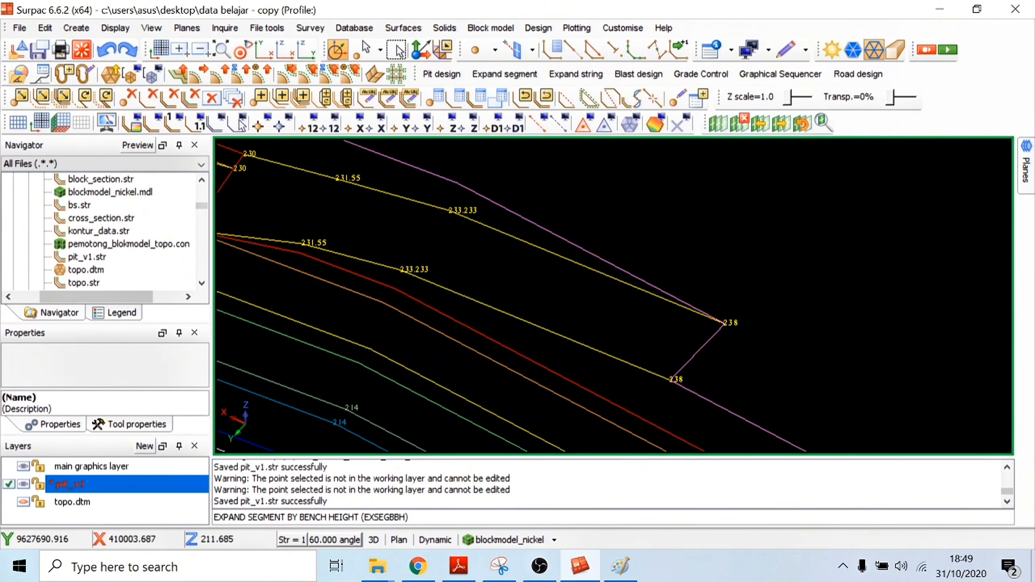
- Extend the outermost magenta crest string at elevation 238 outward by a fixed berm width of 4 with a berm gradient of 0%
click(226, 79)
key(Escape)
scroll(391, 192, down, 5)
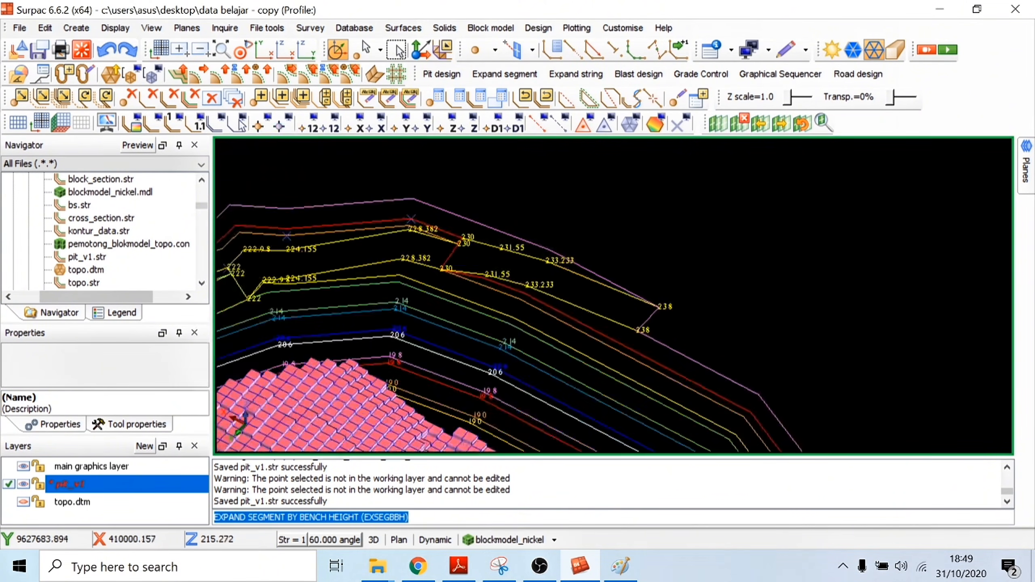
click(198, 76)
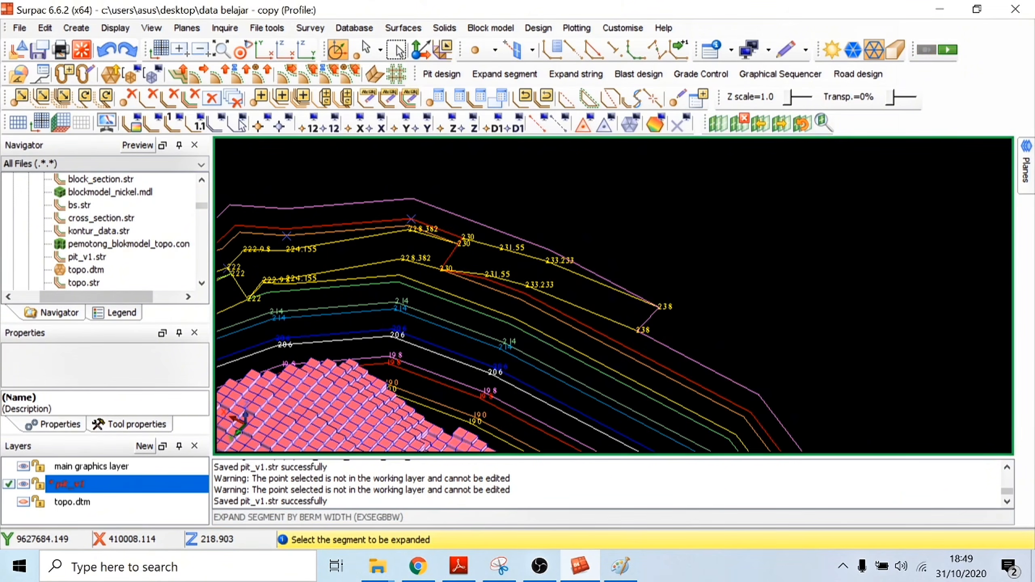
click(546, 259)
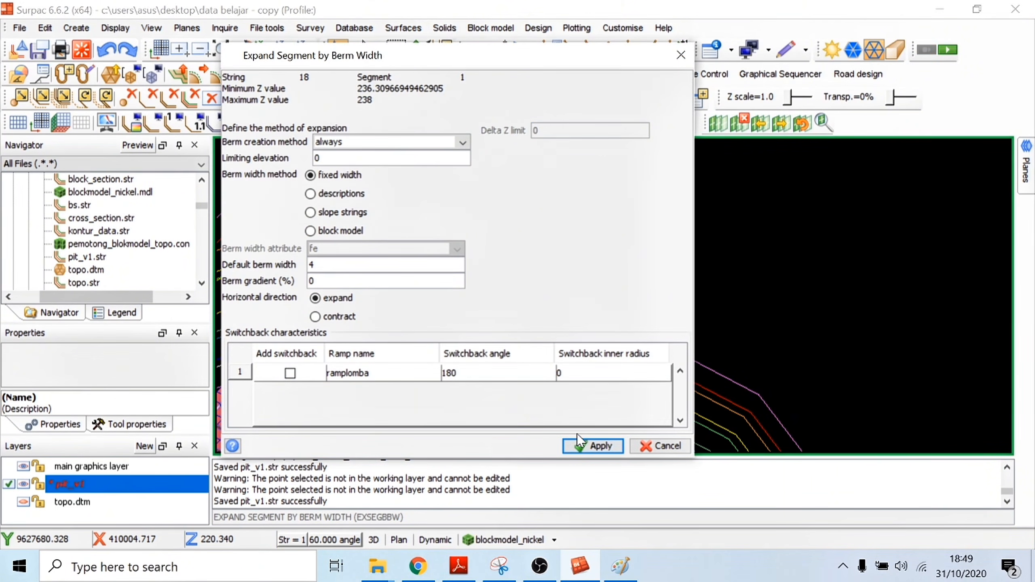
click(579, 444)
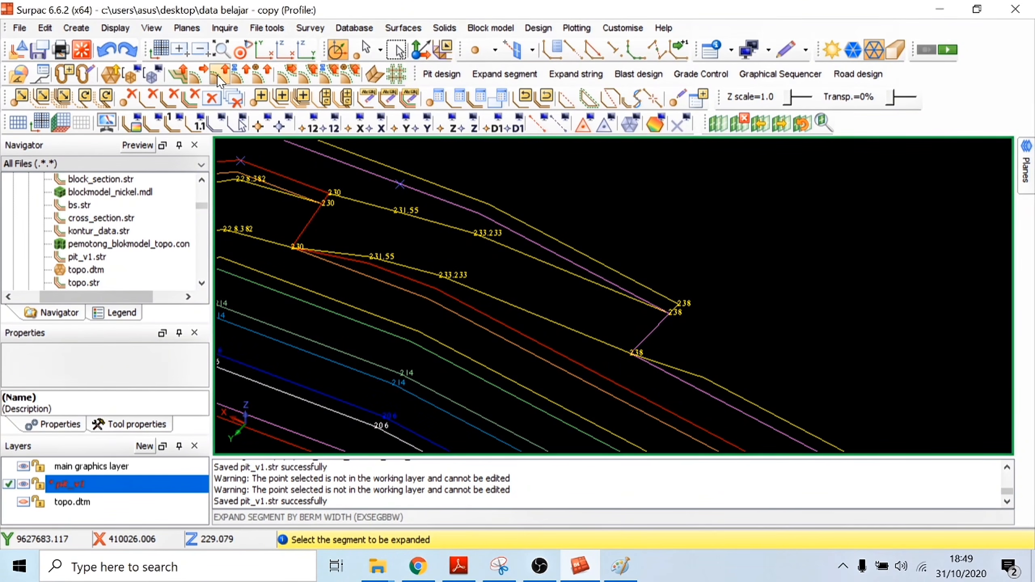
- Expand the outermost yellow berm string at elevation 238 upward by bench height 8, and extend its new white crest outward by berm width 4
click(218, 76)
click(484, 203)
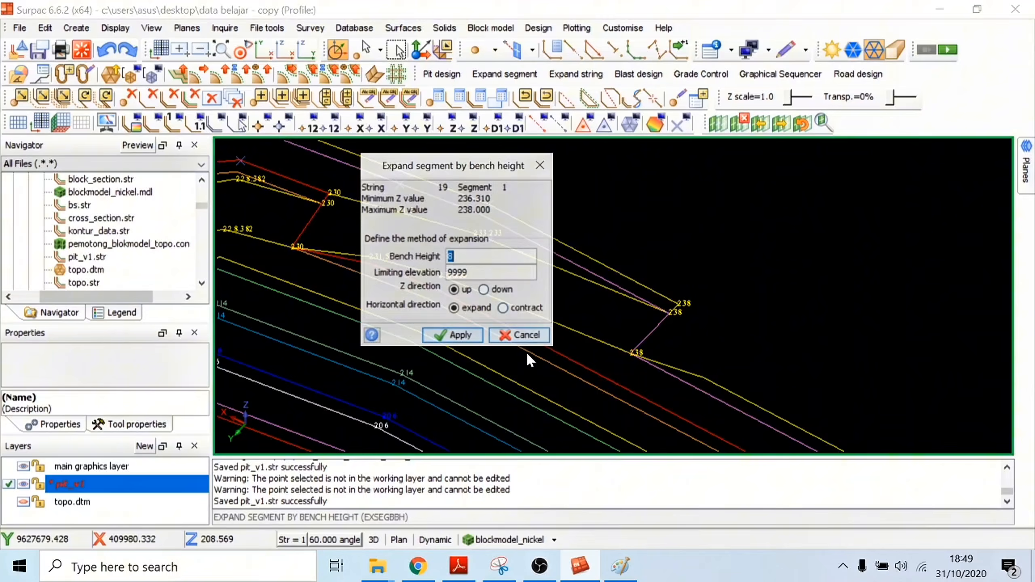
click(472, 342)
scroll(571, 285, down, 5)
scroll(726, 334, up, 6)
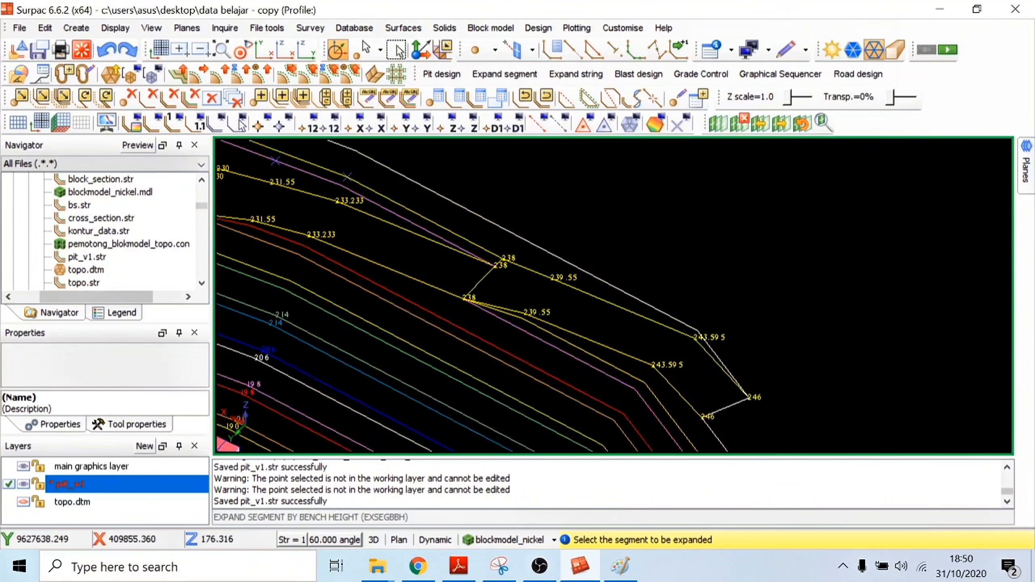
click(206, 79)
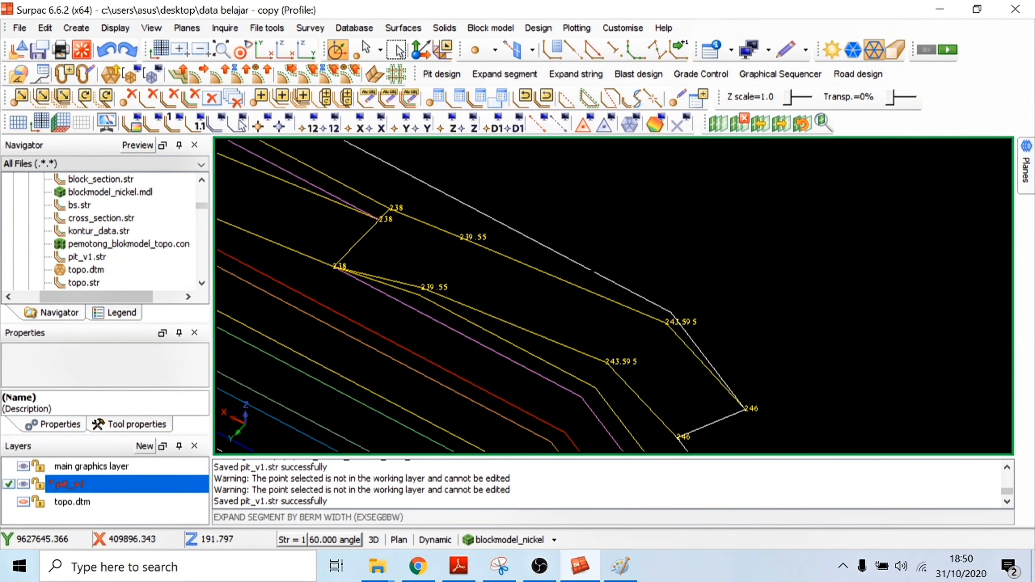
click(593, 271)
click(593, 441)
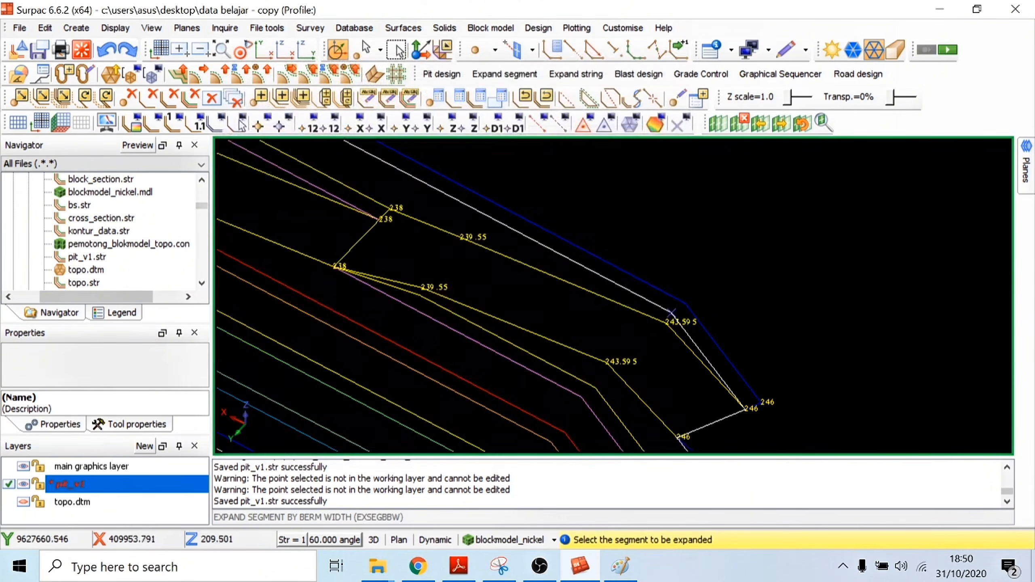
- Expand the outermost blue berm string at elevation 246 upward by bench height 8, and extend its new crest outward by fixed berm width 4
click(223, 76)
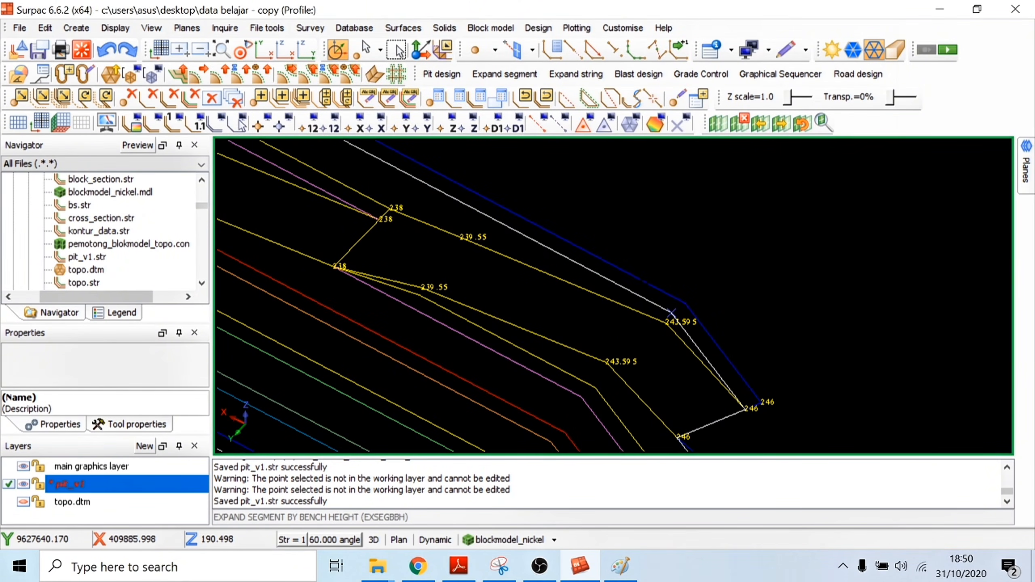
click(685, 304)
click(457, 336)
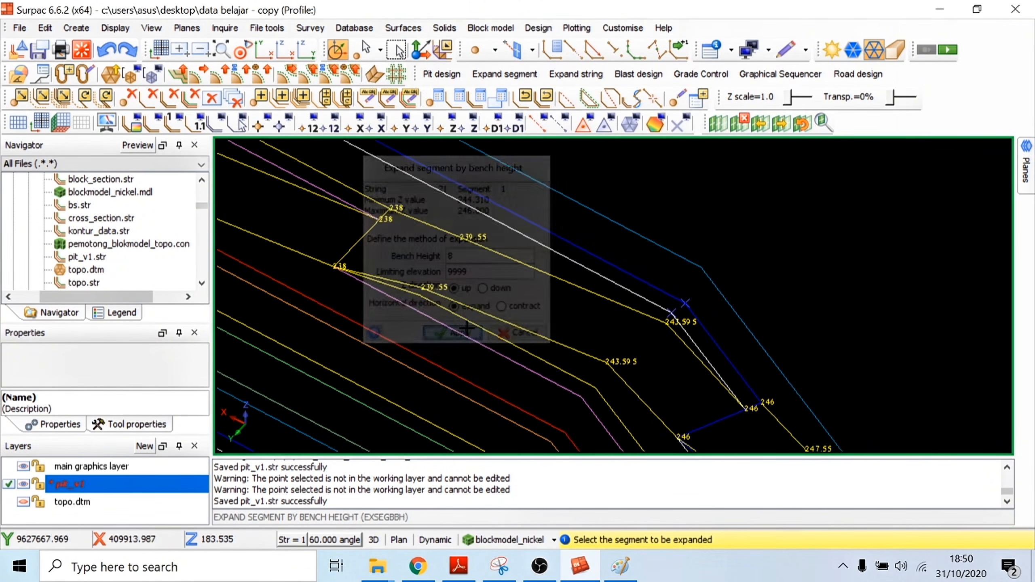
click(204, 75)
click(721, 417)
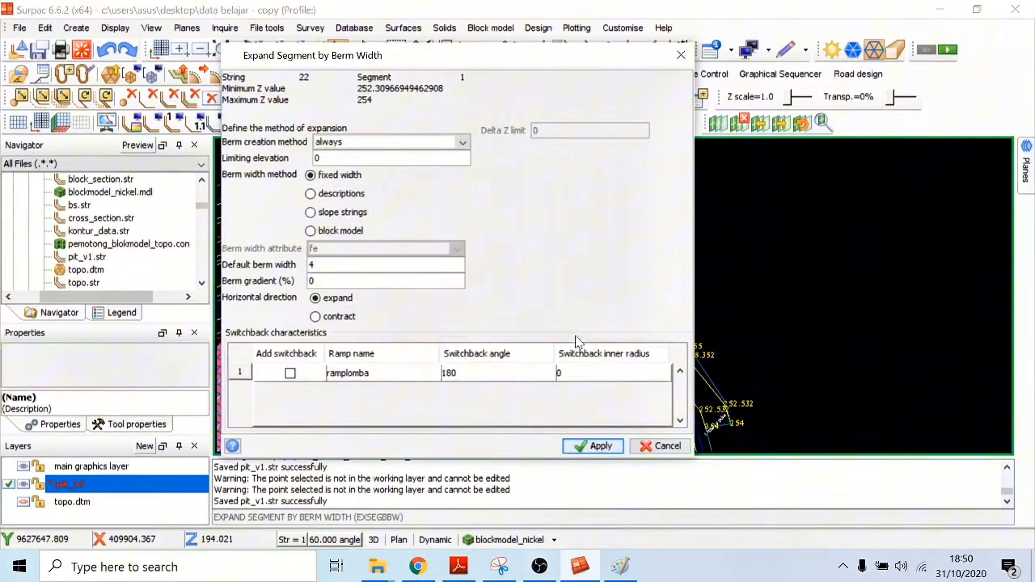
click(574, 441)
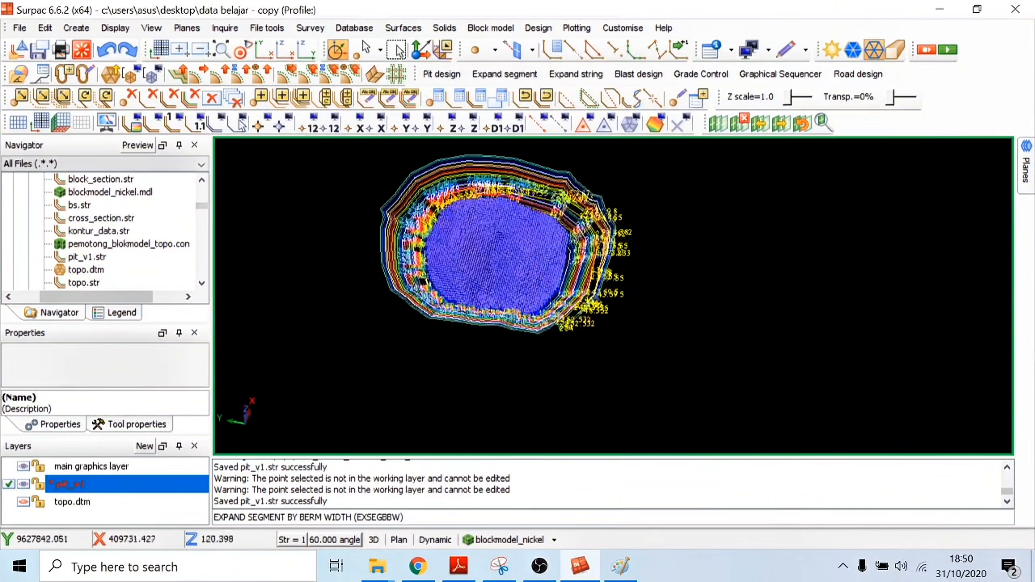
- Hide the nickel block model and erase the Z value labels of all points in the pit_v1 layer
drag(583, 176, 584, 199)
scroll(575, 210, up, 3)
click(555, 540)
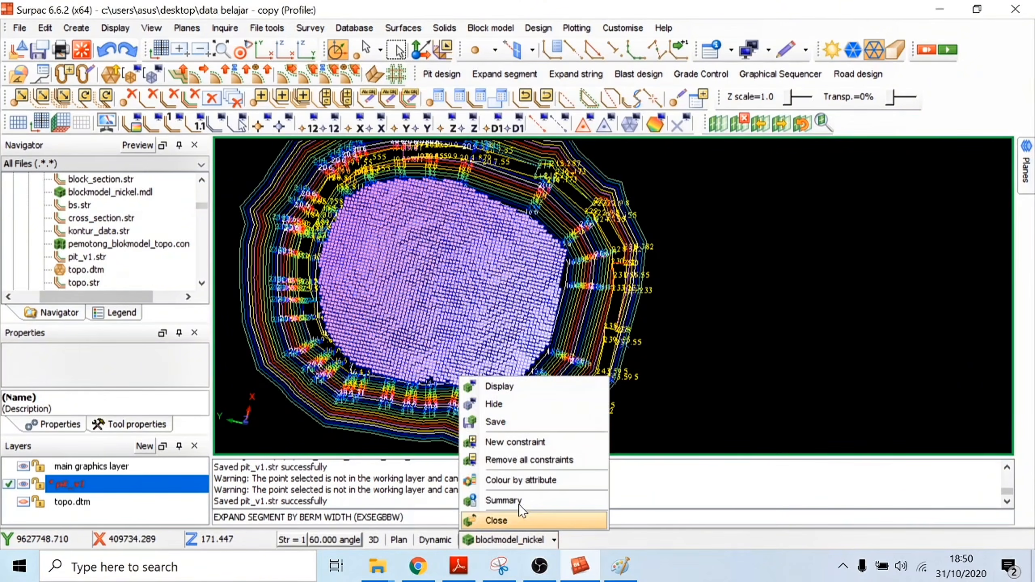
click(496, 403)
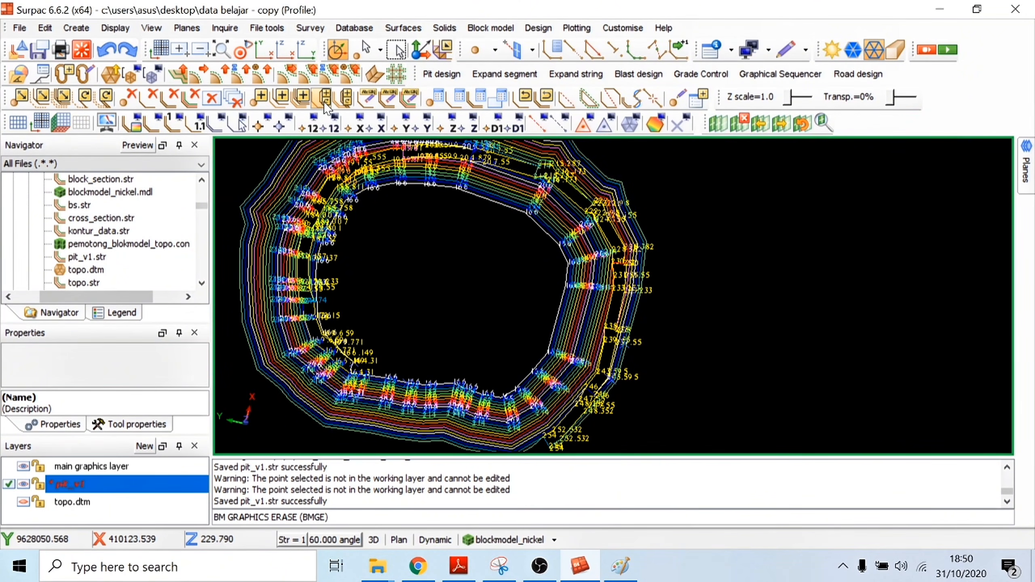
click(468, 127)
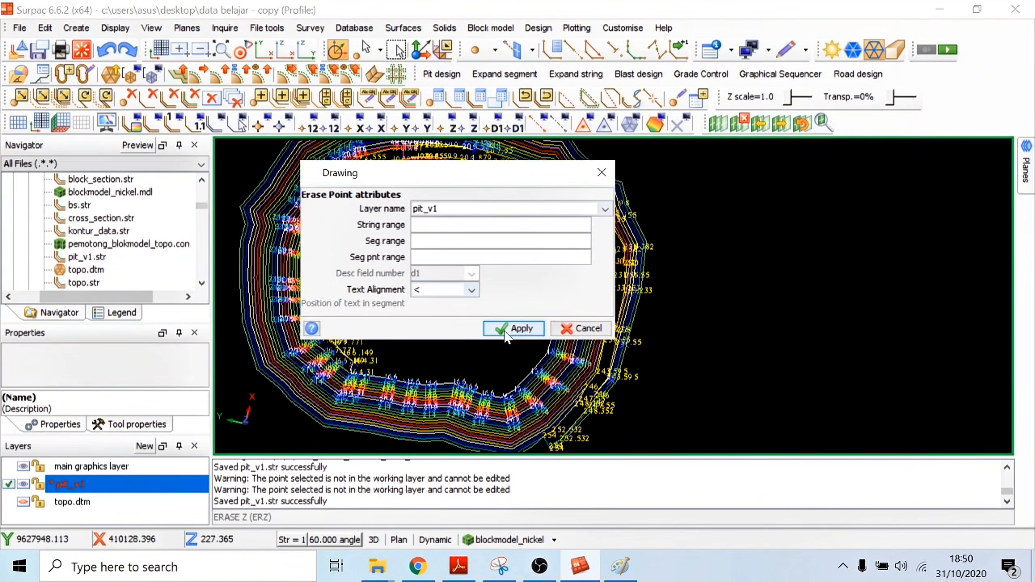
click(509, 328)
- Examine the unlabelled pit strings from several angles, following the ramp from the pit floor to the outermost berm
drag(509, 281, 668, 219)
scroll(506, 275, up, 2)
scroll(644, 248, down, 3)
scroll(717, 285, up, 2)
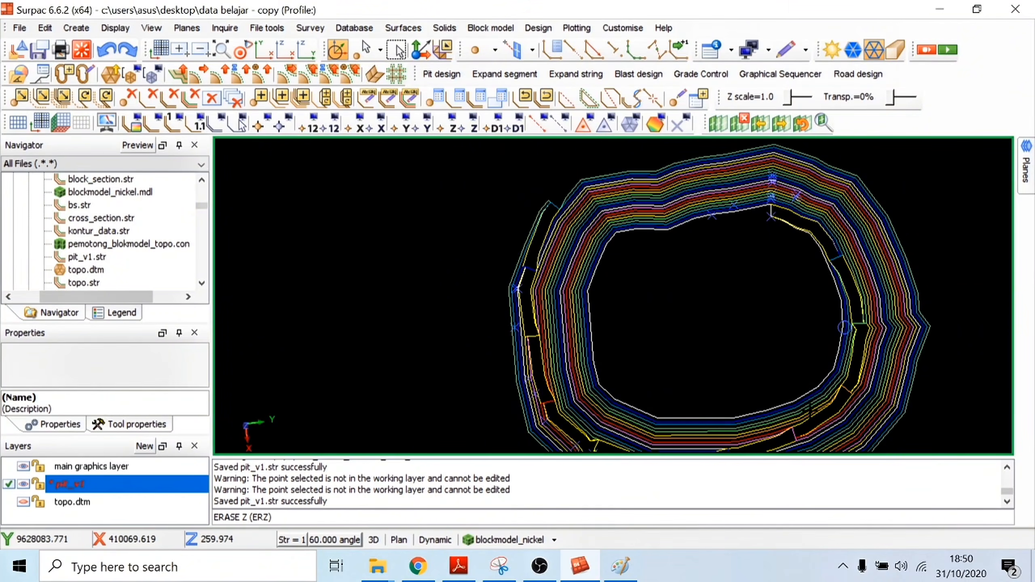
drag(810, 411, 578, 295)
scroll(710, 359, down, 3)
scroll(661, 284, up, 2)
scroll(644, 281, up, 2)
scroll(603, 269, down, 2)
scroll(570, 391, down, 2)
- Save the pit_v1 layer, overwriting the existing pit_v1.str file
right_click(113, 497)
click(143, 525)
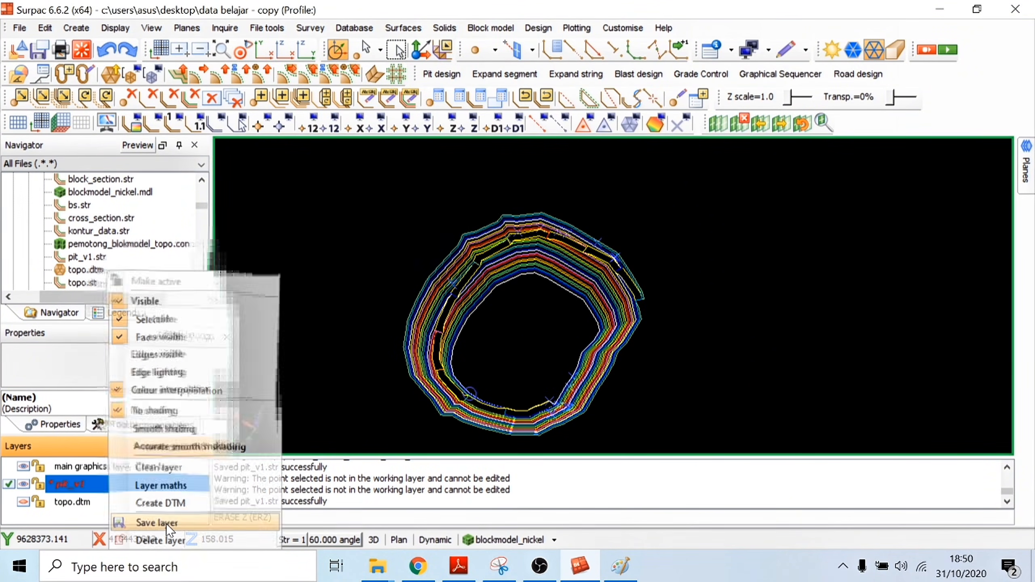
click(529, 376)
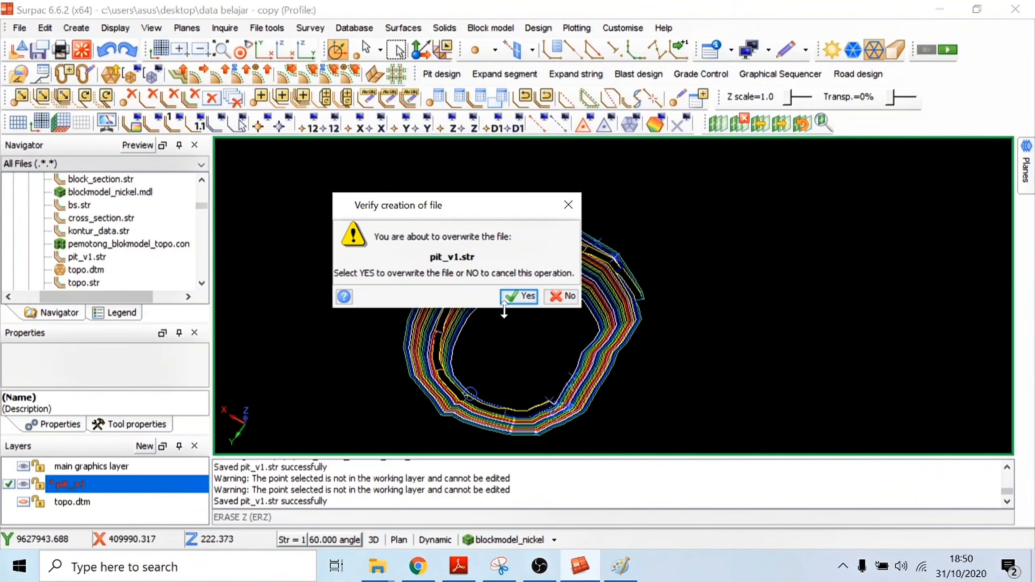
click(510, 294)
- Display topo.dtm together with the pit strings and examine where the pit benches meet the topography surface
drag(93, 270, 385, 279)
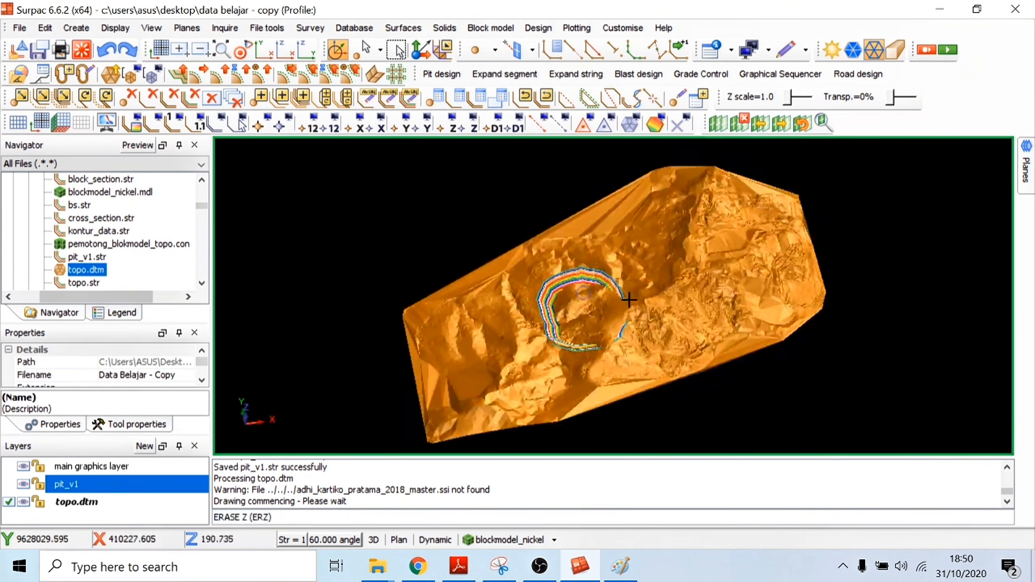
scroll(628, 310, up, 5)
drag(647, 309, 707, 243)
scroll(659, 273, down, 5)
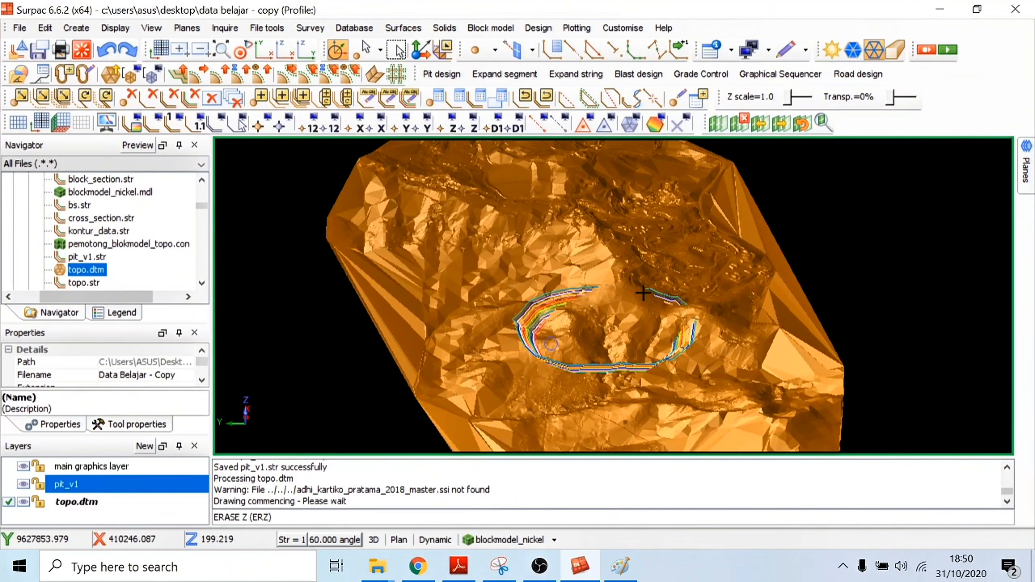
scroll(643, 294, up, 6)
drag(637, 298, 686, 255)
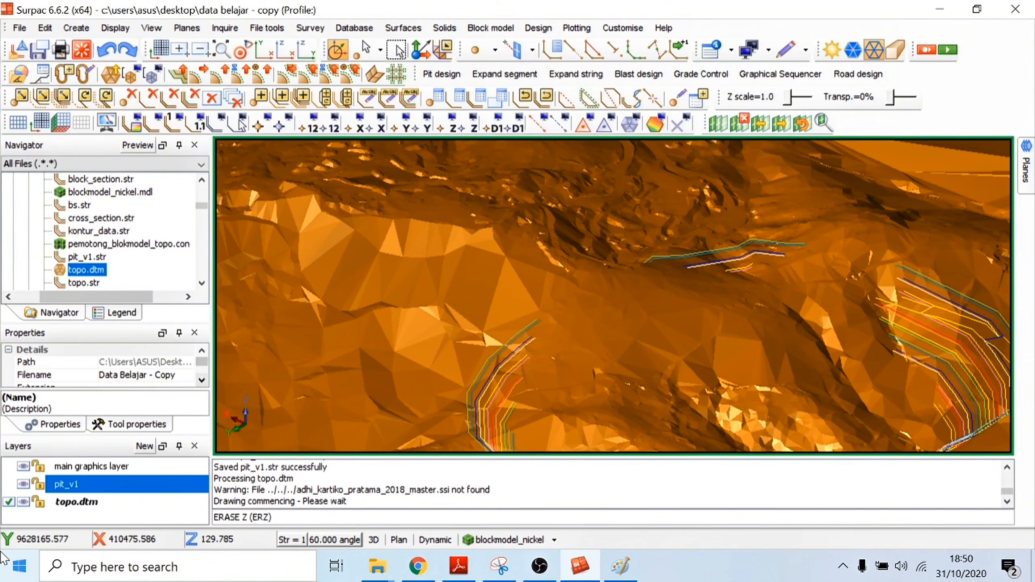
- Hide the topo.dtm layer so that only the pit_v1 strings are displayed
click(23, 502)
scroll(628, 304, down, 5)
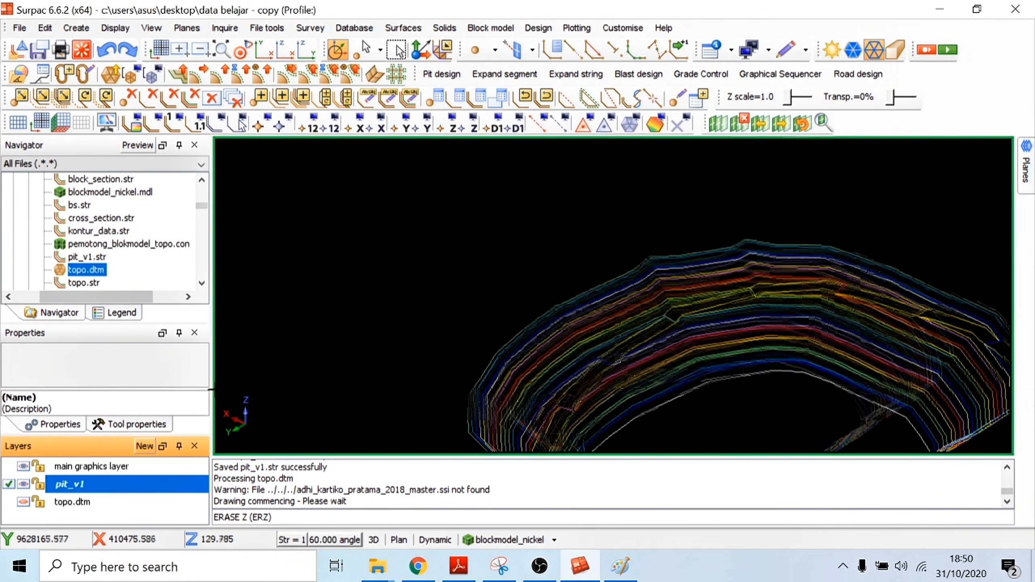
drag(623, 306, 534, 421)
scroll(535, 421, up, 5)
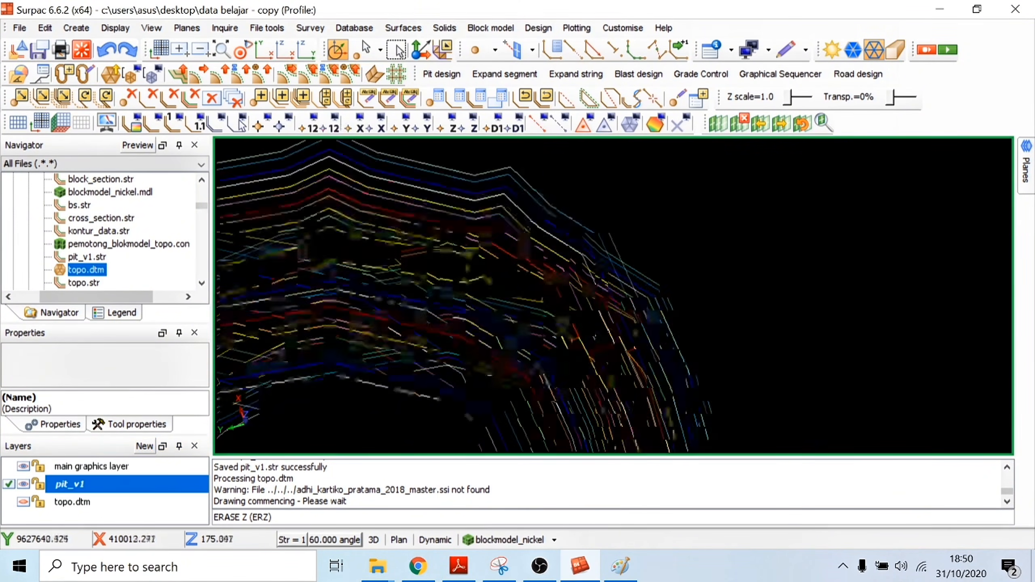
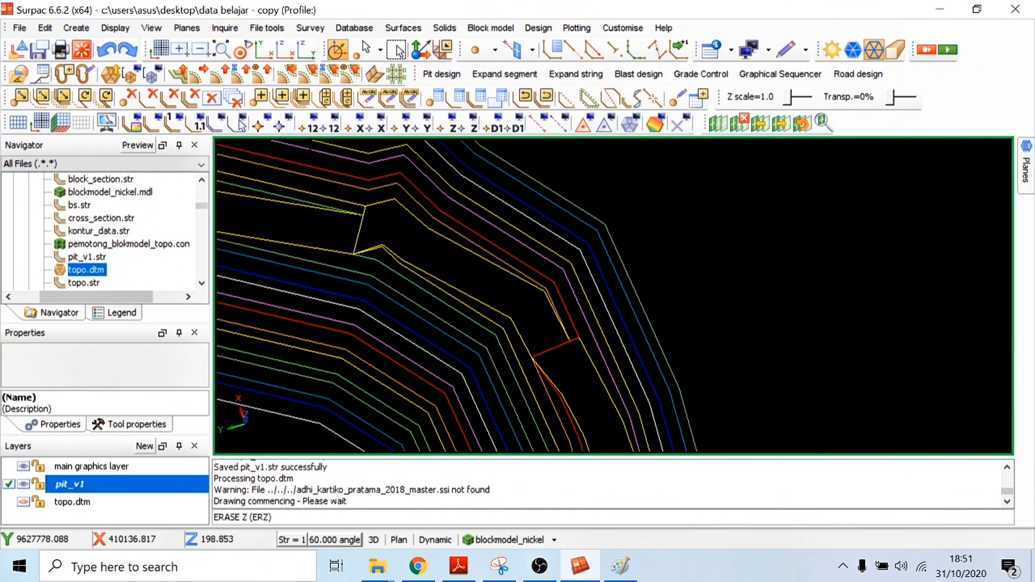
- Expand the outermost pit segment upward by one bench height, and add a berm with a fixed width of 4 around it
click(226, 77)
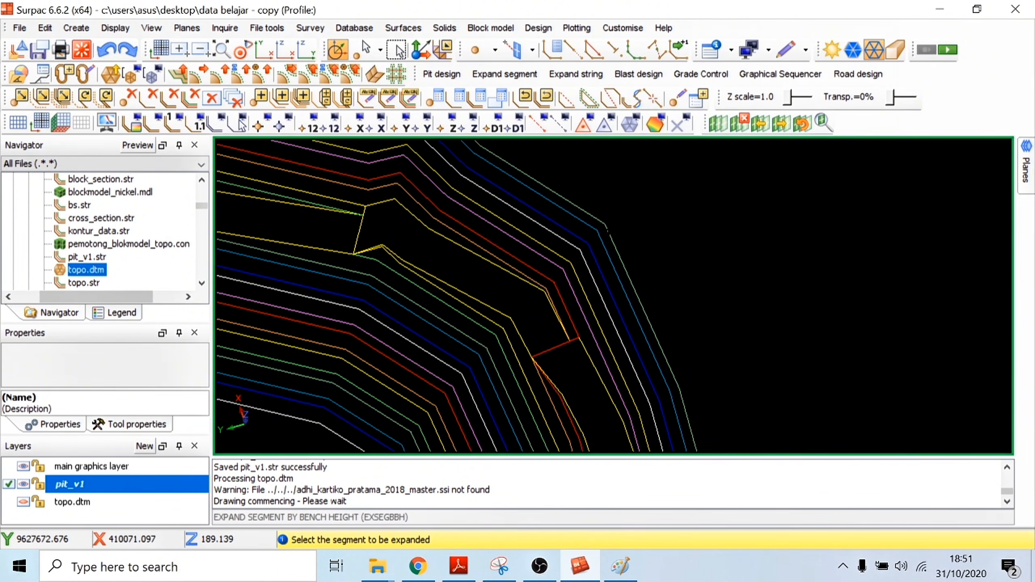
click(606, 225)
click(452, 335)
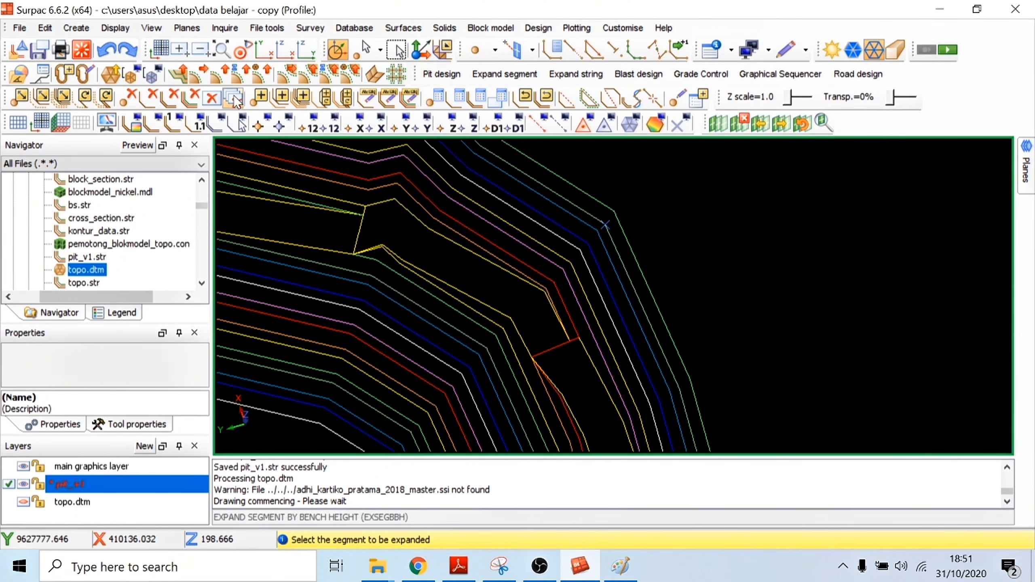
click(202, 77)
click(606, 225)
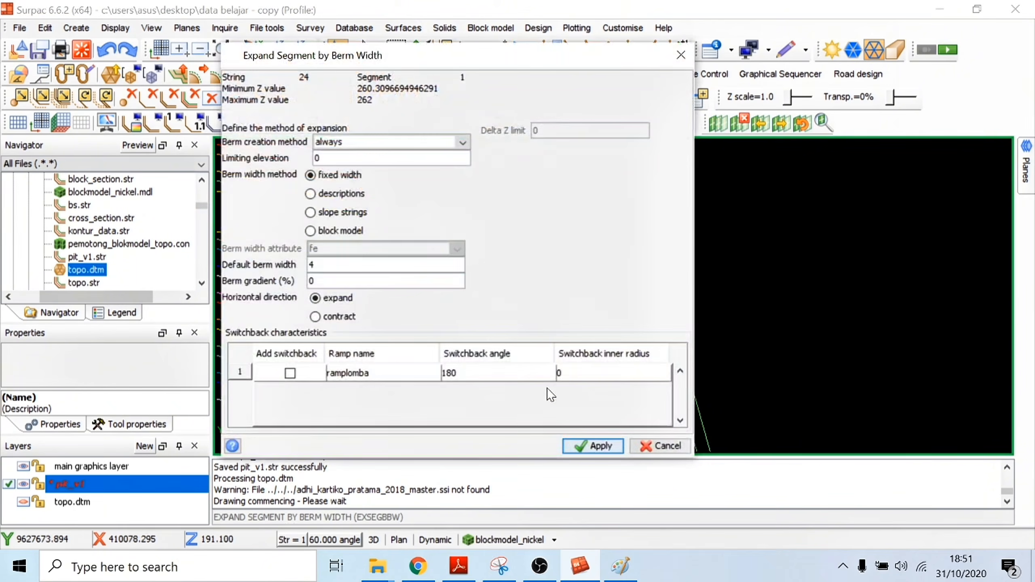
click(592, 446)
- Expand the new outermost segment upward by a bench height of 8, and add another berm around the resulting crest
click(224, 77)
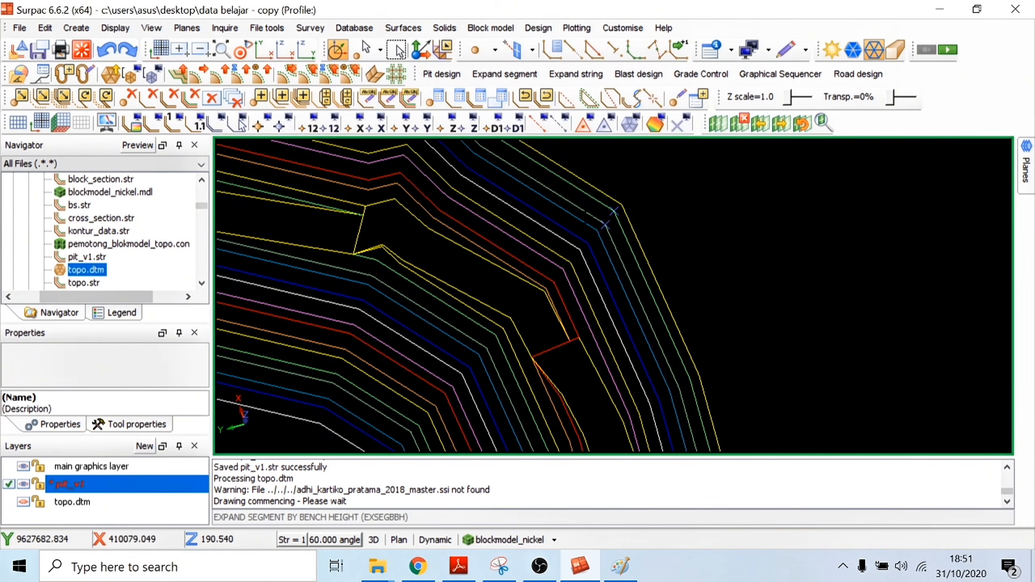
click(622, 204)
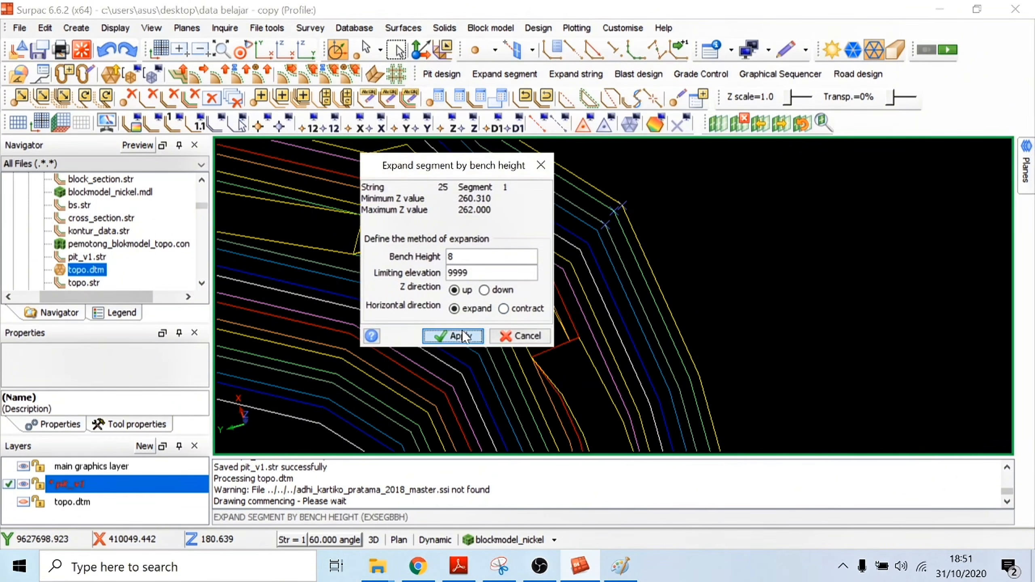
click(453, 336)
click(192, 78)
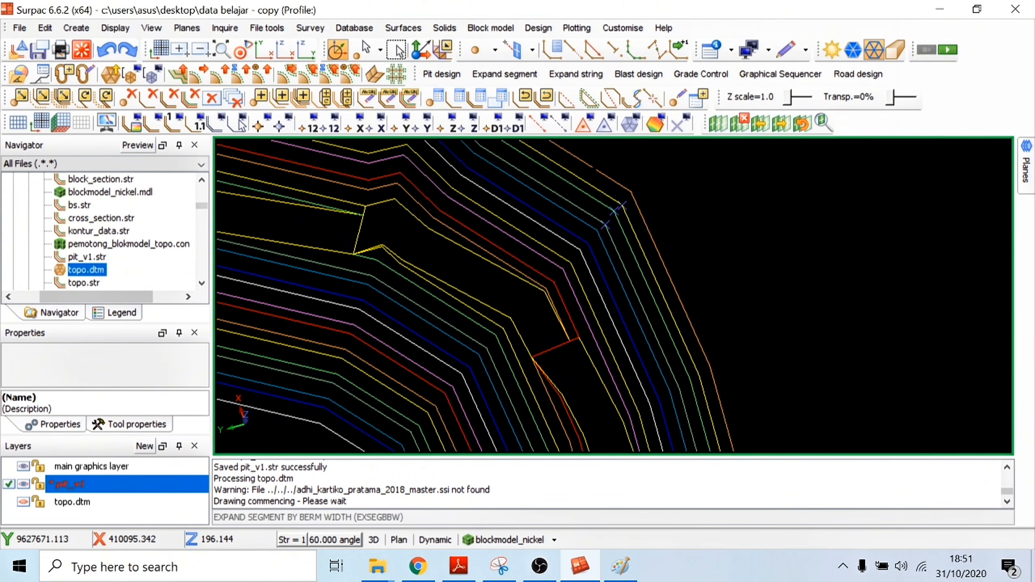
click(631, 193)
click(580, 450)
scroll(635, 312, down, 5)
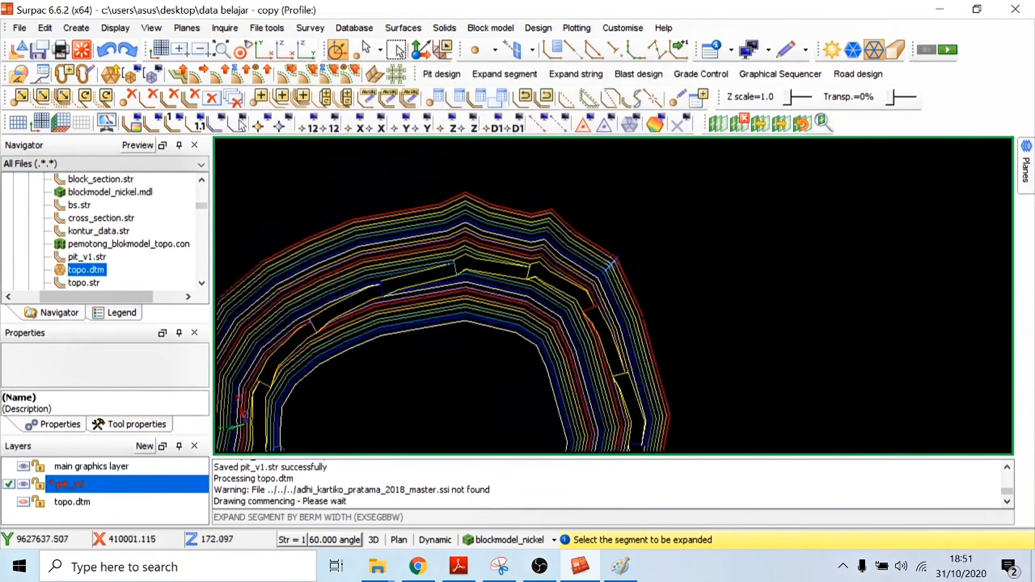
key(Escape)
- Save the pit_v1 layer, overwriting the existing pit_v1.str file
drag(612, 347, 673, 261)
right_click(47, 477)
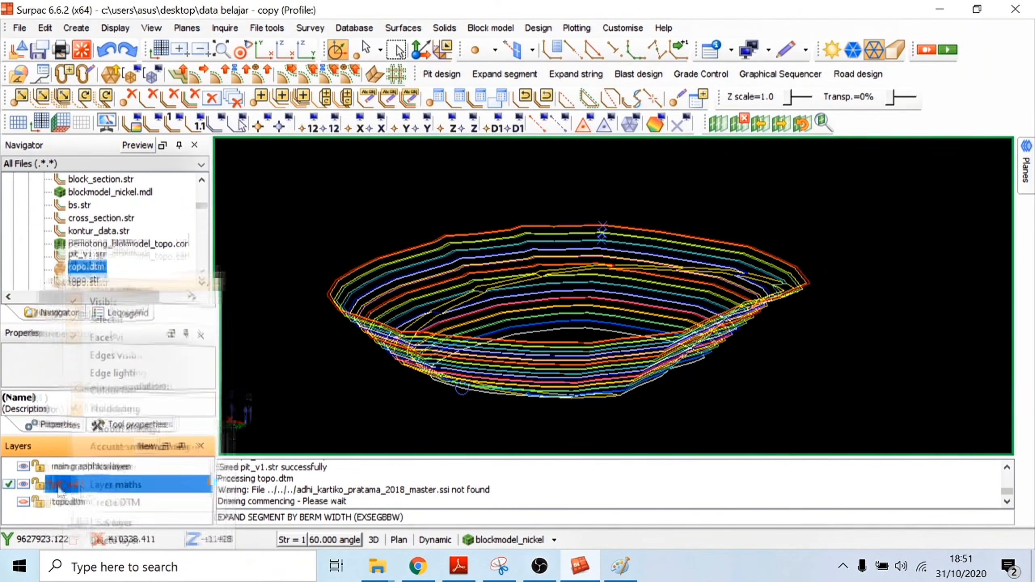
click(102, 522)
click(530, 372)
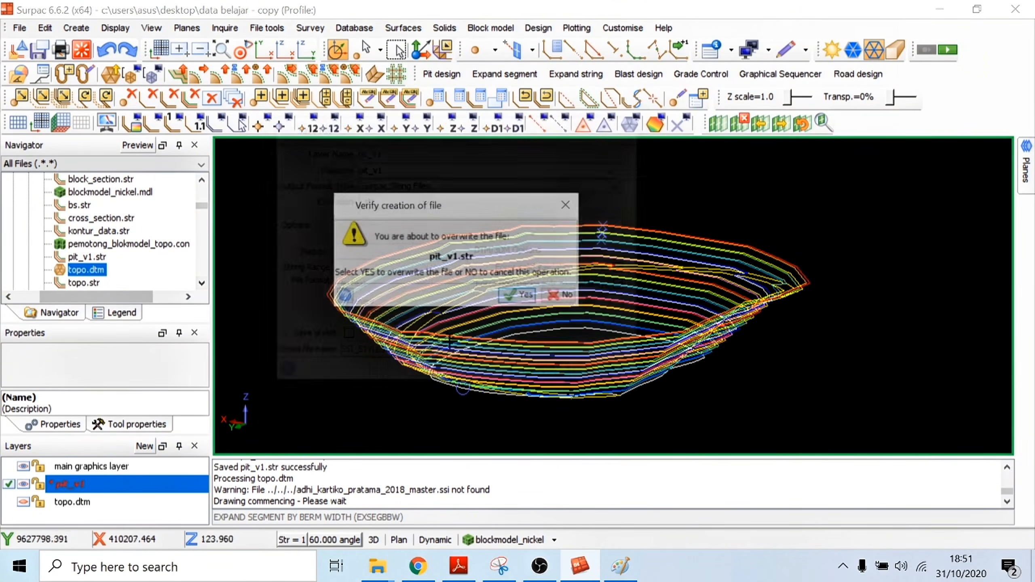
click(520, 298)
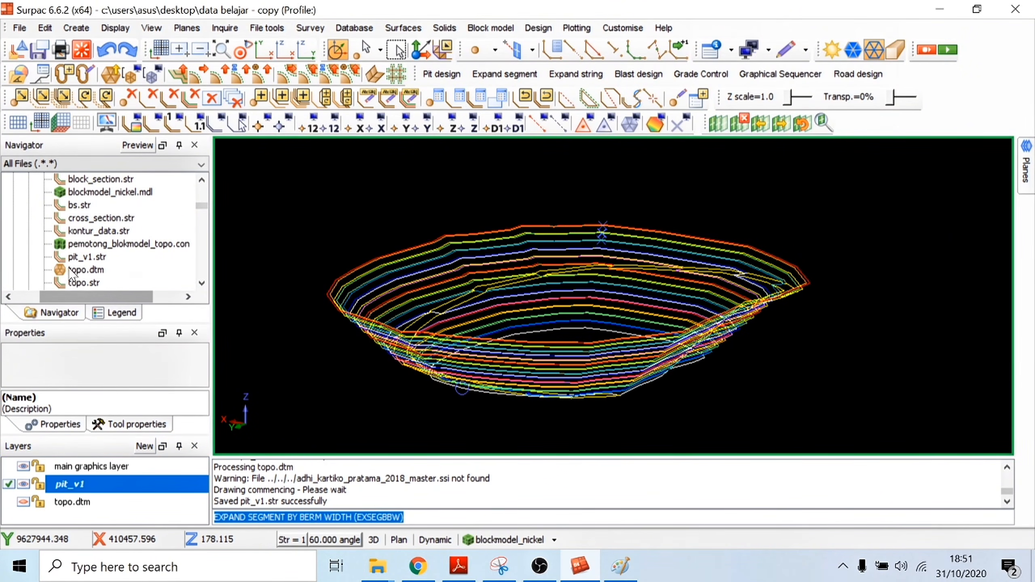
- Display topo.dtm with the expanded pit strings and examine where the outermost benches meet the topography
scroll(626, 321, up, 6)
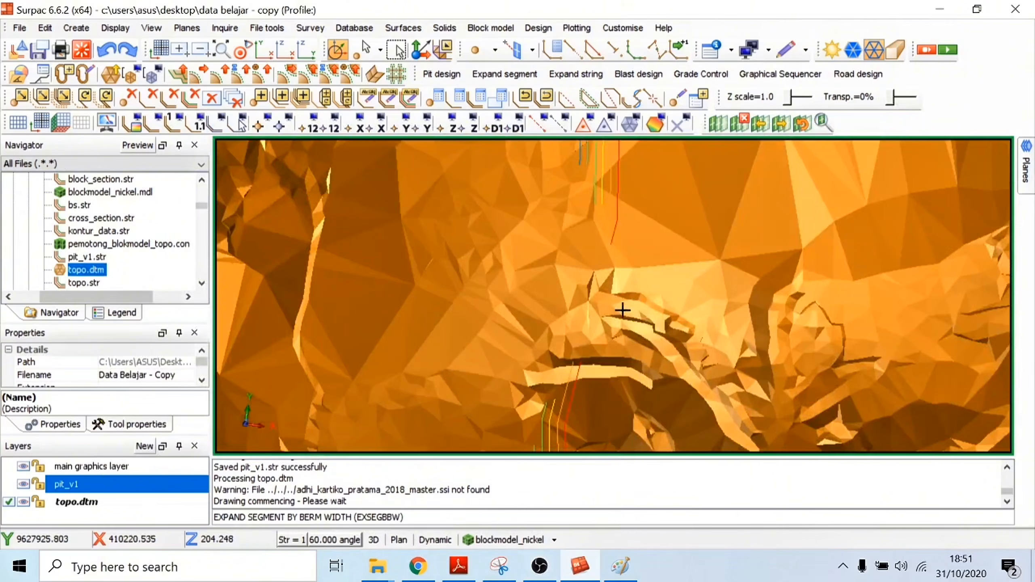
scroll(588, 235, down, 8)
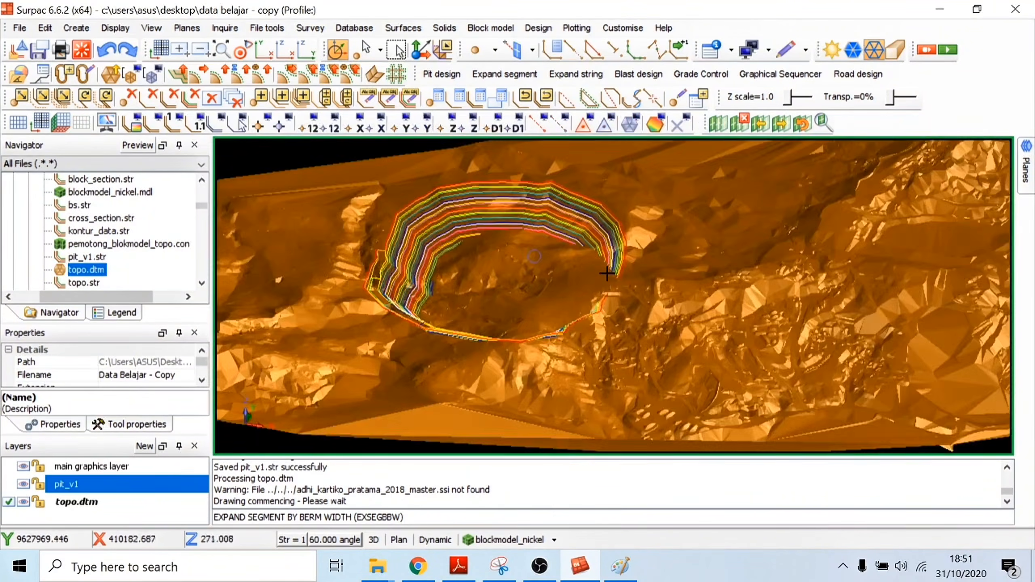
drag(608, 274, 510, 335)
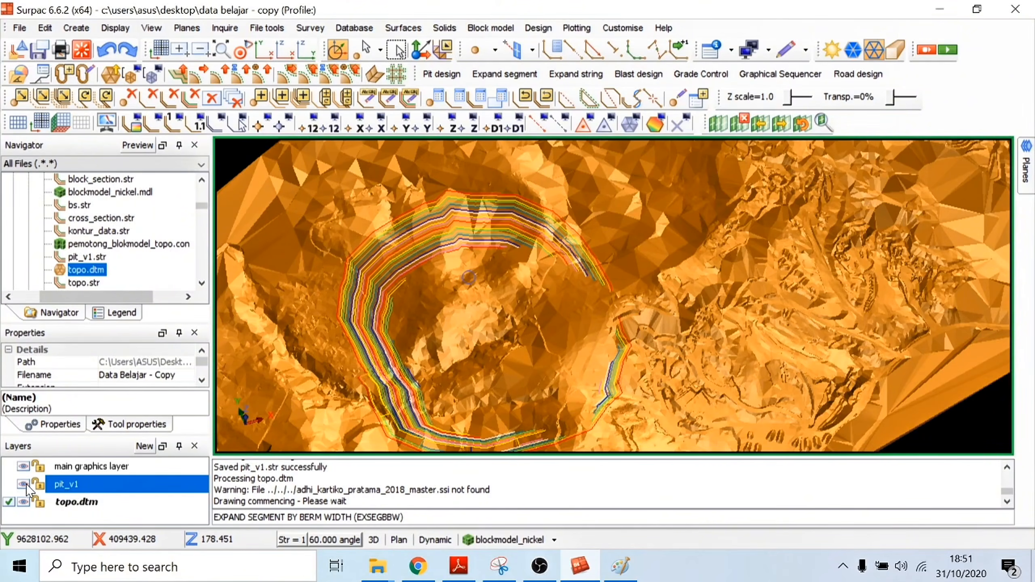
scroll(506, 294, down, 3)
scroll(504, 294, up, 5)
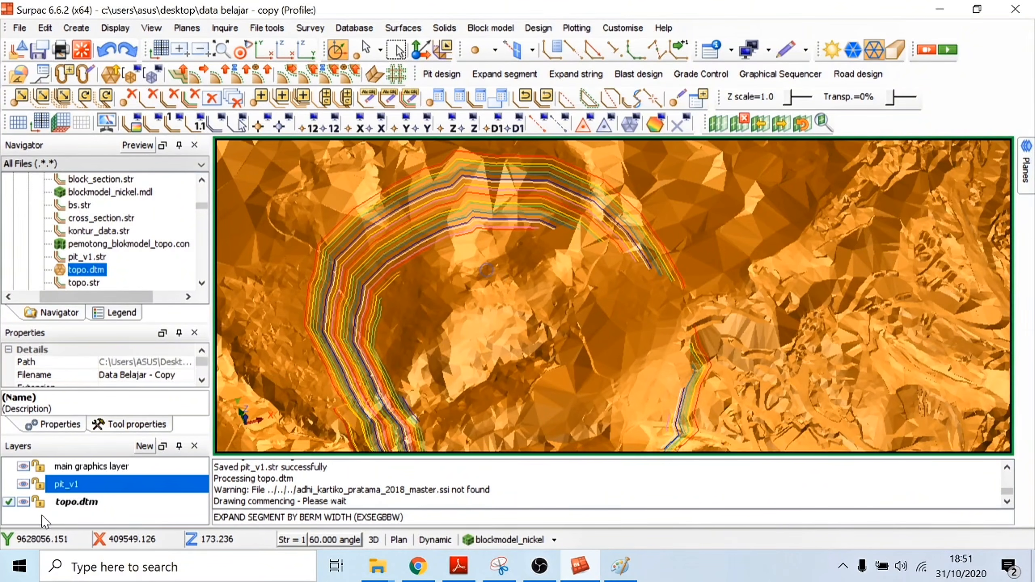
- Make pit_v1 the active layer and hide topo.dtm so that only the pit strings are displayed
click(51, 491)
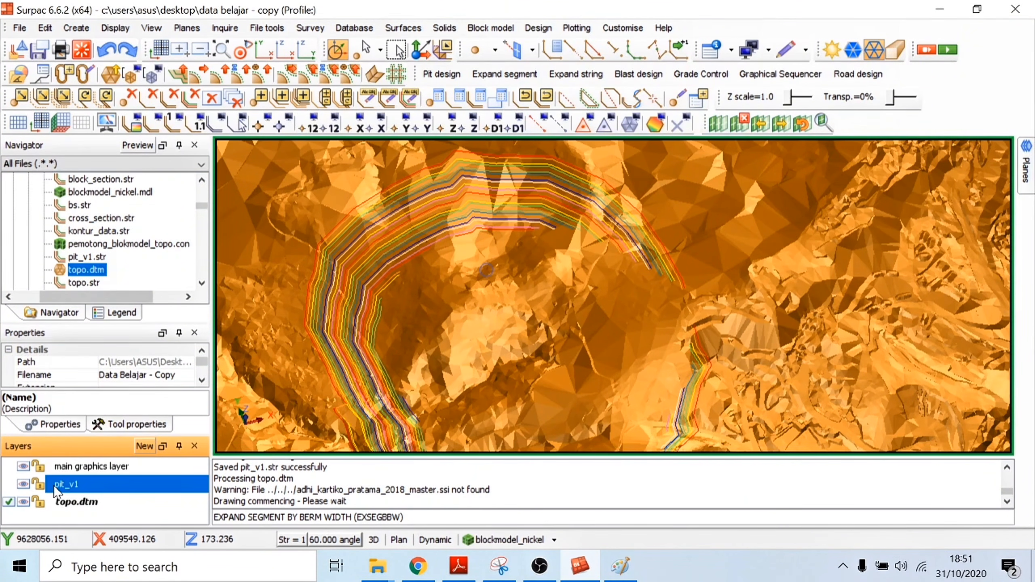
click(23, 502)
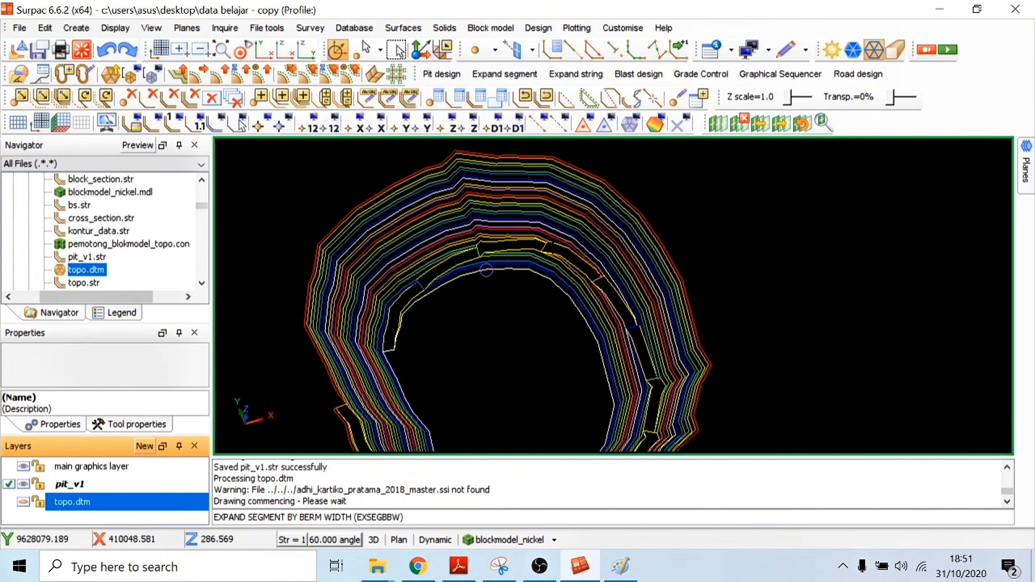
drag(572, 261, 585, 163)
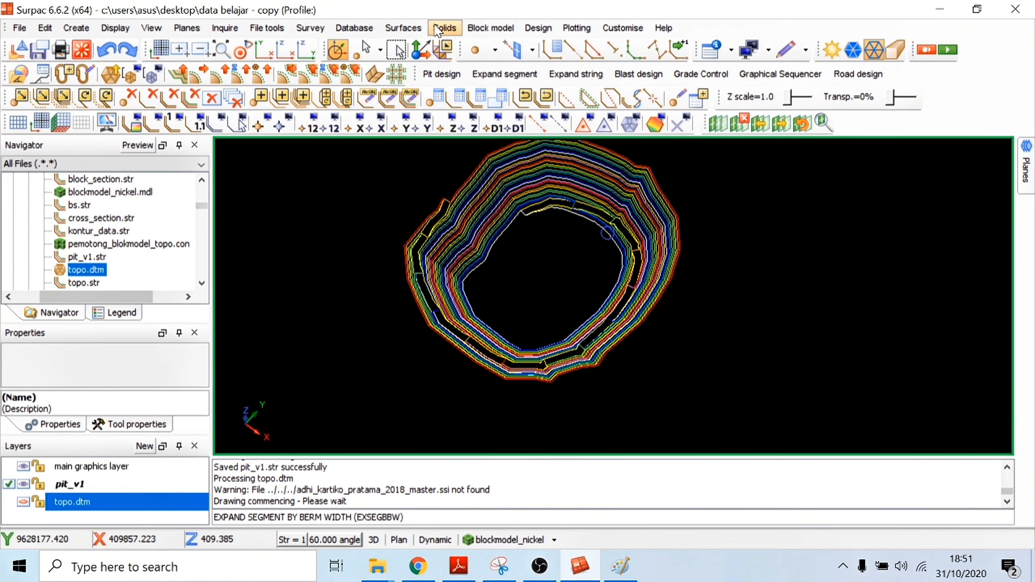
- Create a DTM surface from the strings in the pit_v1 layer and view the pit walls and floor at an angle
click(414, 28)
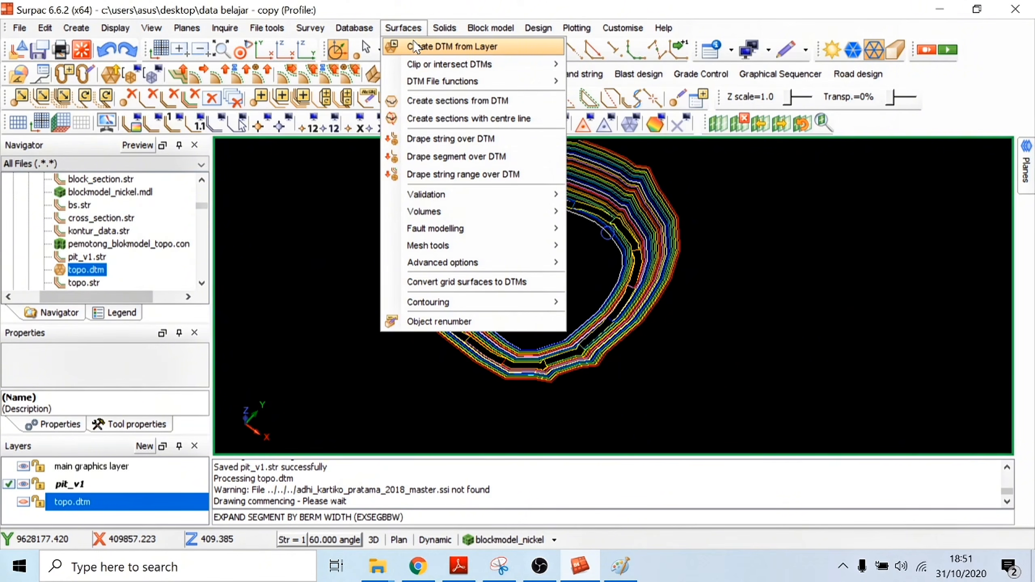
click(416, 48)
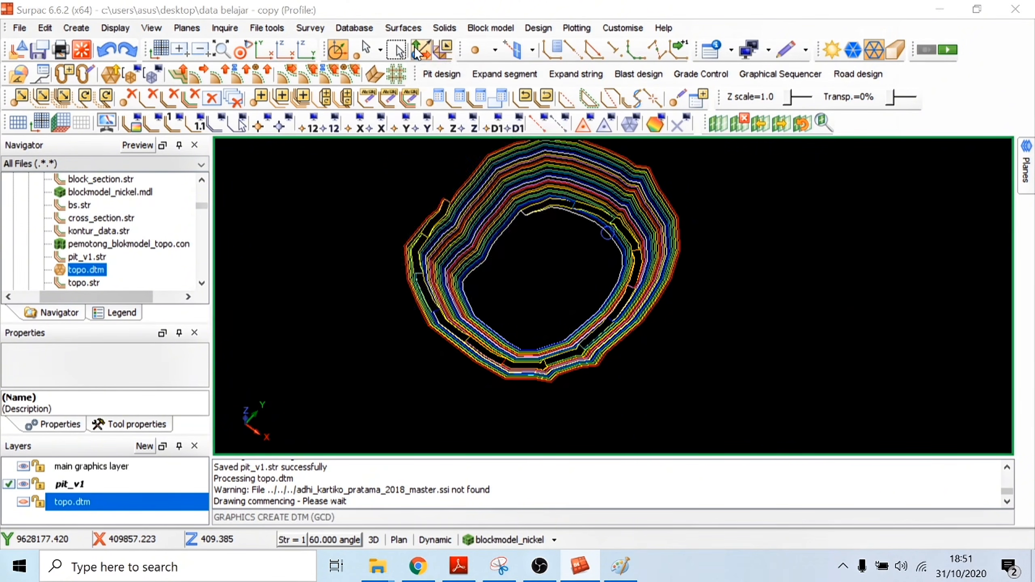
click(516, 366)
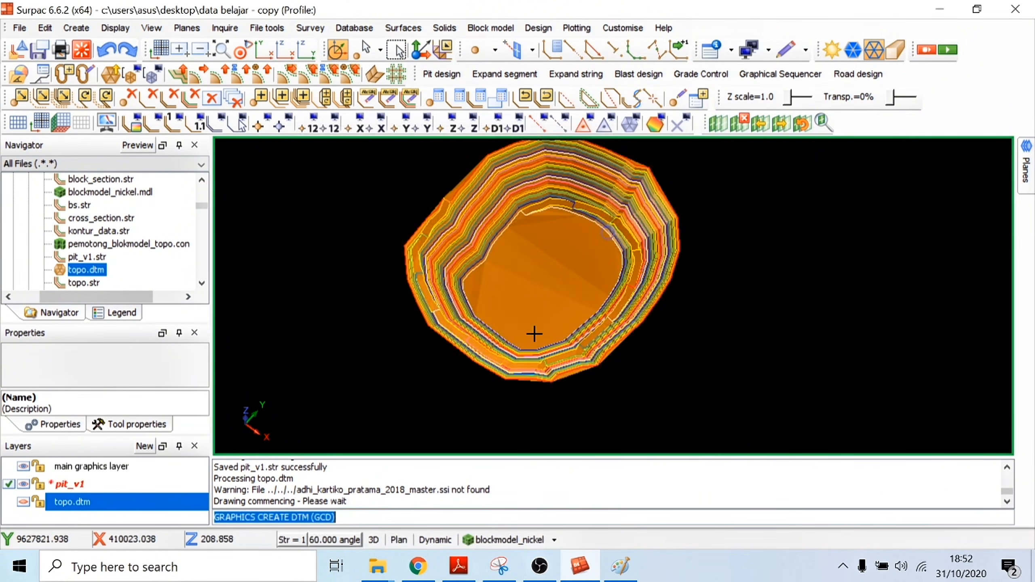
mouse_move(559, 257)
mouse_down()
mouse_move(525, 240)
mouse_move(683, 199)
mouse_up()
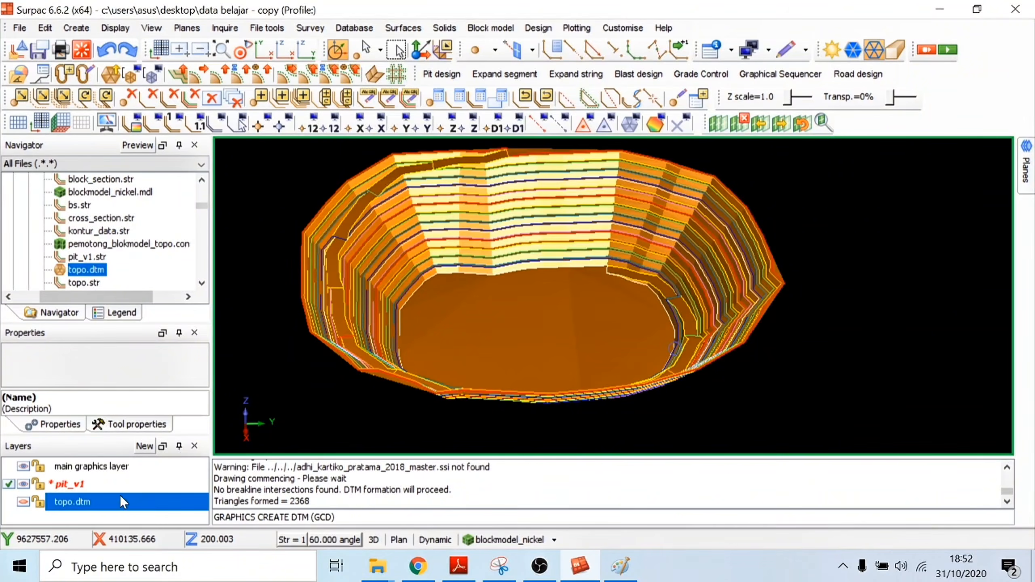
- Save the pit_v1 layer as a Surpac DTM file named pit_v1, overwriting the existing pit_v1.str
click(73, 487)
right_click(72, 486)
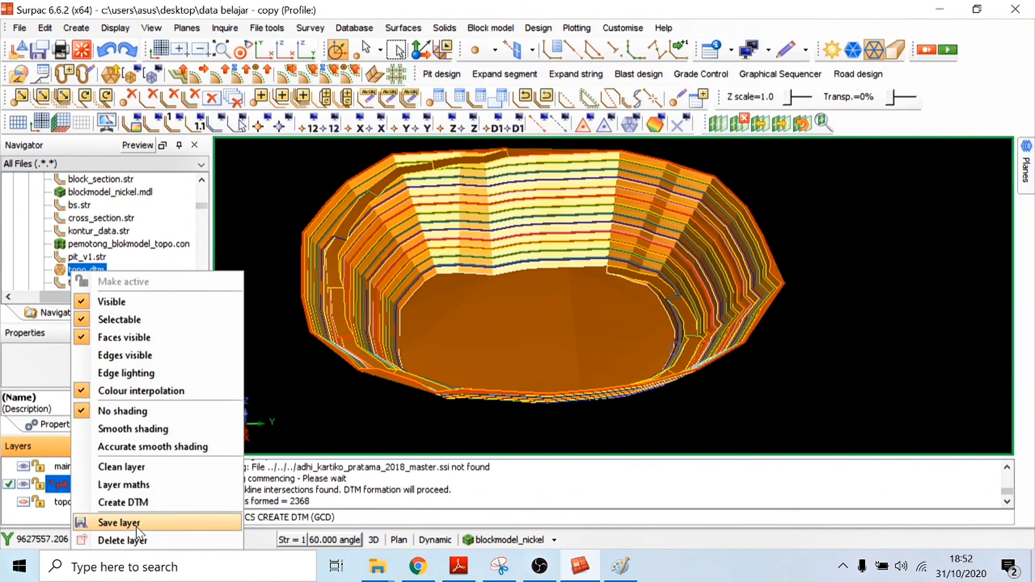
click(138, 527)
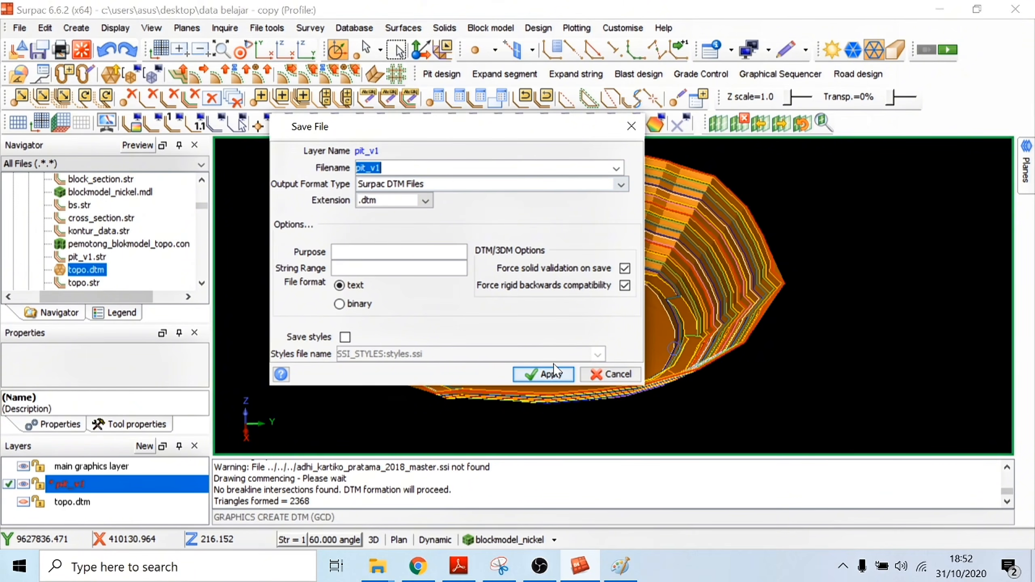
click(557, 375)
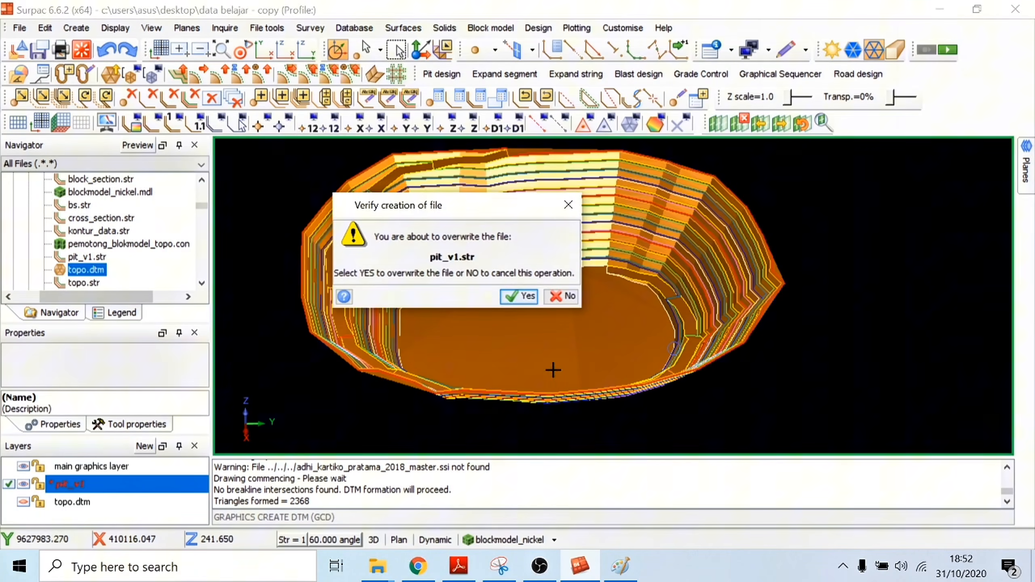
click(508, 294)
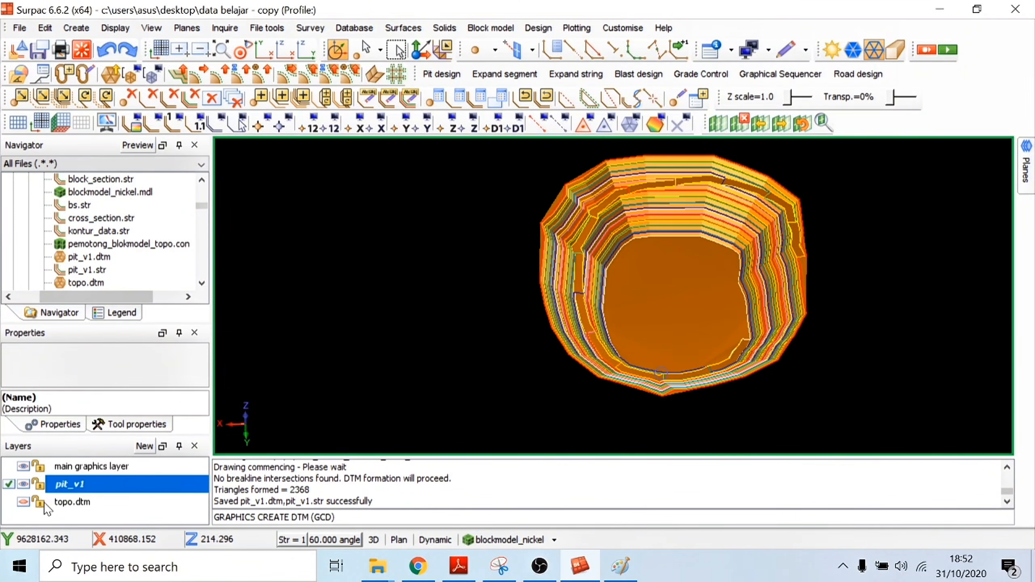
- Display the topo.dtm layer together with the pit_v1 surface
click(23, 503)
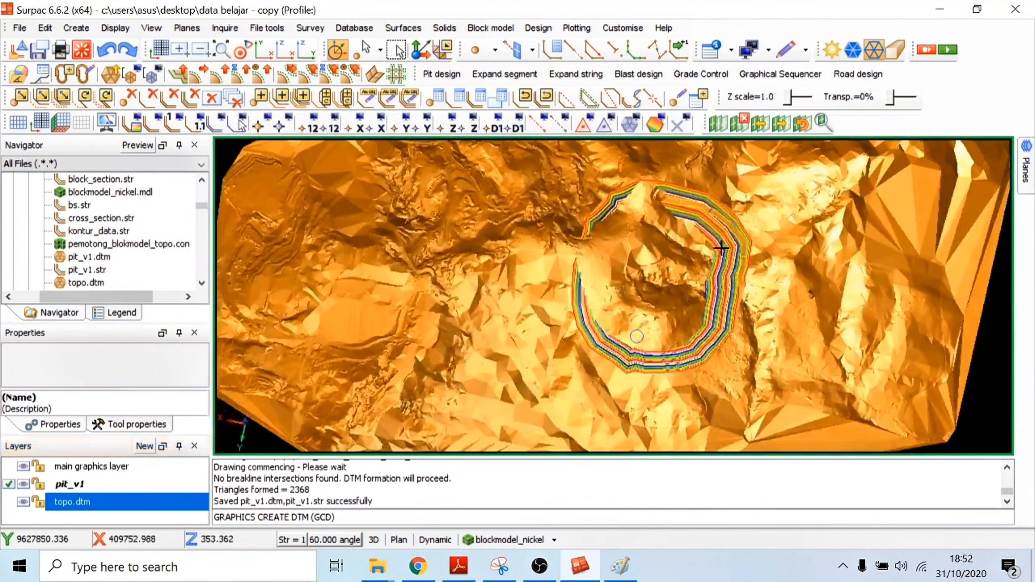